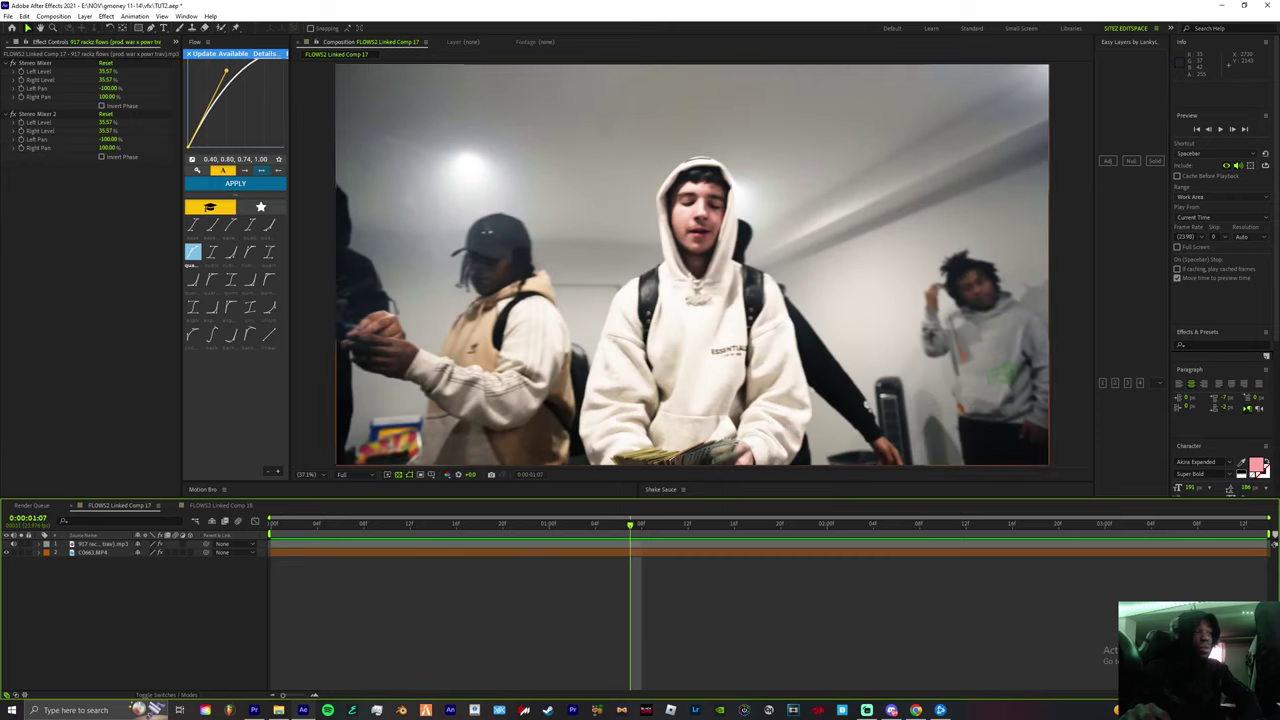
Place timeline markers at 0:00:01:07 and 0:00:01:13, and return the playhead to the first one
left_click(760, 544)
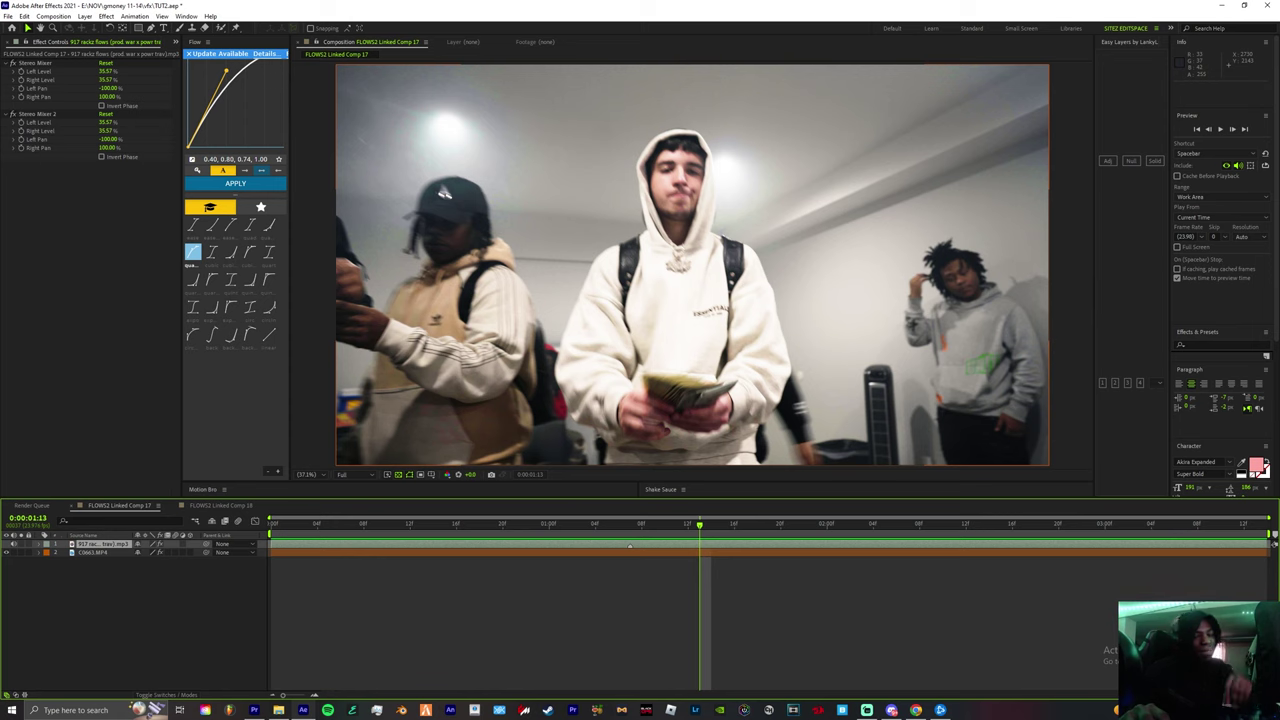
key("ctrl+shift+a")
key("j")
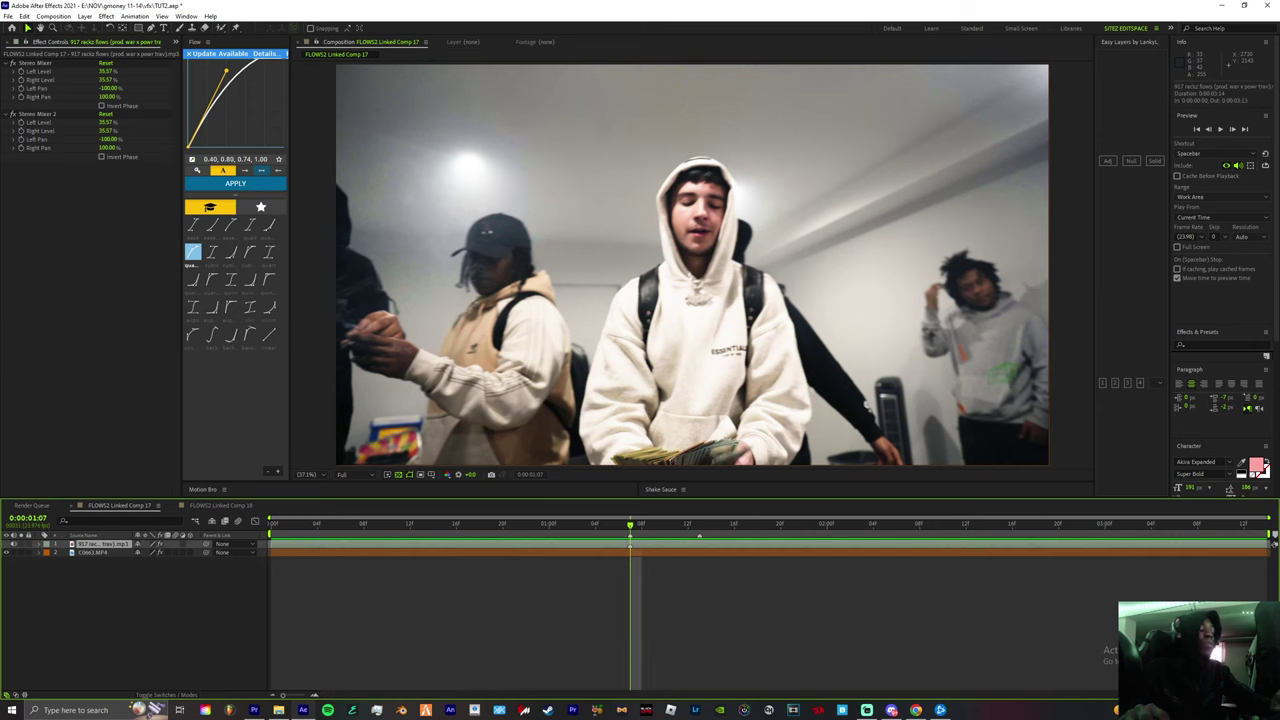
Create an "iin" text layer starting at 0:00:01:07 and a duplicate starting at 0:00:01:13 that reads "advanced", and hide both
key("ctrl+alt+shift+t")
type("iin")
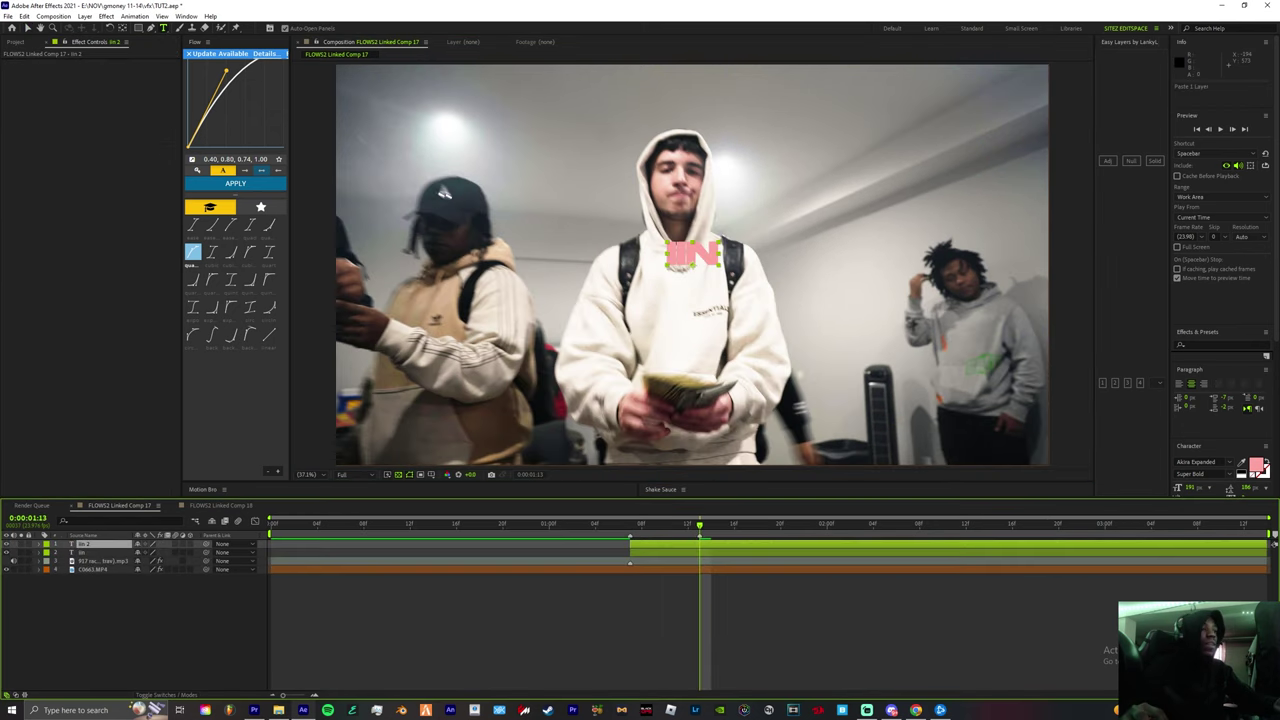
key("alt+bracketleft")
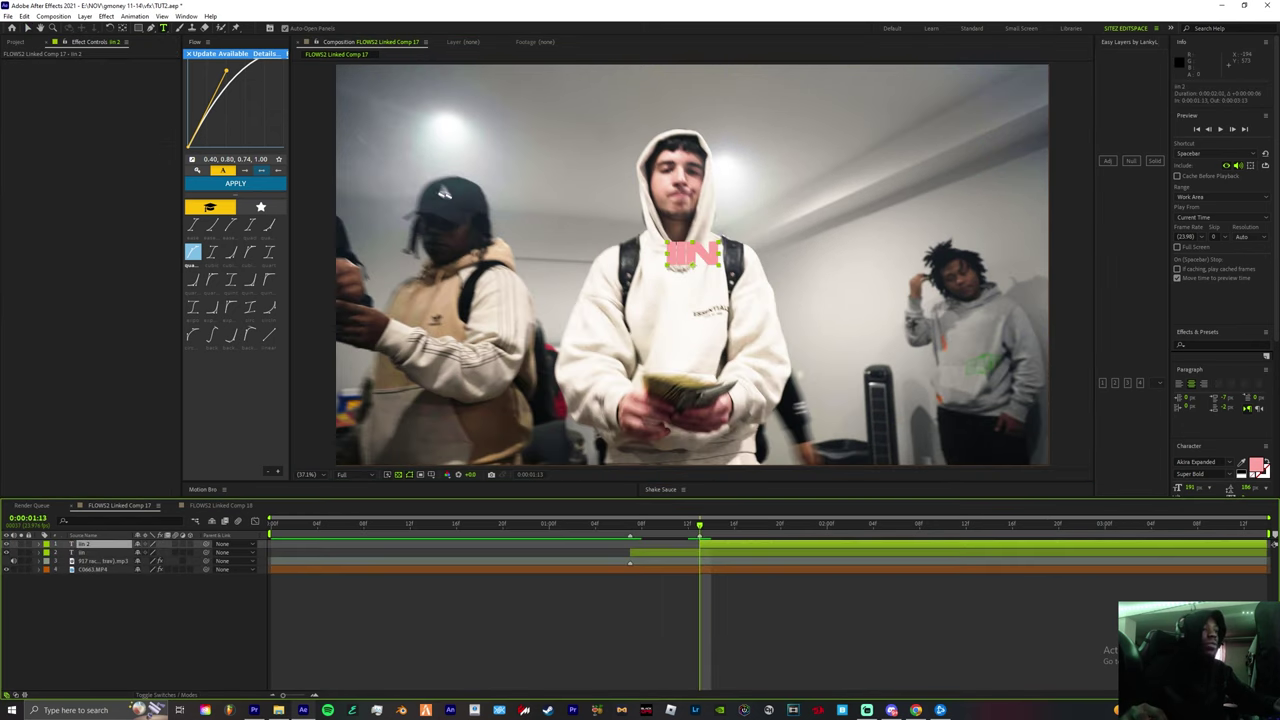
left_click(706, 254)
key("ctrl+a")
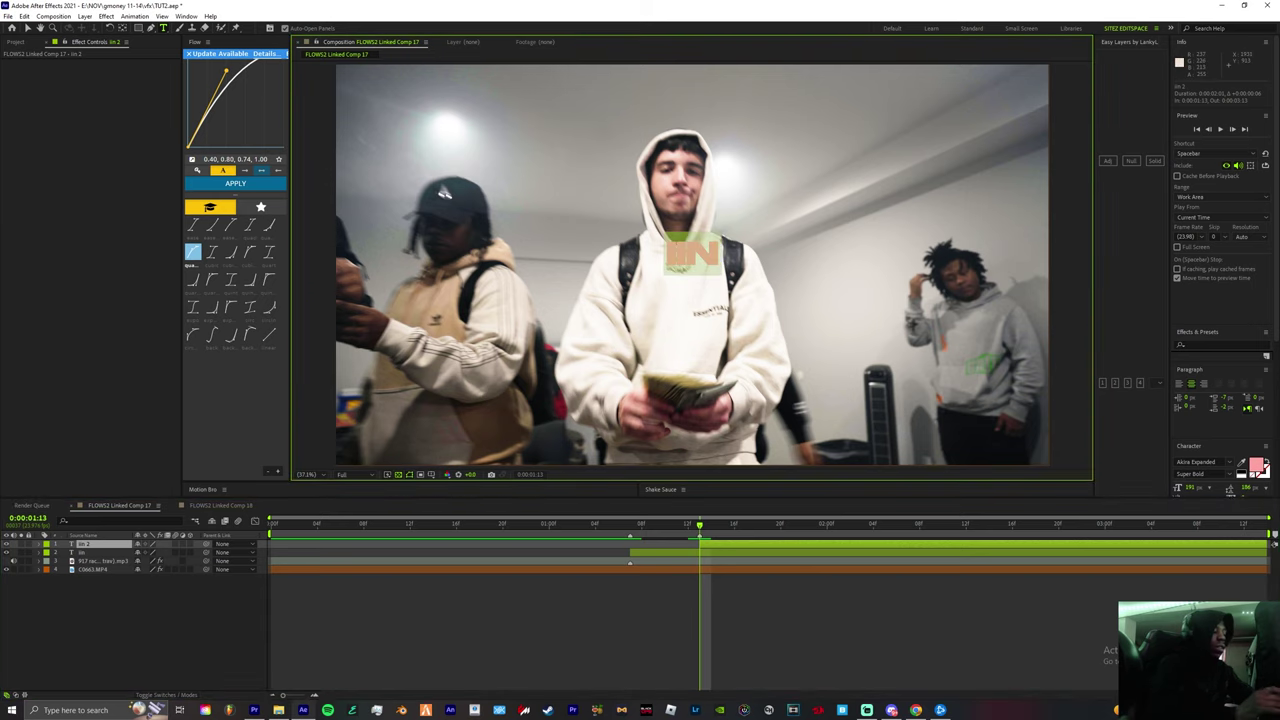
type("advNCED")
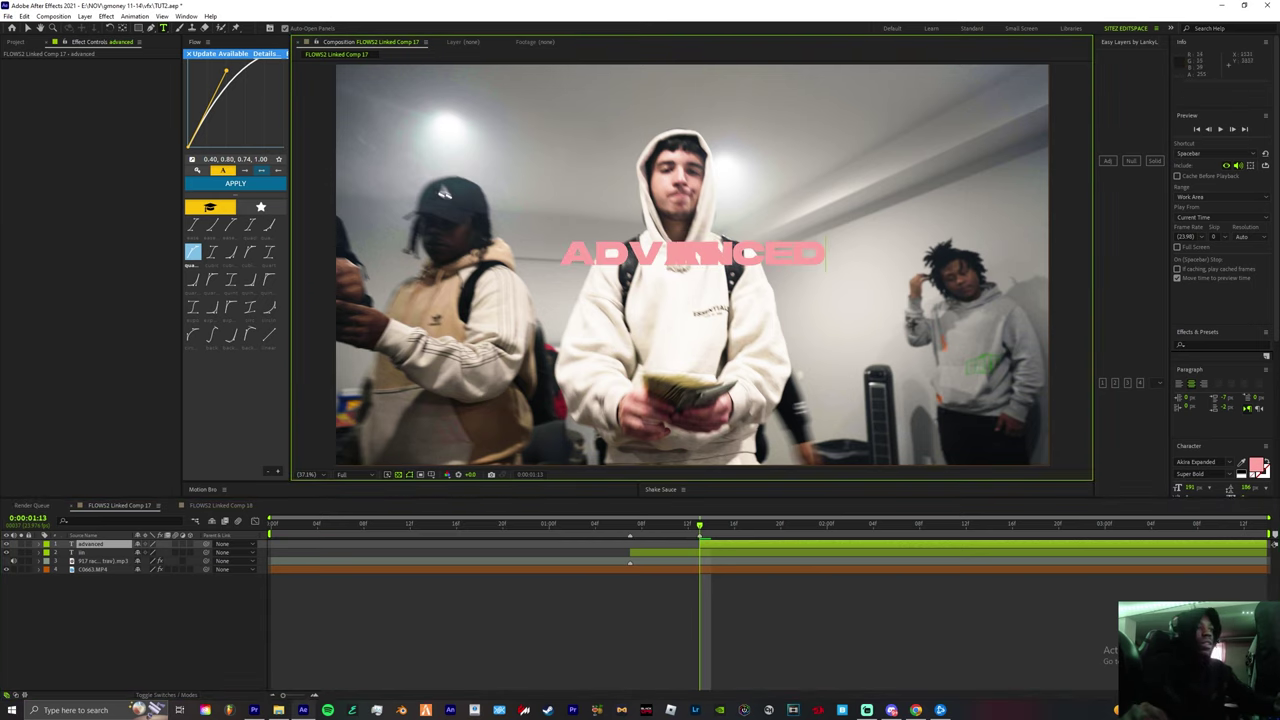
left_click(690, 615)
At 0:00:01:08, apply the Mocha AE effect to the C0663.MP4 footage and launch Mocha
left_click_drag(700, 525, 491, 525)
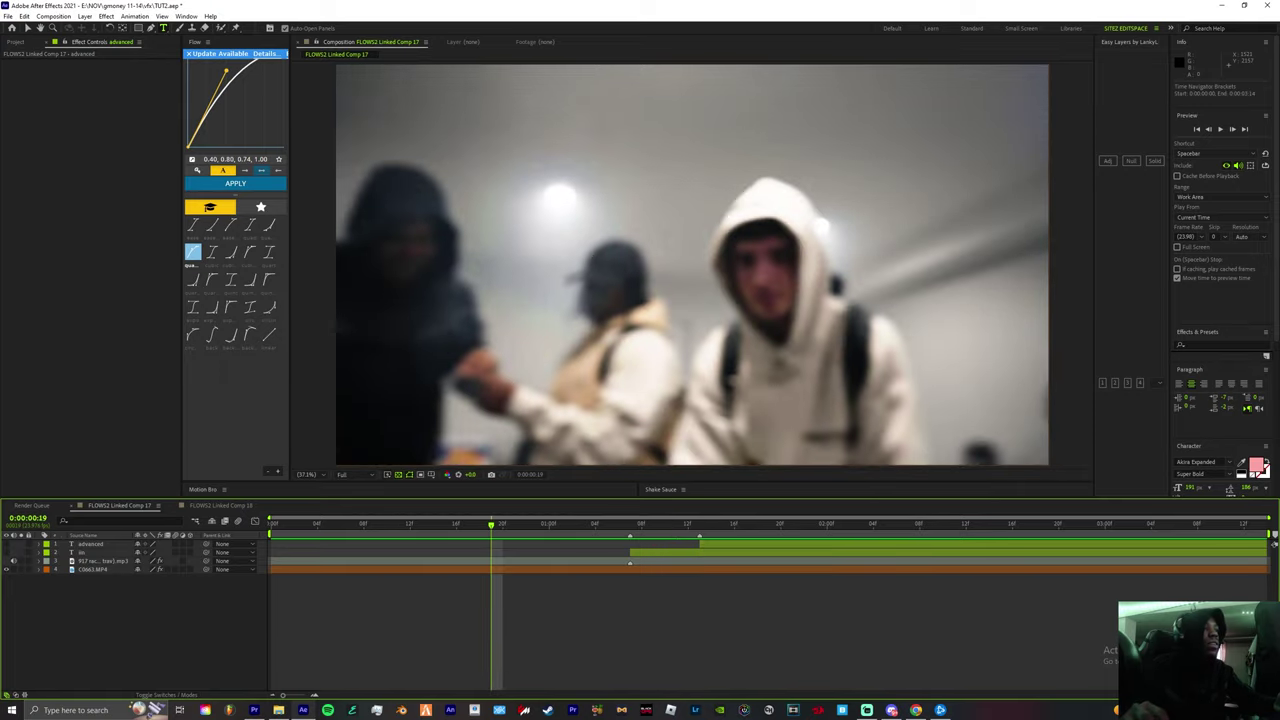
left_click_drag(491, 523, 641, 523)
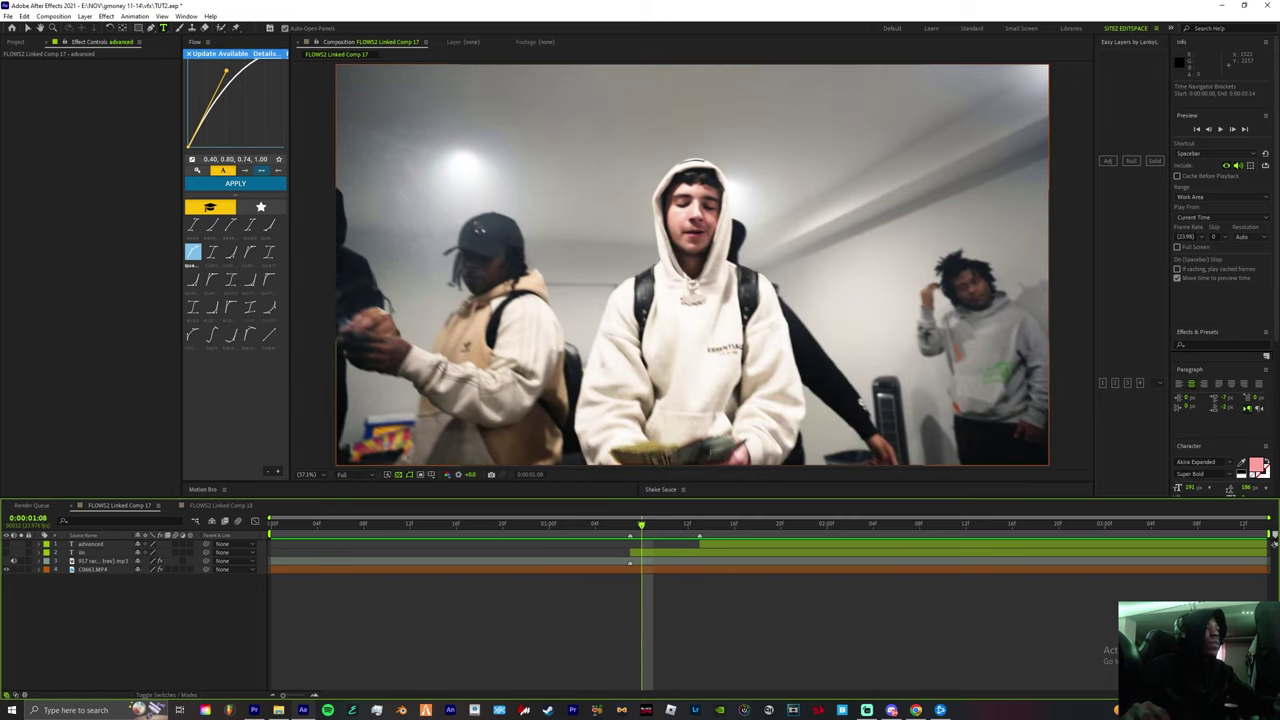
left_click(622, 569)
key("ctrl+space")
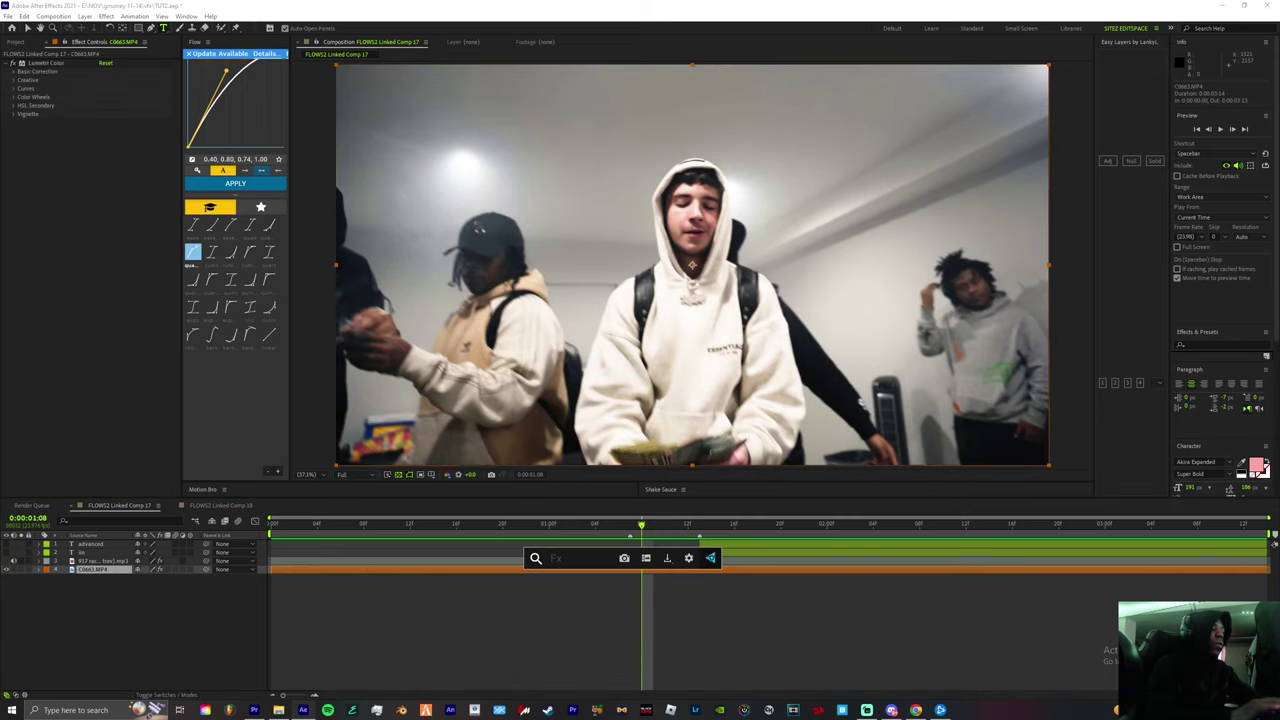
type("mocha")
key("Down")
key("Return")
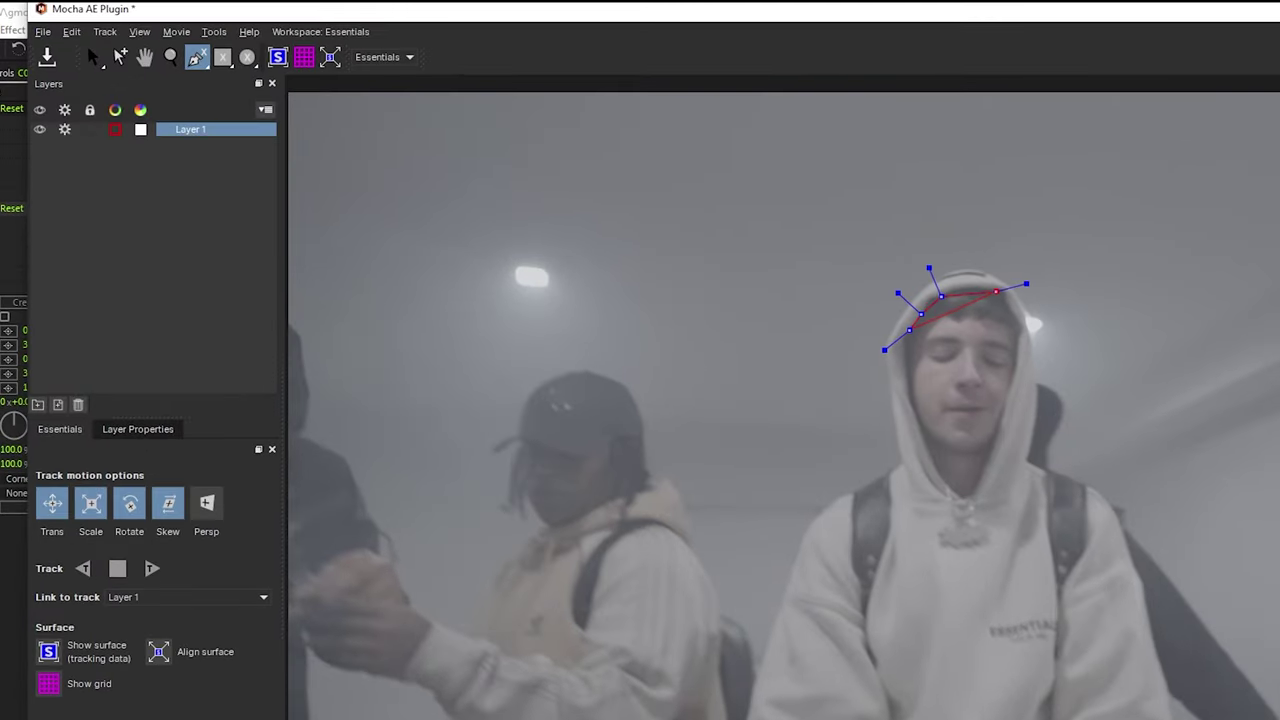
Draw a closed mask around the face of the man in the white hoodie with Mocha's pen tool
left_click(1001, 291)
left_click(1016, 319)
left_click(1019, 352)
left_click(998, 420)
left_click(988, 461)
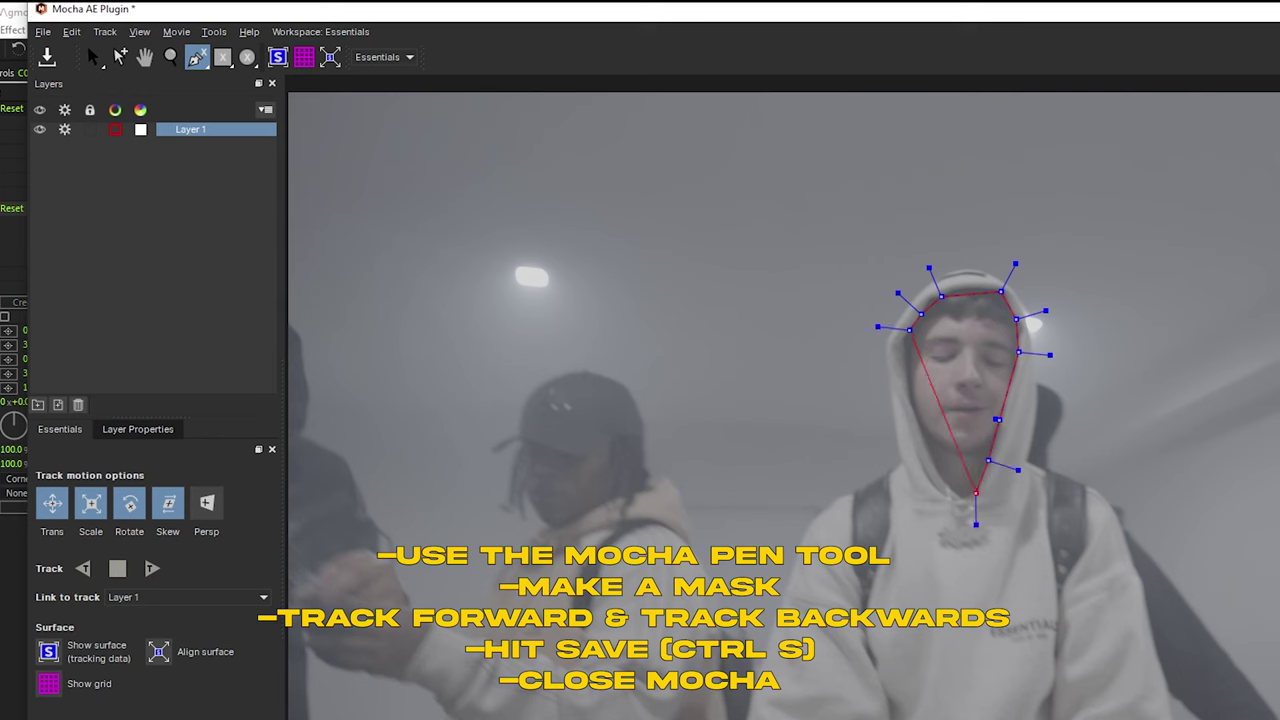
left_click(938, 476)
left_click(921, 448)
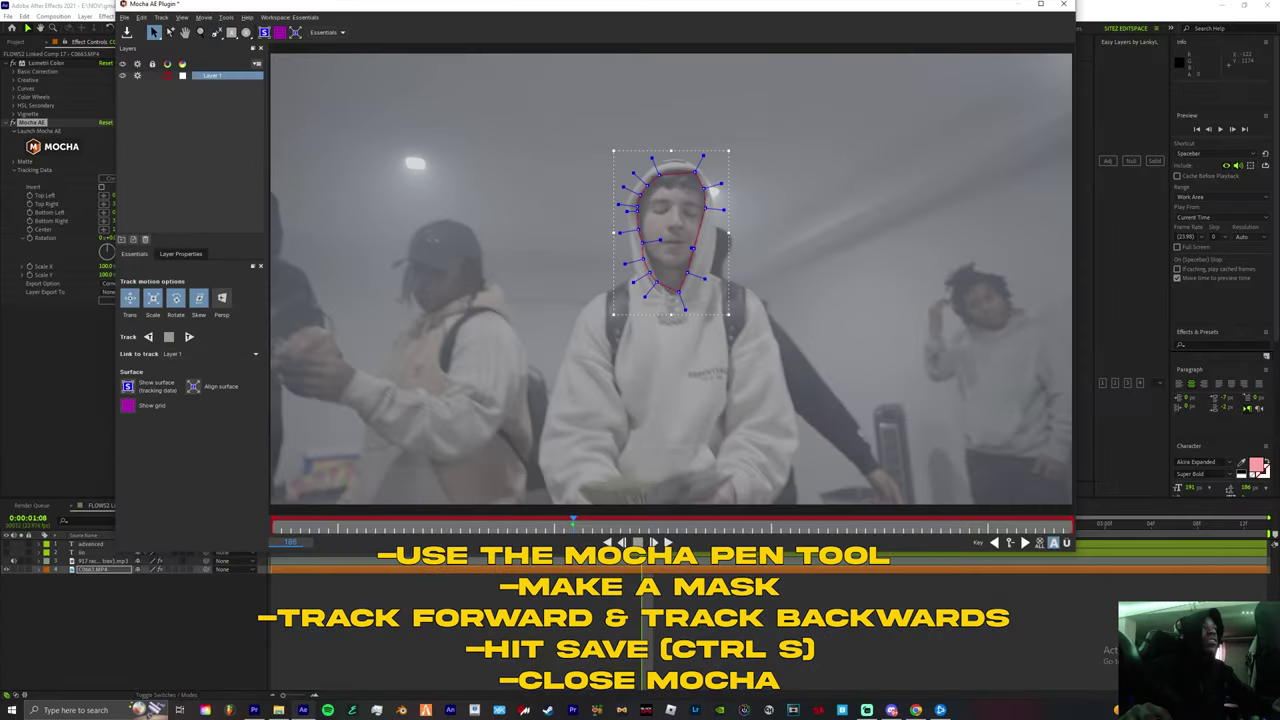
Track the face mask forwards and backwards through the clip, and close Mocha with the tracking saved
left_click(161, 17)
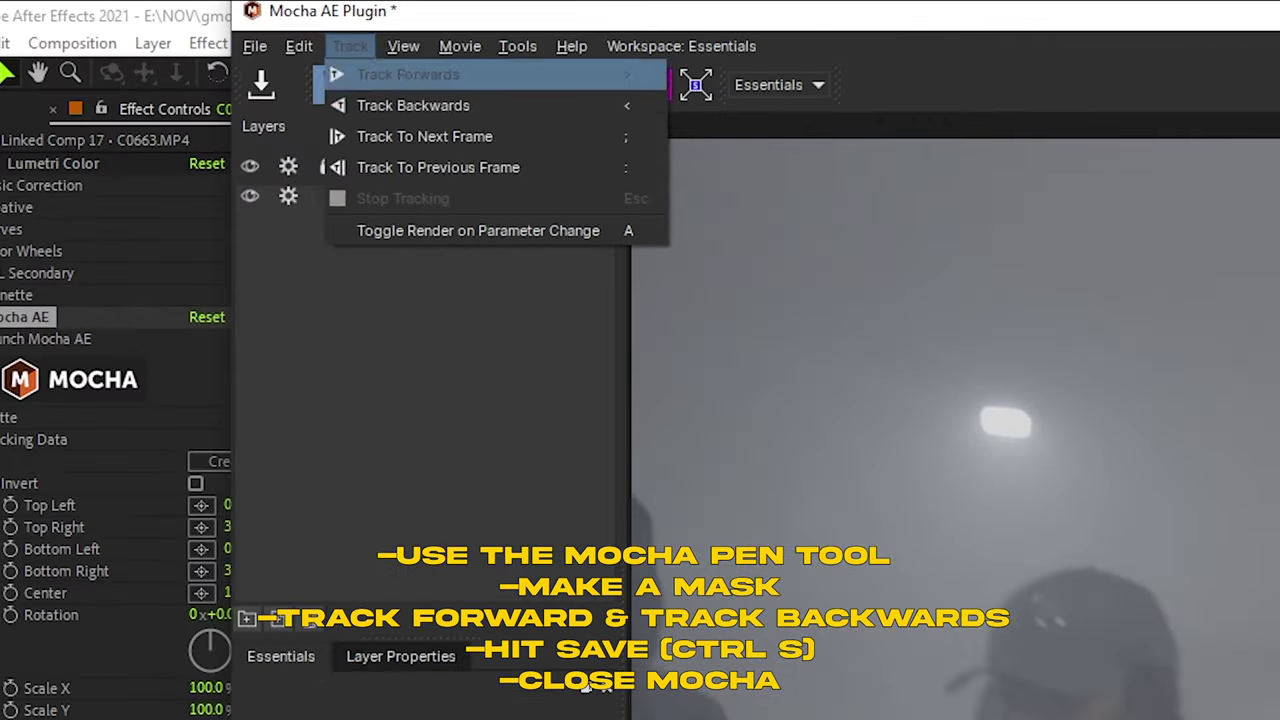
left_click(179, 26)
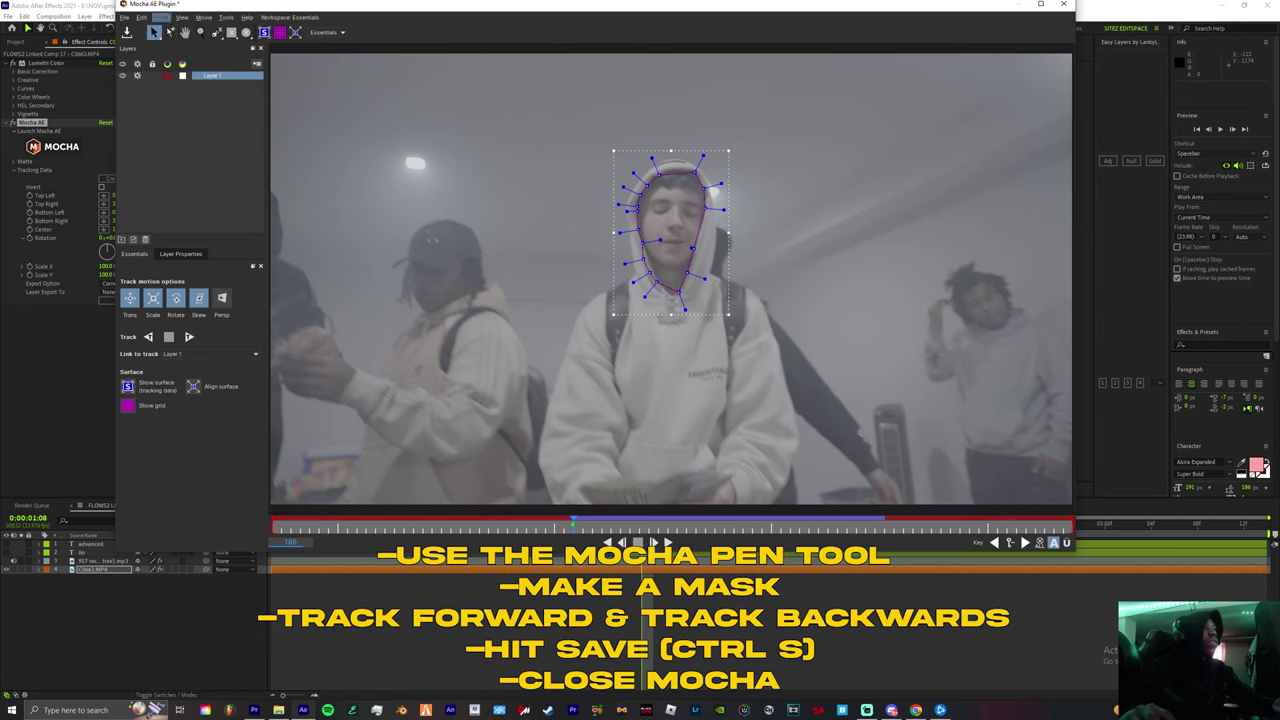
left_click(161, 17)
left_click(176, 41)
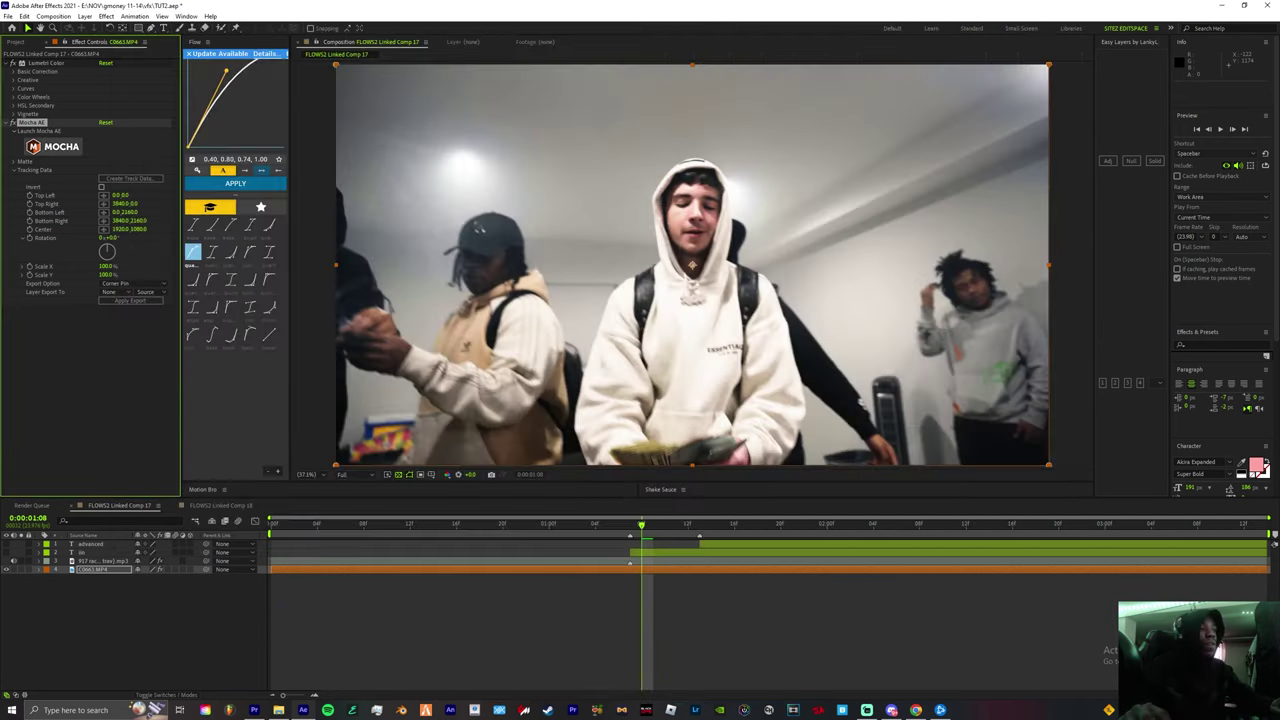
At 0:00:01:07, add a solid above the "iin" text layer and apply the Element effect to it
mouse_move(641, 523)
left_mouse_down()
mouse_move(443, 523)
mouse_move(860, 523)
mouse_move(607, 523)
mouse_move(630, 523)
left_mouse_up()
left_click(654, 552)
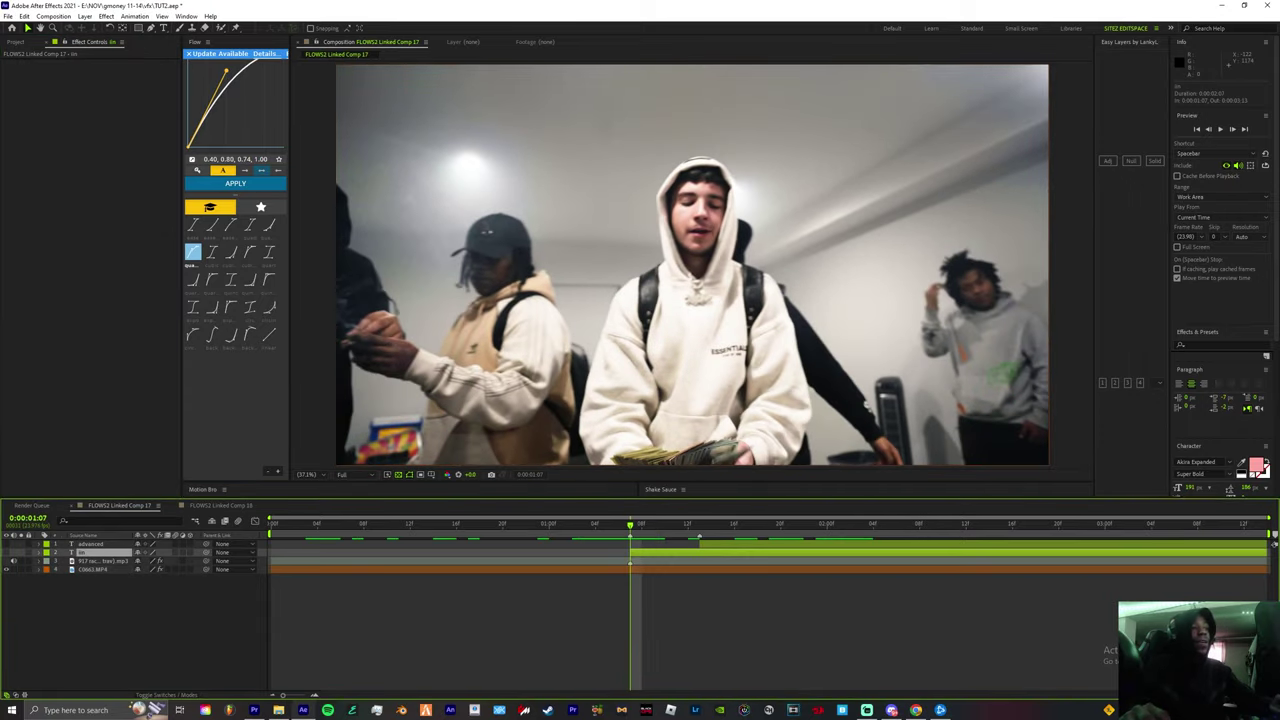
key("space")
key("space")
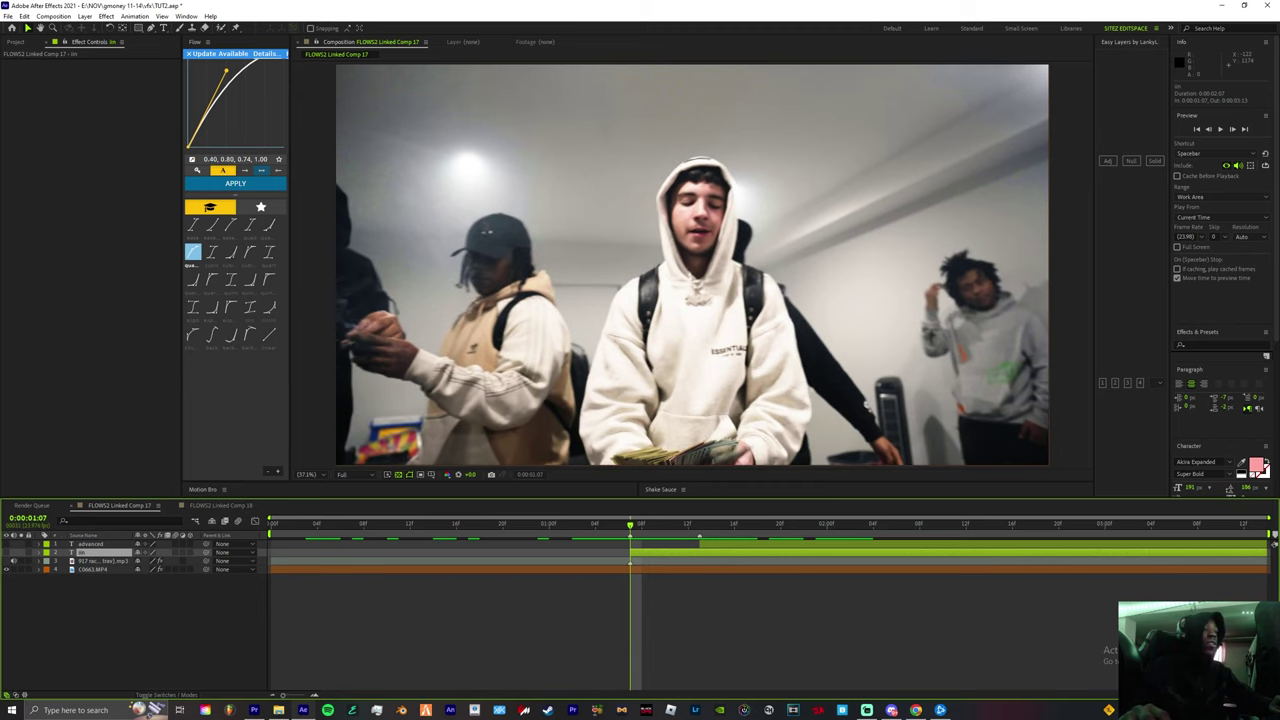
key("space")
key("space")
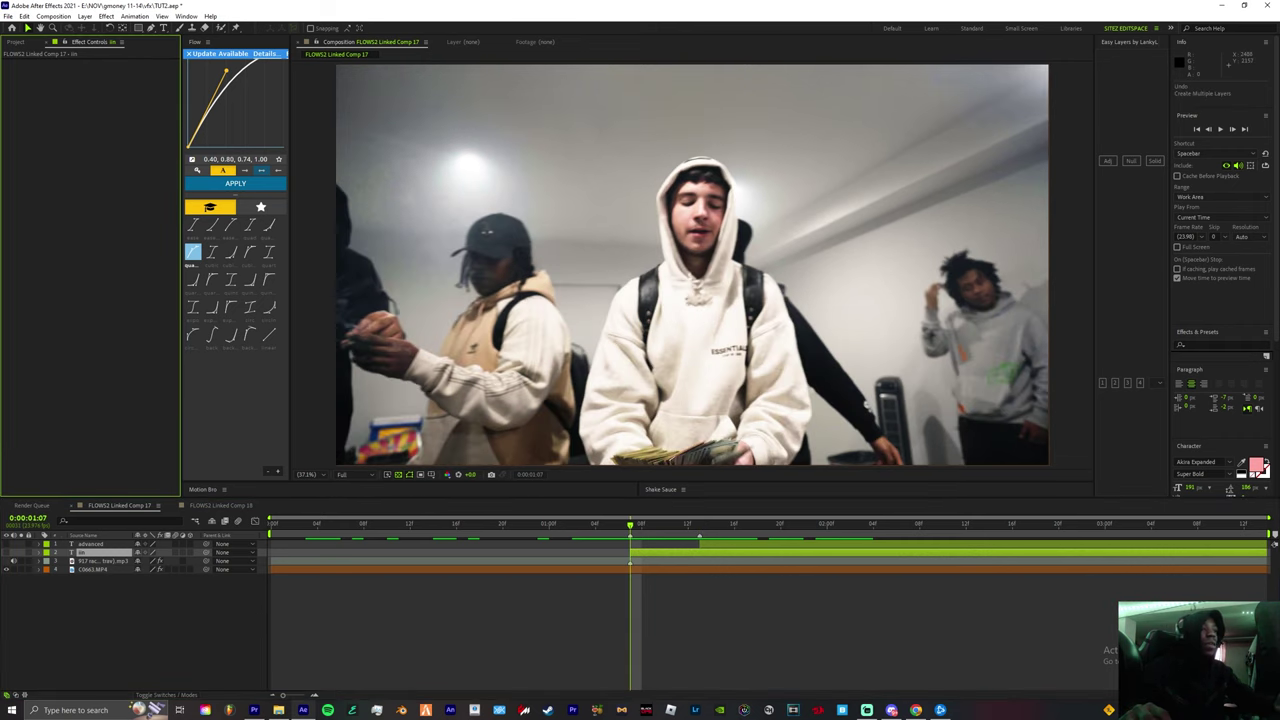
left_click(1155, 161)
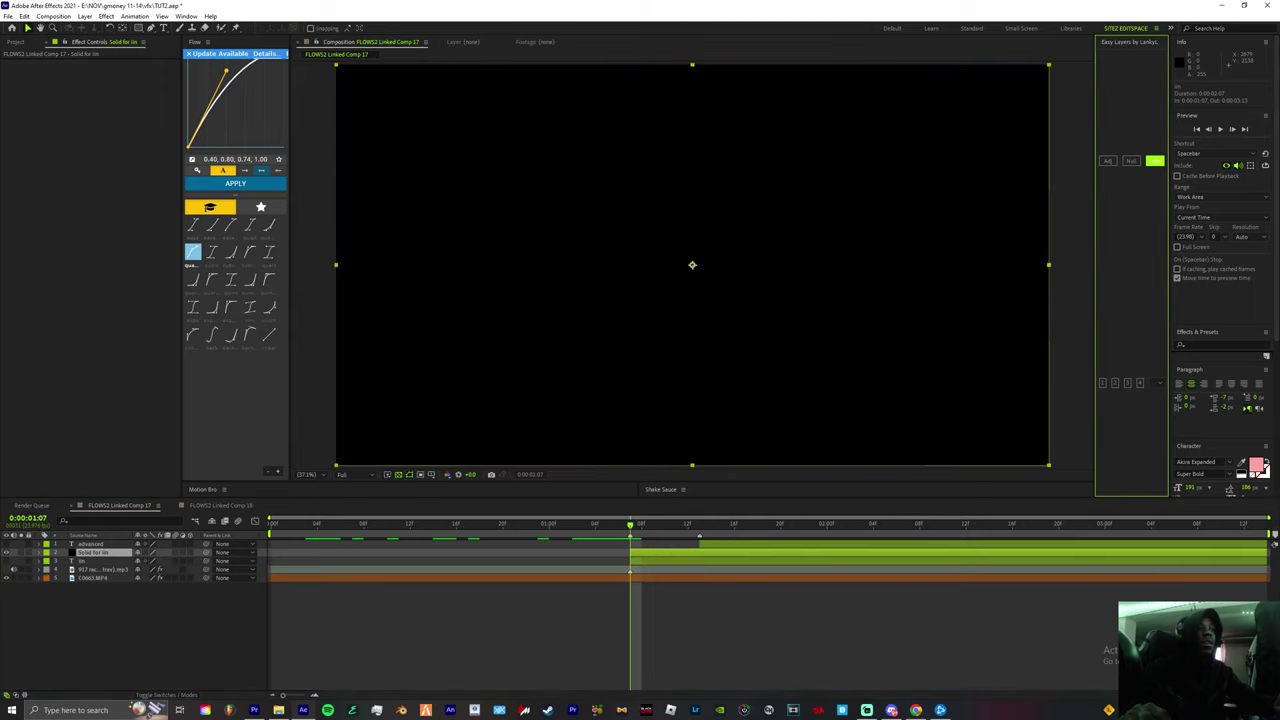
key("ctrl+space")
type("element")
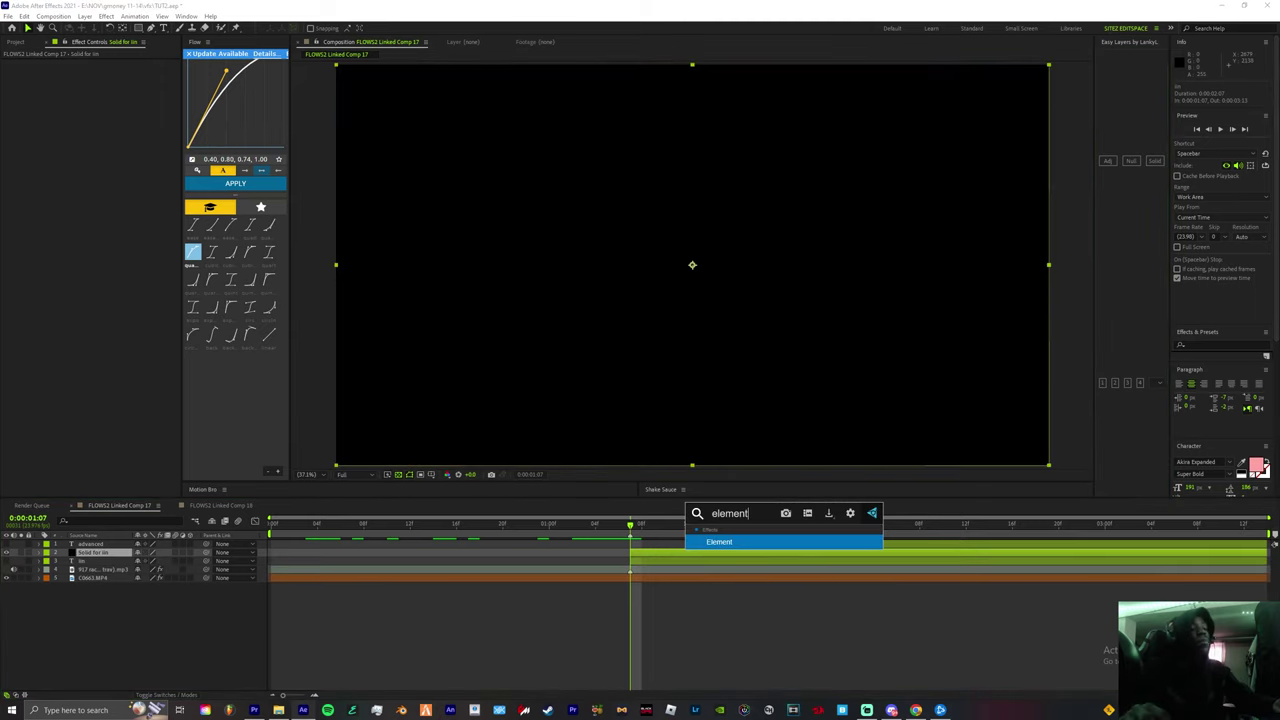
key("Return")
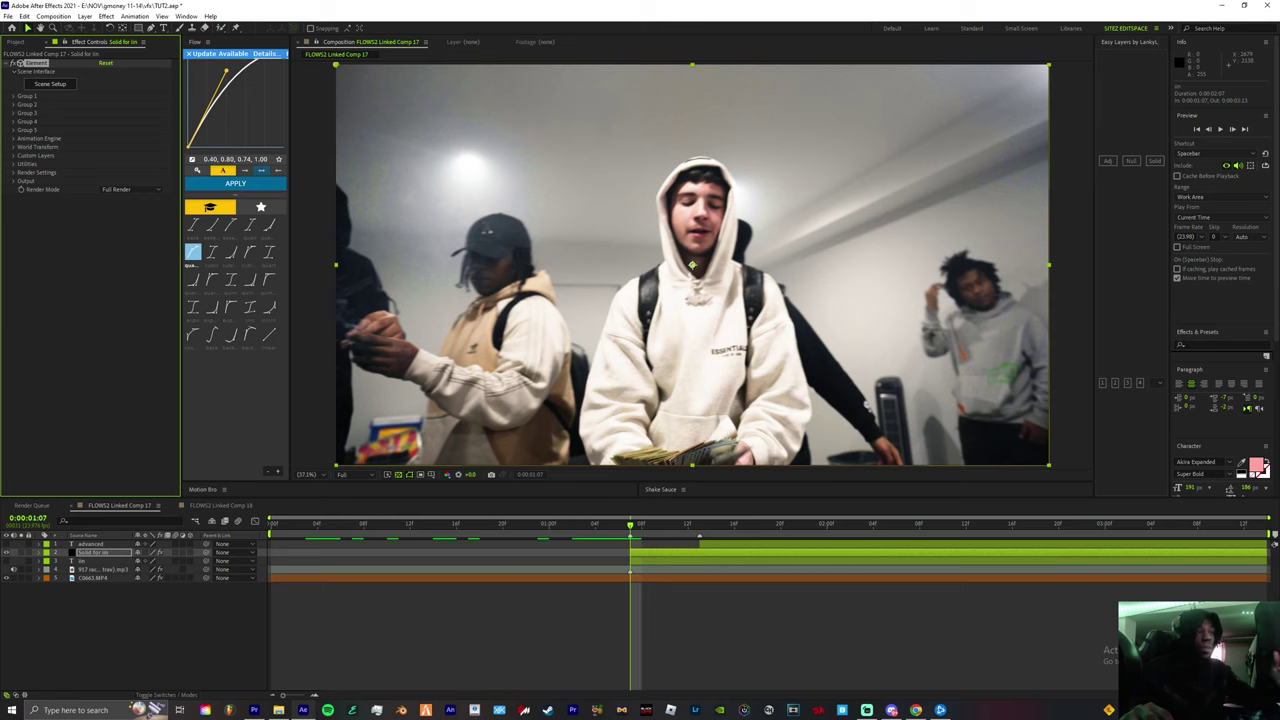
In Element's custom layers, assign "iin" as Path Layer 1 and C0663.MP4 as custom texture map Layer 1
left_click(14, 156)
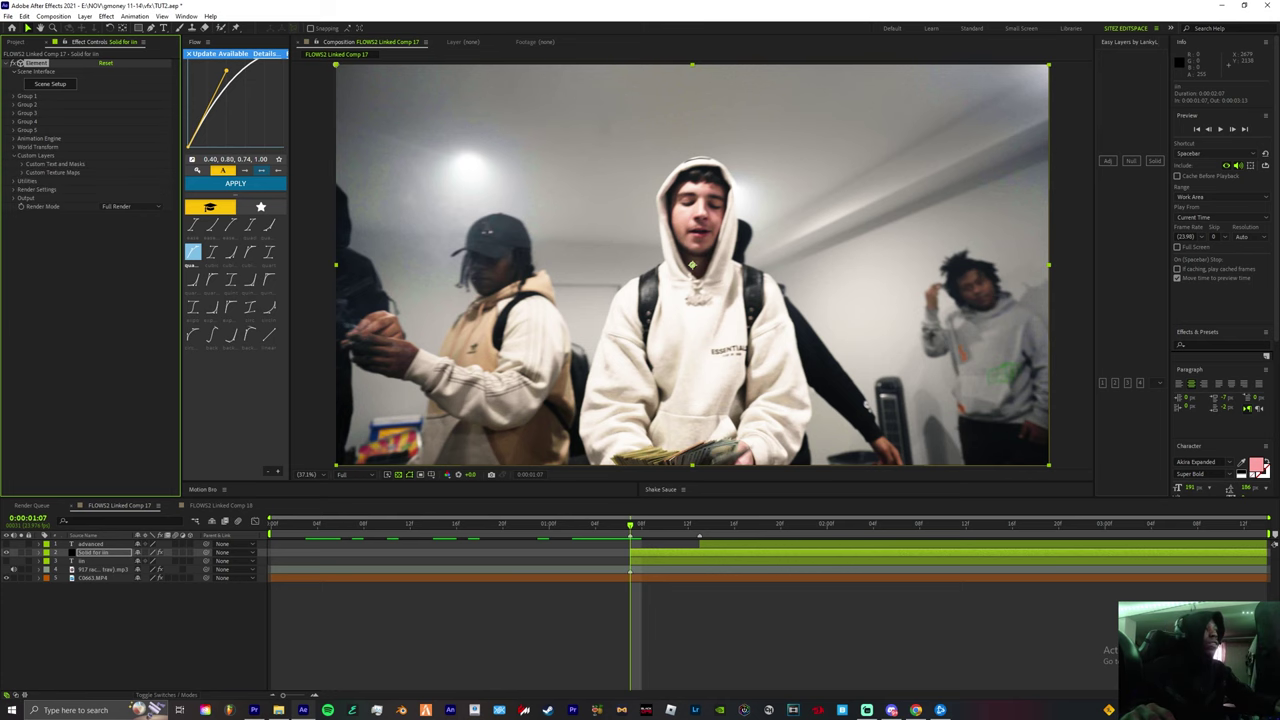
left_click(21, 164)
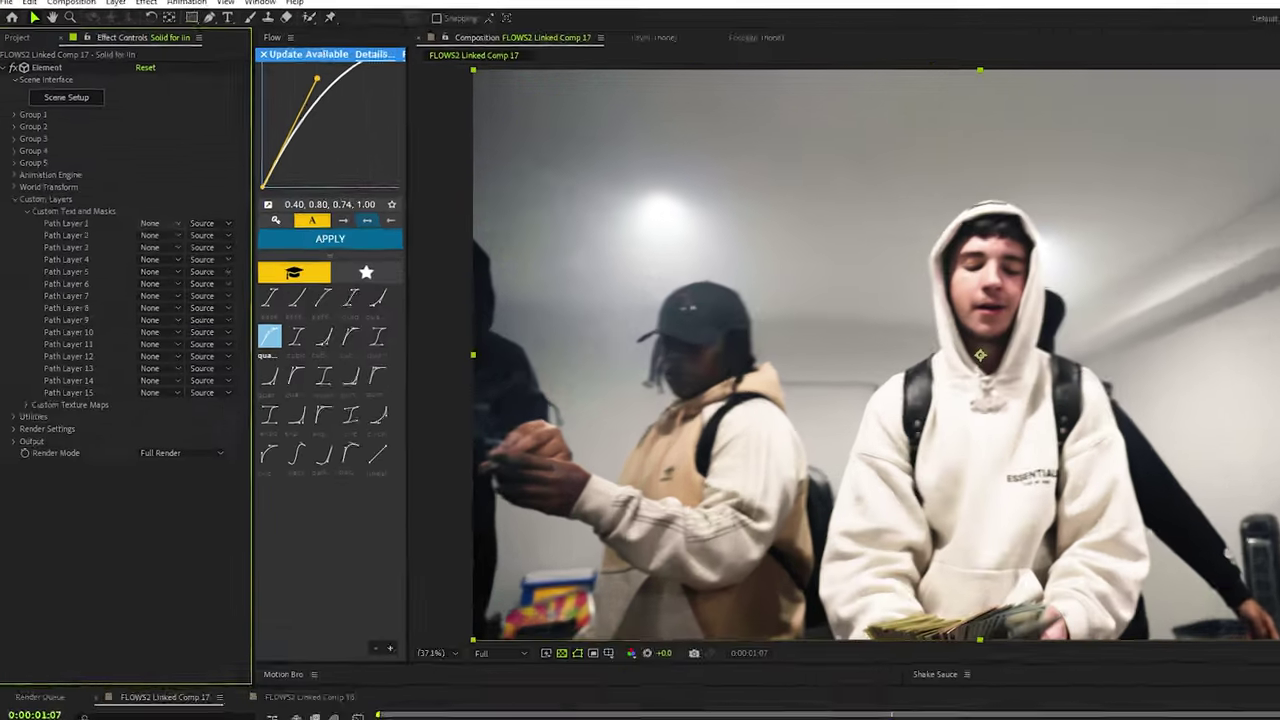
left_click(110, 181)
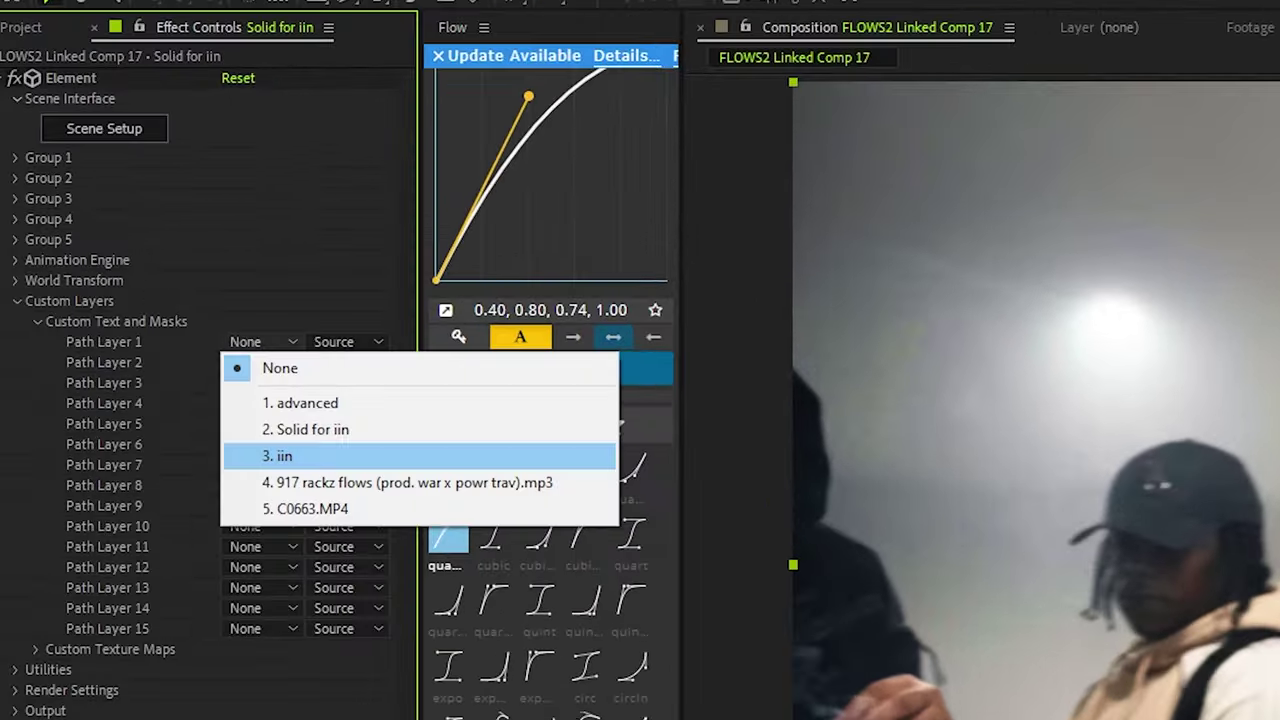
left_click(284, 456)
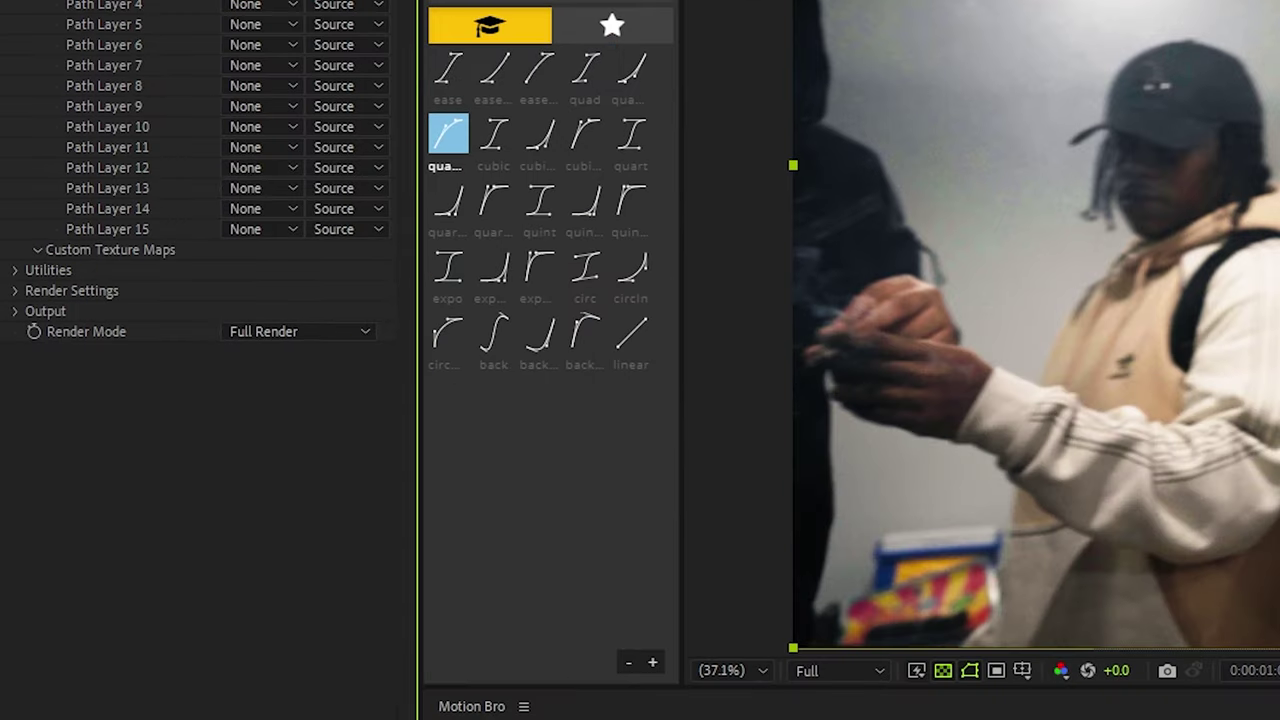
left_click(37, 249)
left_click(260, 270)
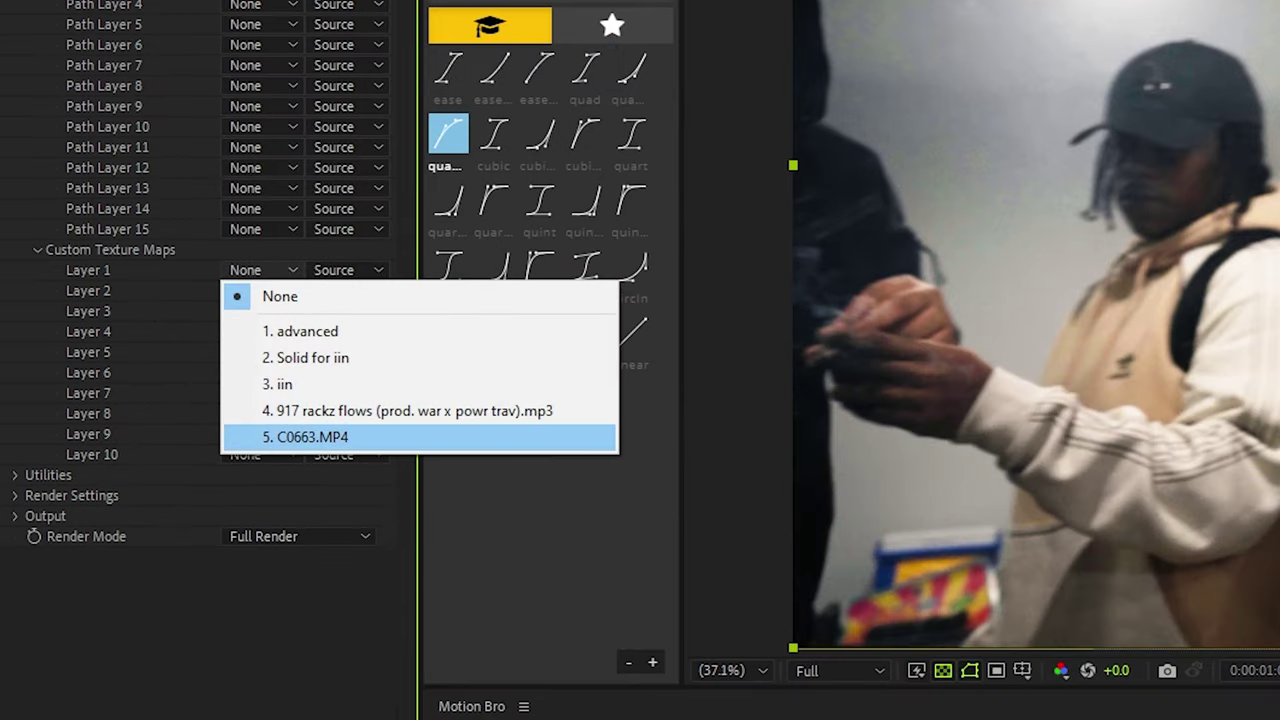
left_click(305, 437)
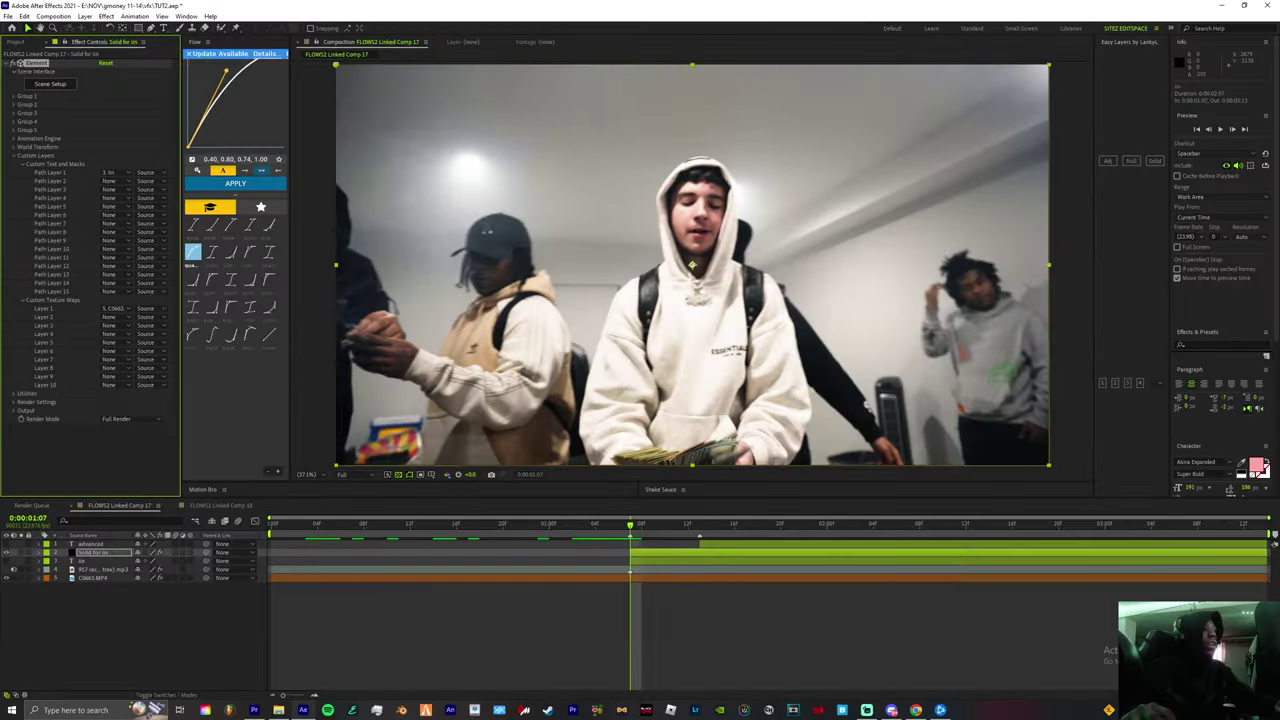
left_click(50, 84)
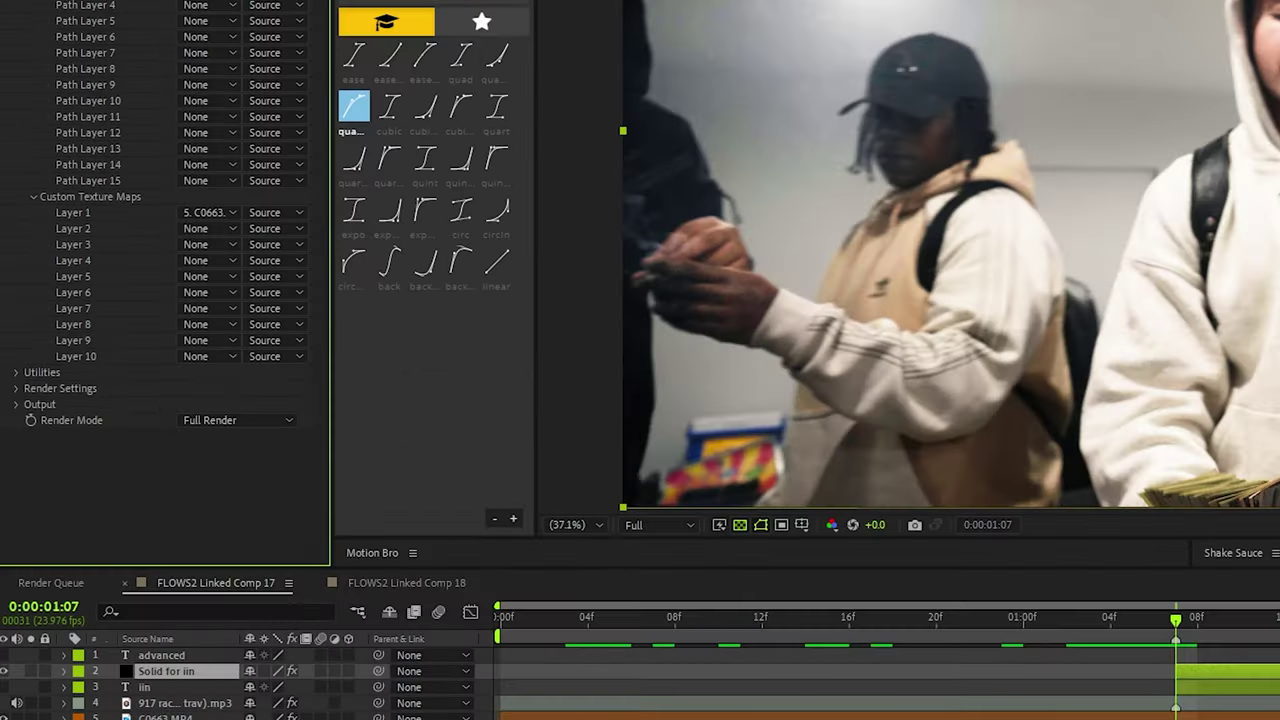
Enable ambient occlusion in Element's render settings and set the AO Mode to Ray-Traced
left_click(16, 388)
scroll(60, 388, "down", 1)
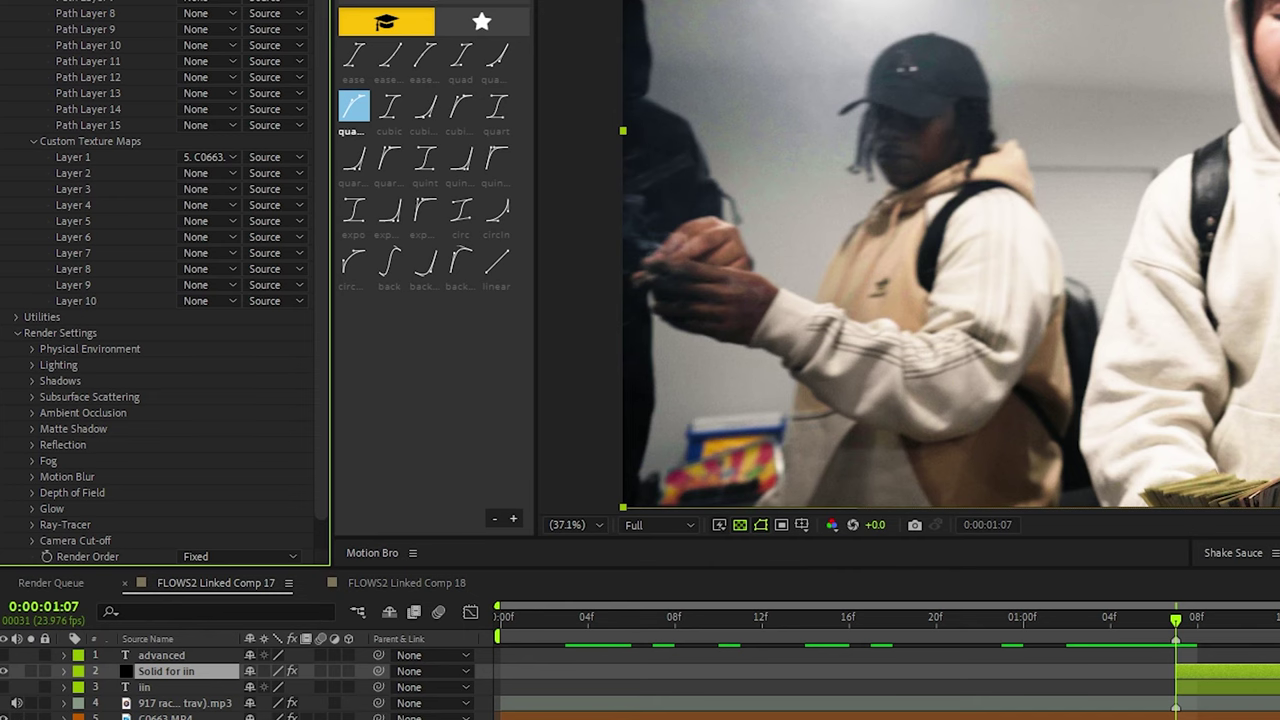
left_click(34, 412)
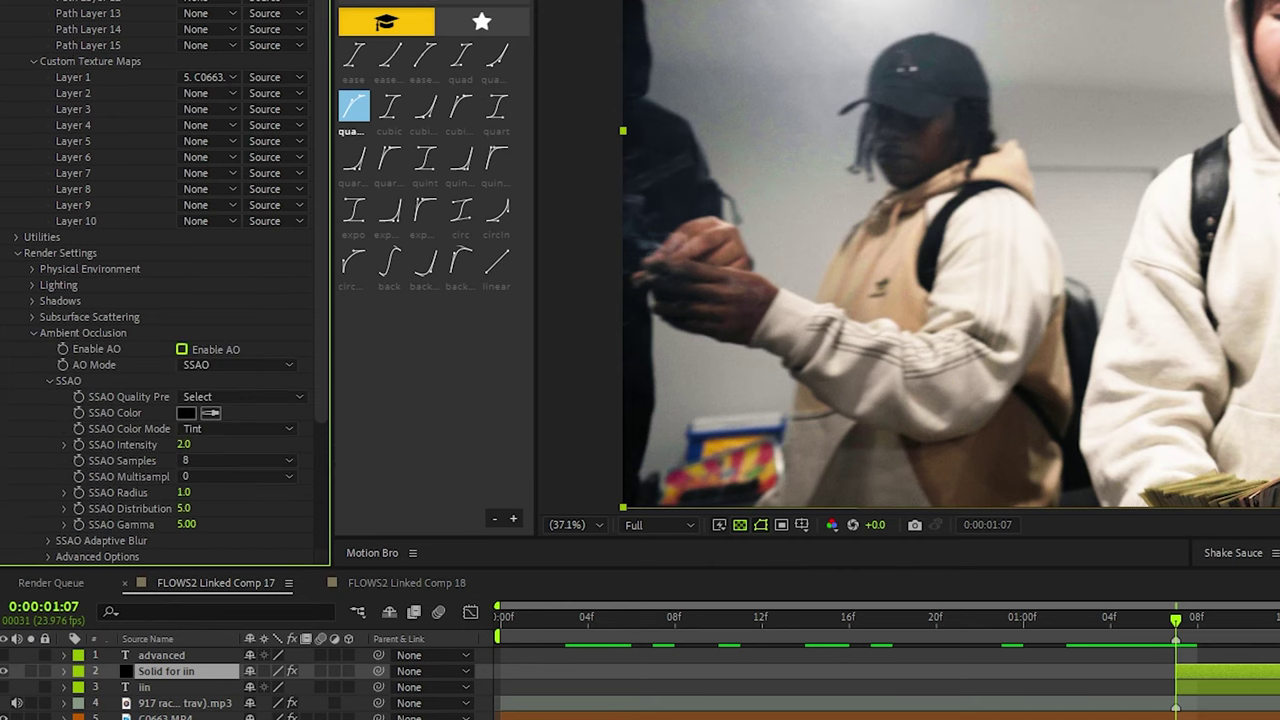
left_click(238, 364)
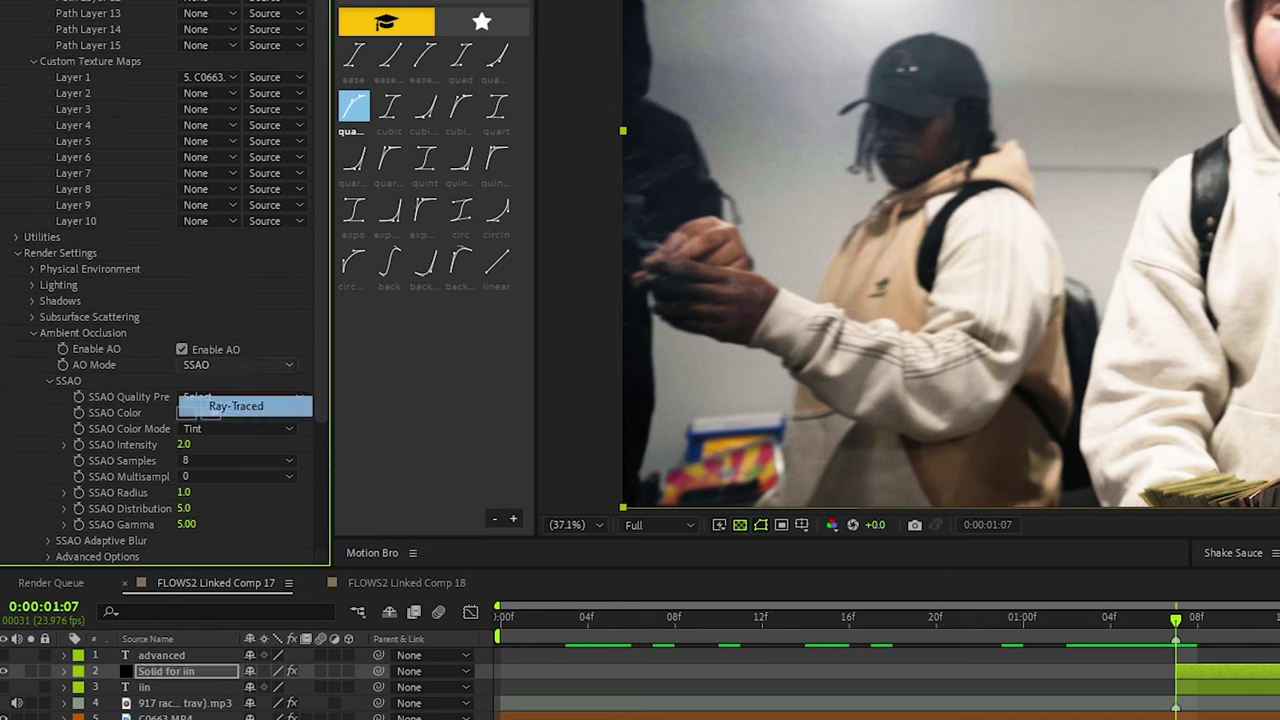
left_click(236, 405)
left_click_drag(184, 307, 179, 307)
scroll(179, 307, "down", 4)
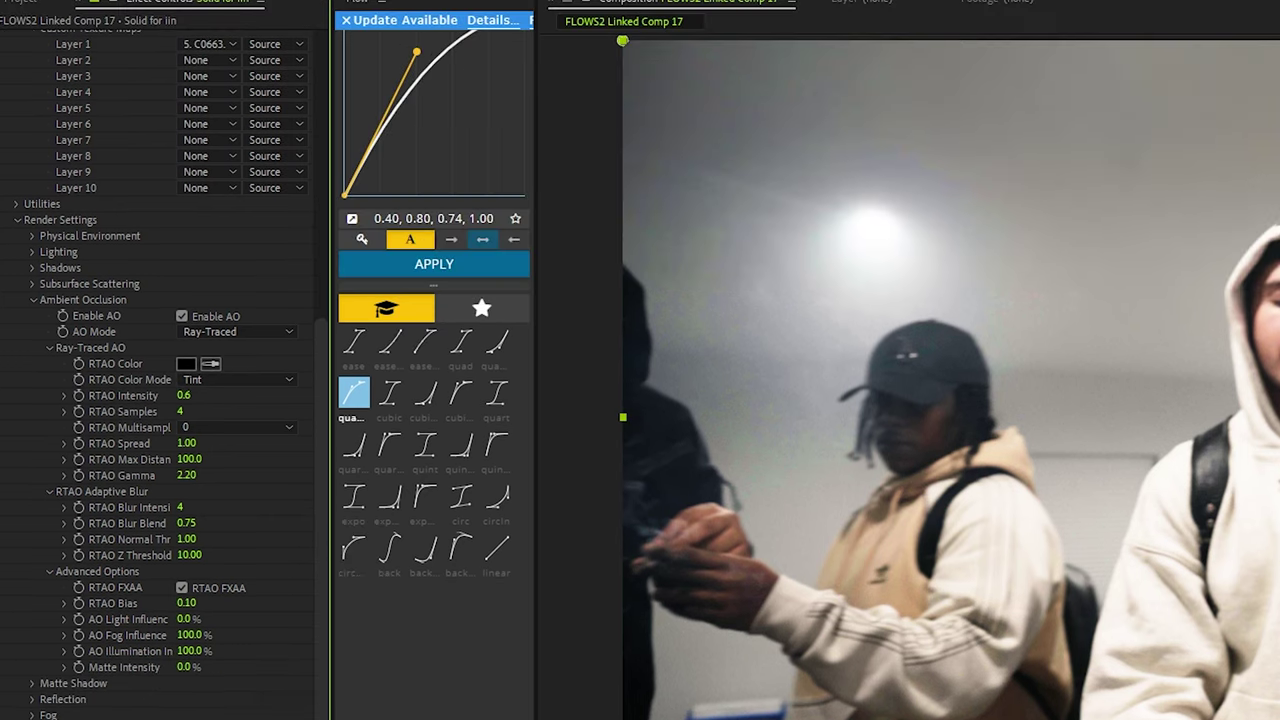
Enable shadows in Element's render settings and set the Shadow Mode to Ray-Traced
left_click(33, 267)
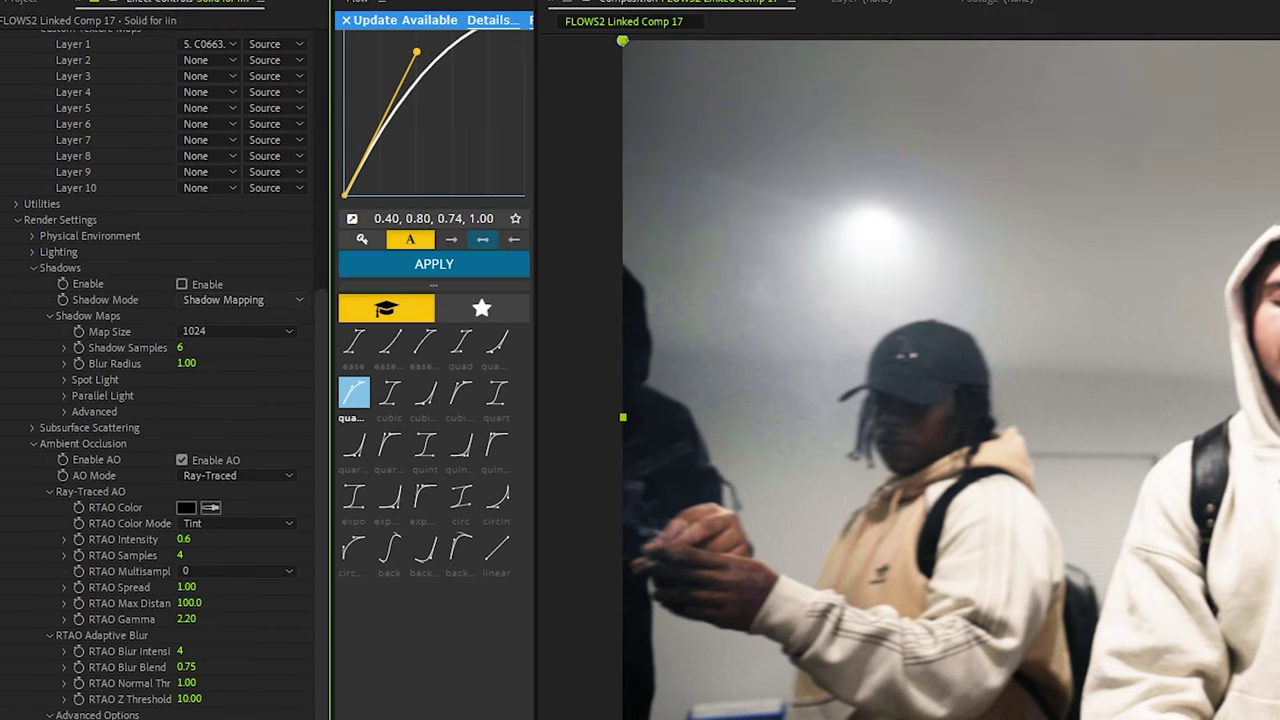
left_click(240, 300)
left_click(236, 341)
scroll(236, 341, "down", 2)
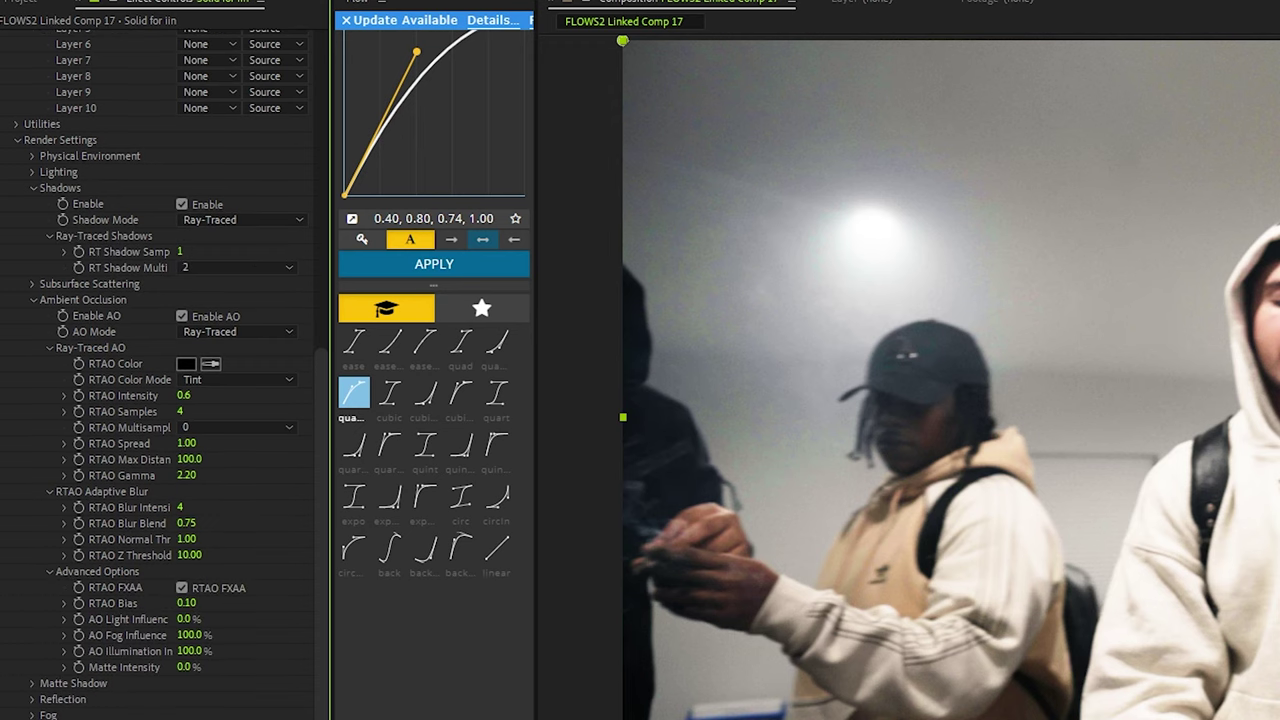
Set the Element lighting preset to Cinema in the render settings
left_click(33, 172)
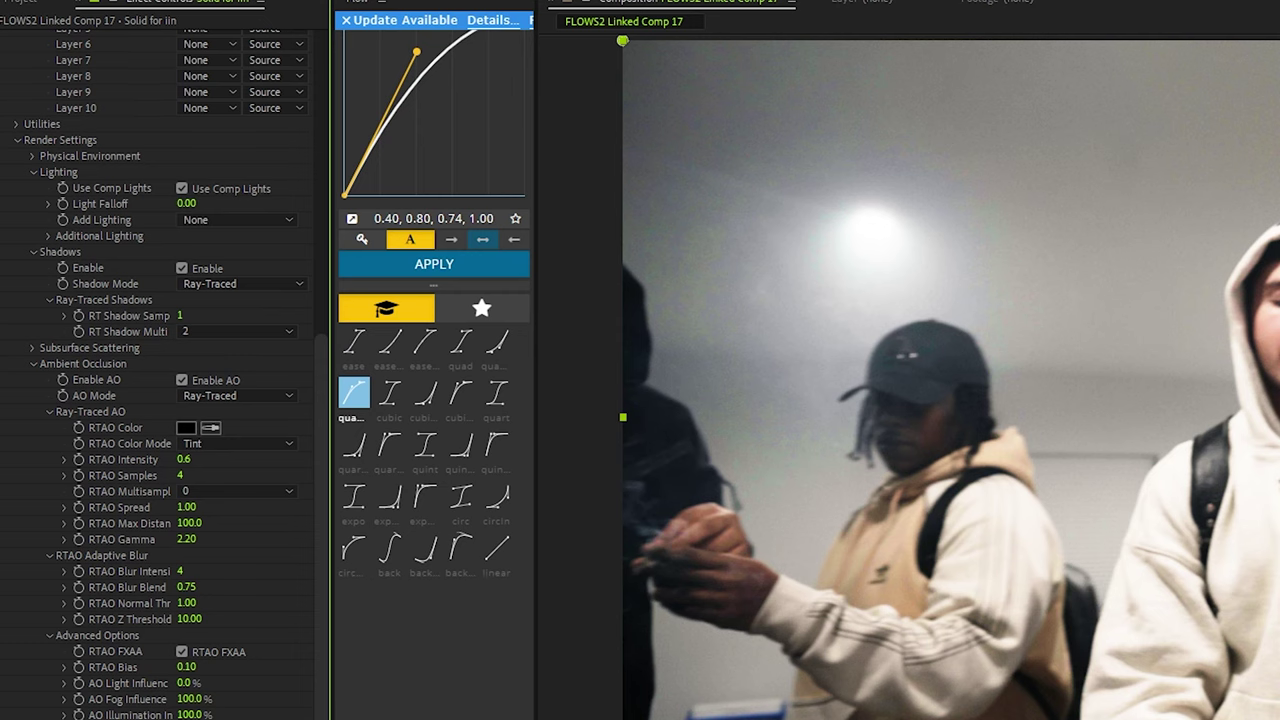
left_click(240, 219)
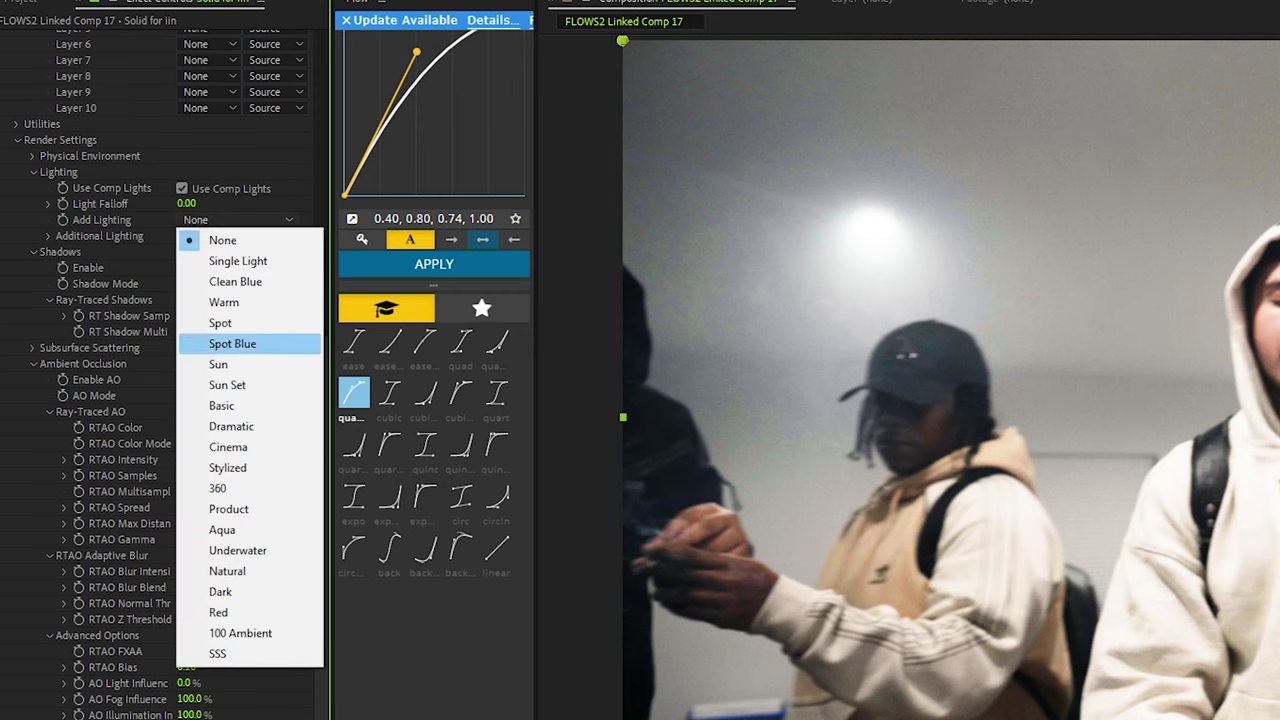
left_click(228, 447)
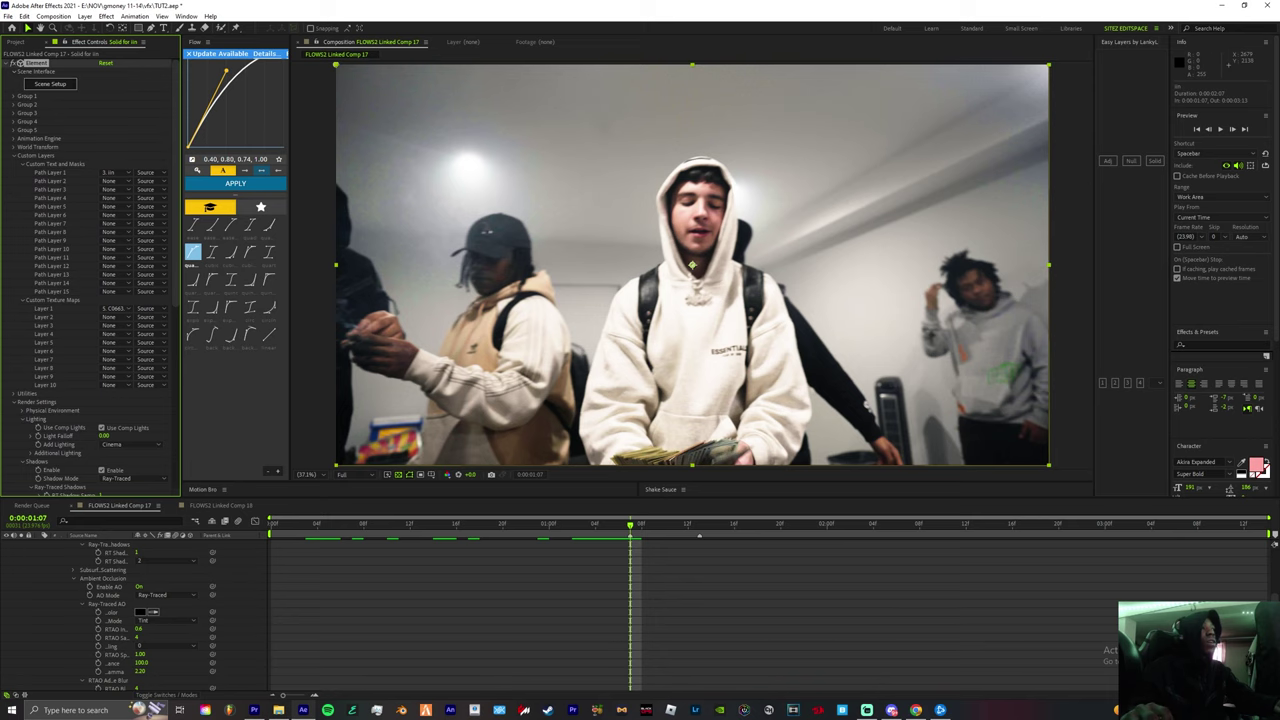
In Element's scene setup, extrude the "iin" text path and set the extrusion model's bevel scale to 7.00
left_click(50, 84)
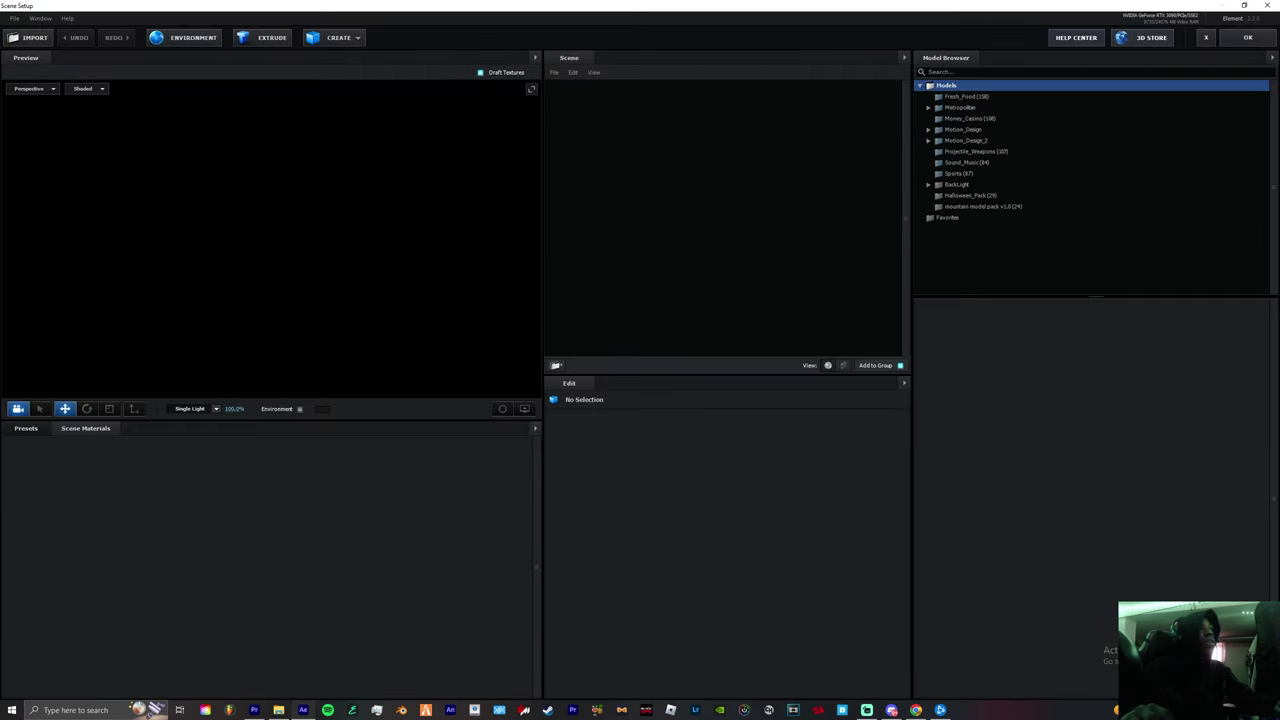
left_click(262, 38)
left_click_drag(290, 200, 335, 230)
scroll(300, 270, "up", 3)
mouse_move(300, 270)
left_mouse_down()
mouse_move(190, 285)
mouse_move(297, 284)
left_mouse_up()
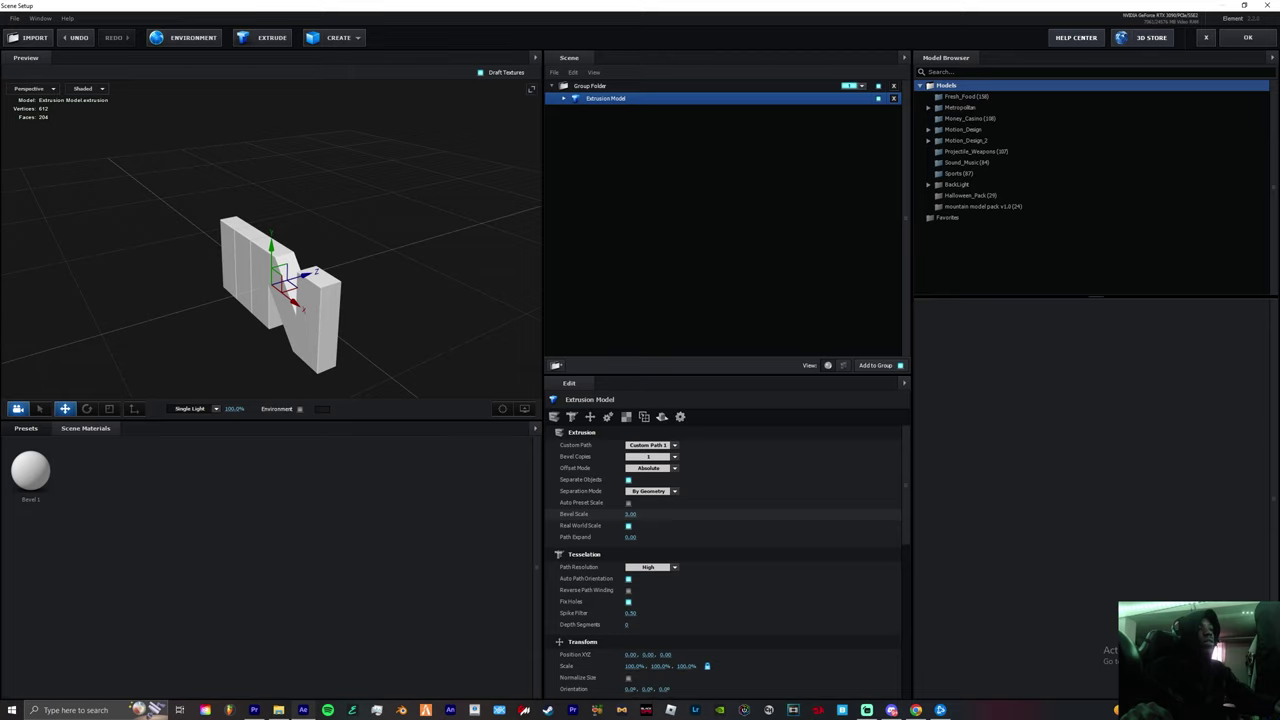
left_click_drag(630, 514, 670, 514)
left_click_drag(270, 300, 300, 280)
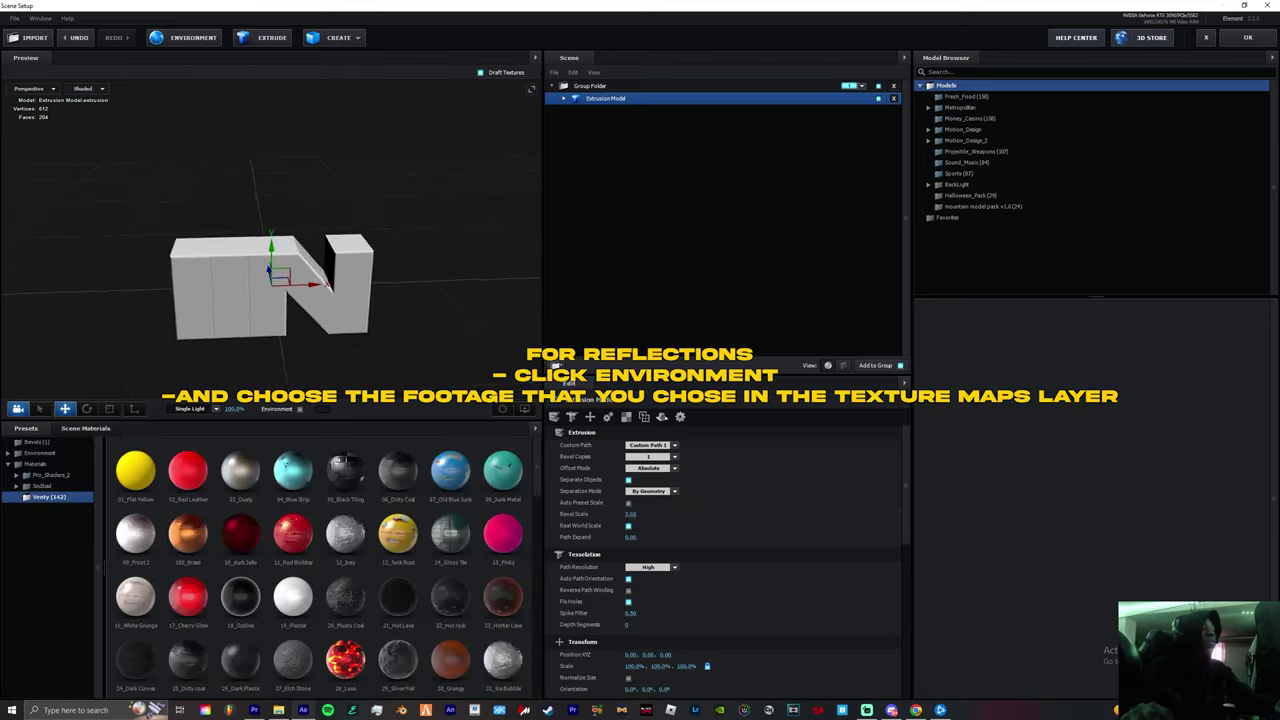
mouse_move(300, 280)
left_mouse_down()
mouse_move(290, 255)
mouse_move(335, 320)
mouse_move(270, 325)
mouse_move(320, 250)
mouse_move(260, 325)
mouse_move(315, 285)
left_mouse_up()
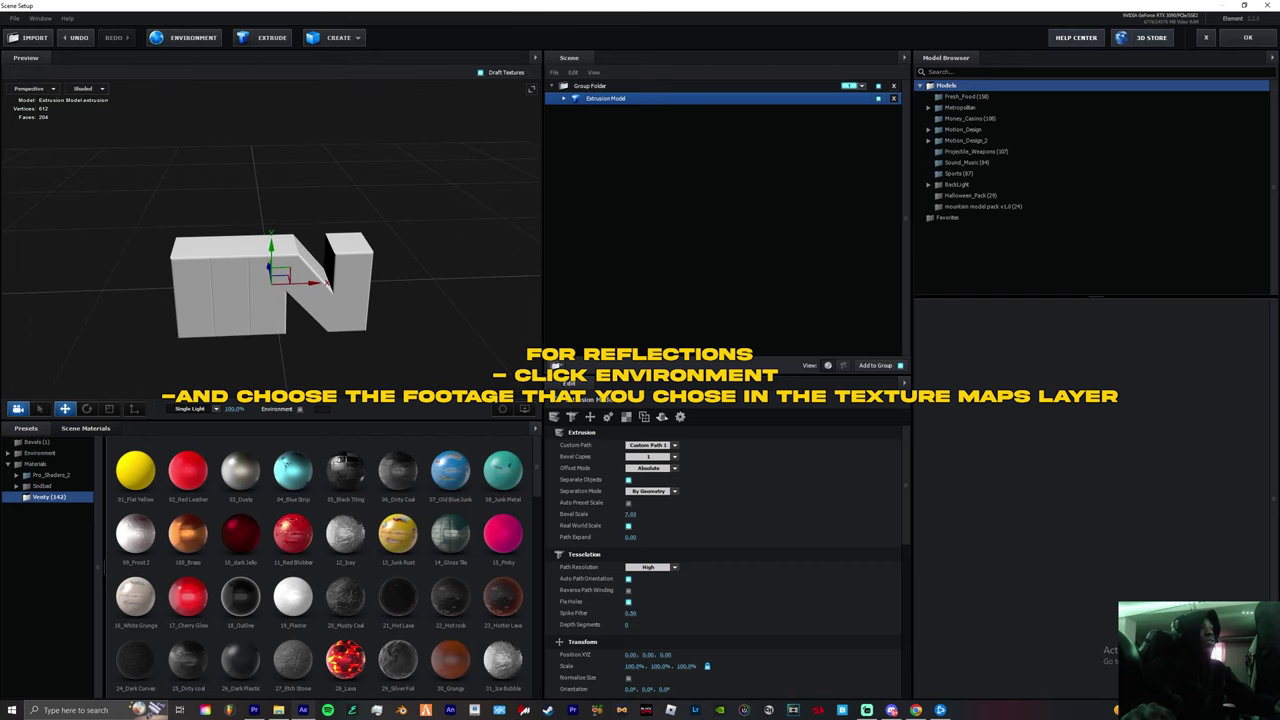
Set the scene's environment texture to Custom Layer 1 [C0663.MP4] for reflections
left_click(184, 38)
left_click(684, 290)
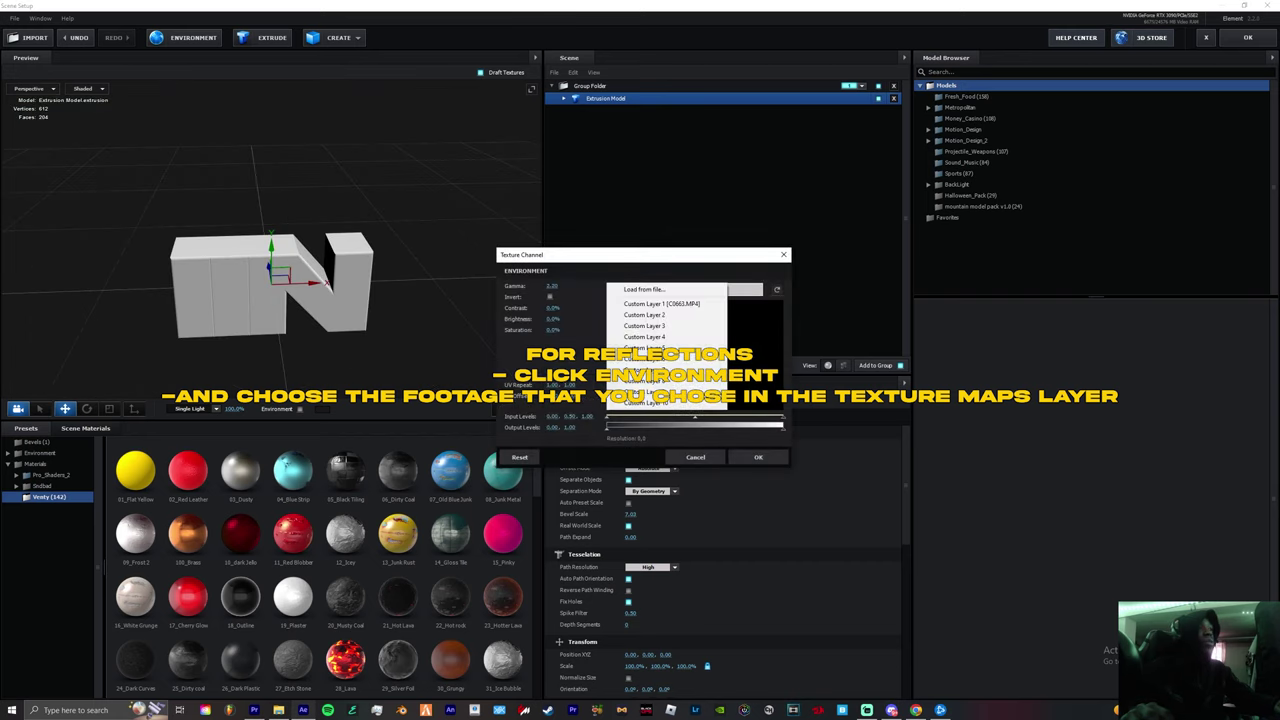
left_click(660, 303)
left_click(758, 457)
Assign the 19_Plaster material preset to the extruded text and return to the composition
scroll(397, 557, "down", 1)
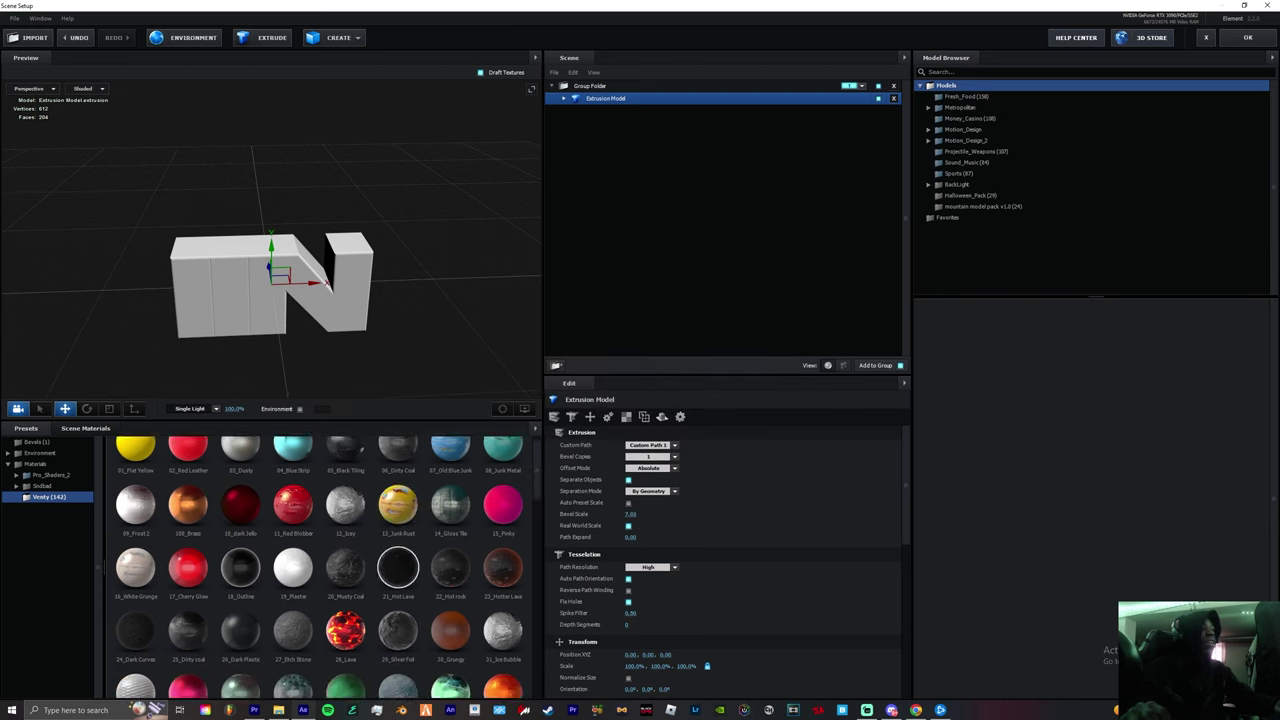
scroll(397, 557, "up", 1)
scroll(398, 597, "down", 8)
scroll(345, 597, "up", 8)
left_click_drag(293, 597, 357, 388)
scroll(300, 290, "up", 6)
scroll(357, 388, "down", 8)
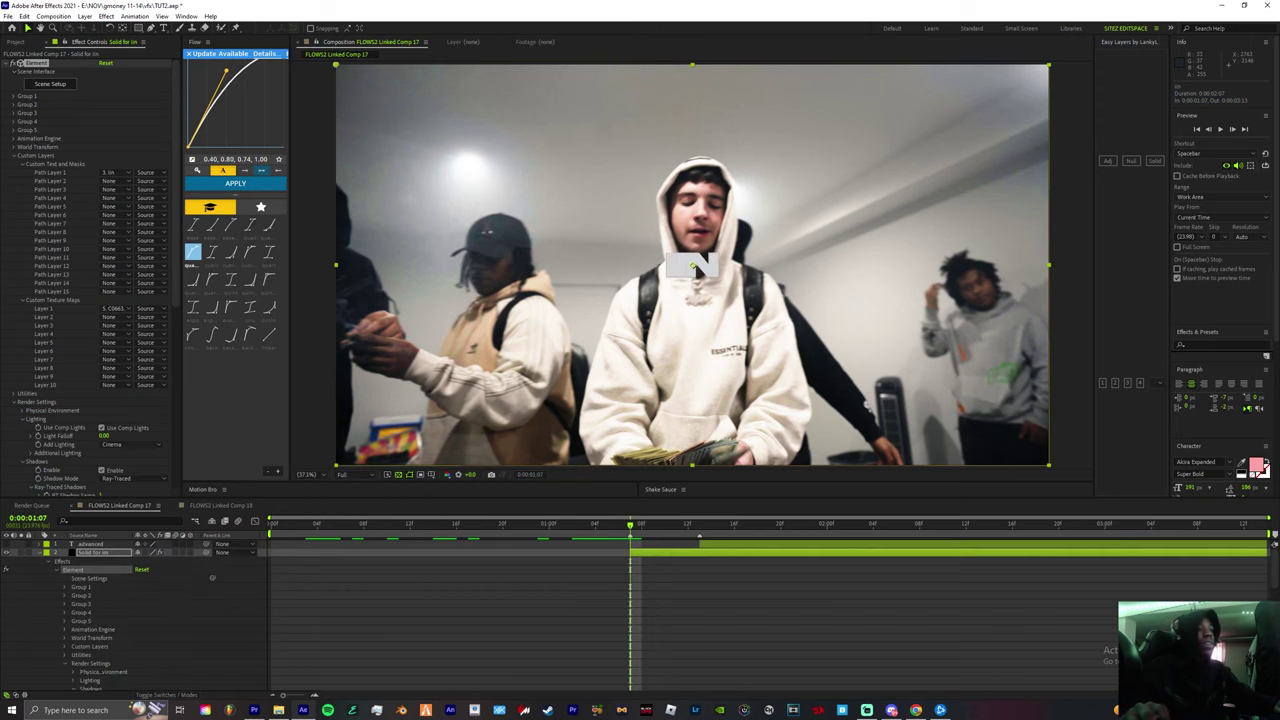
Select the C0663.MP4 layer and create track data from the face track in its Mocha AE effect
left_click(694, 260)
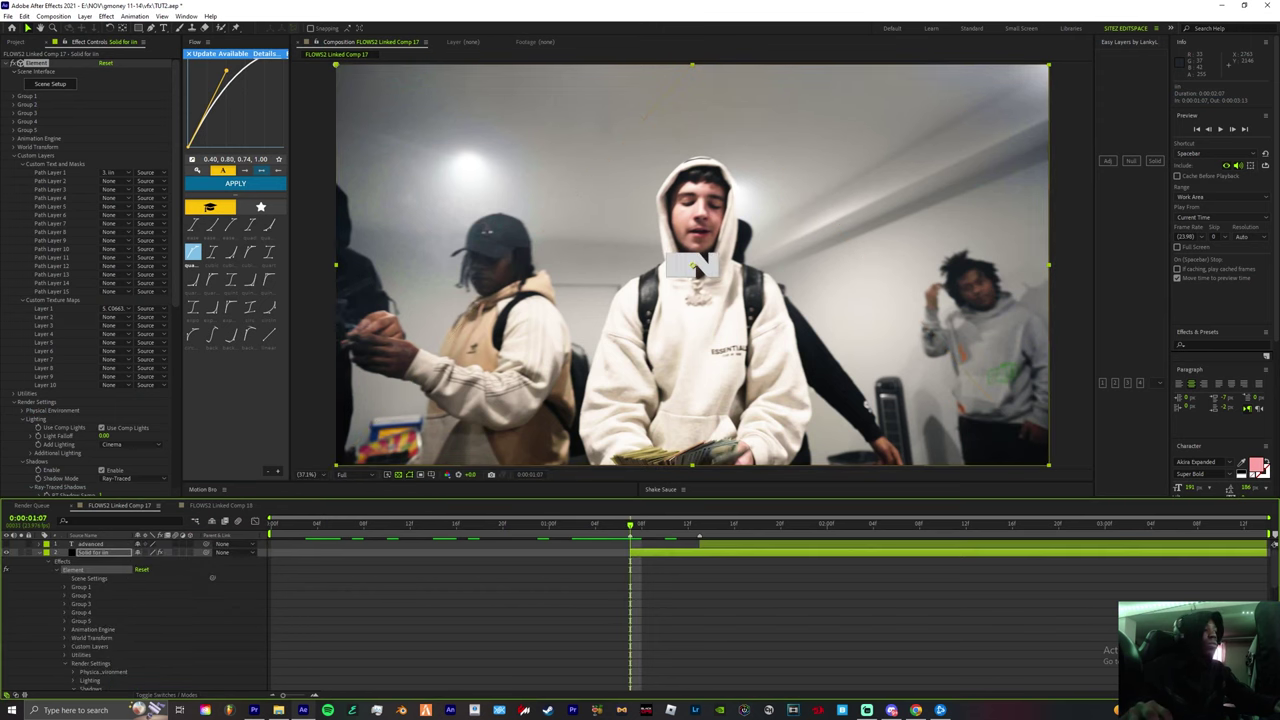
key("e")
key("ctrl+Down")
key("ctrl+Down")
key("ctrl+Up")
key("ctrl+Up")
key("ctrl+Down")
key("ctrl+Down")
key("ctrl+Down")
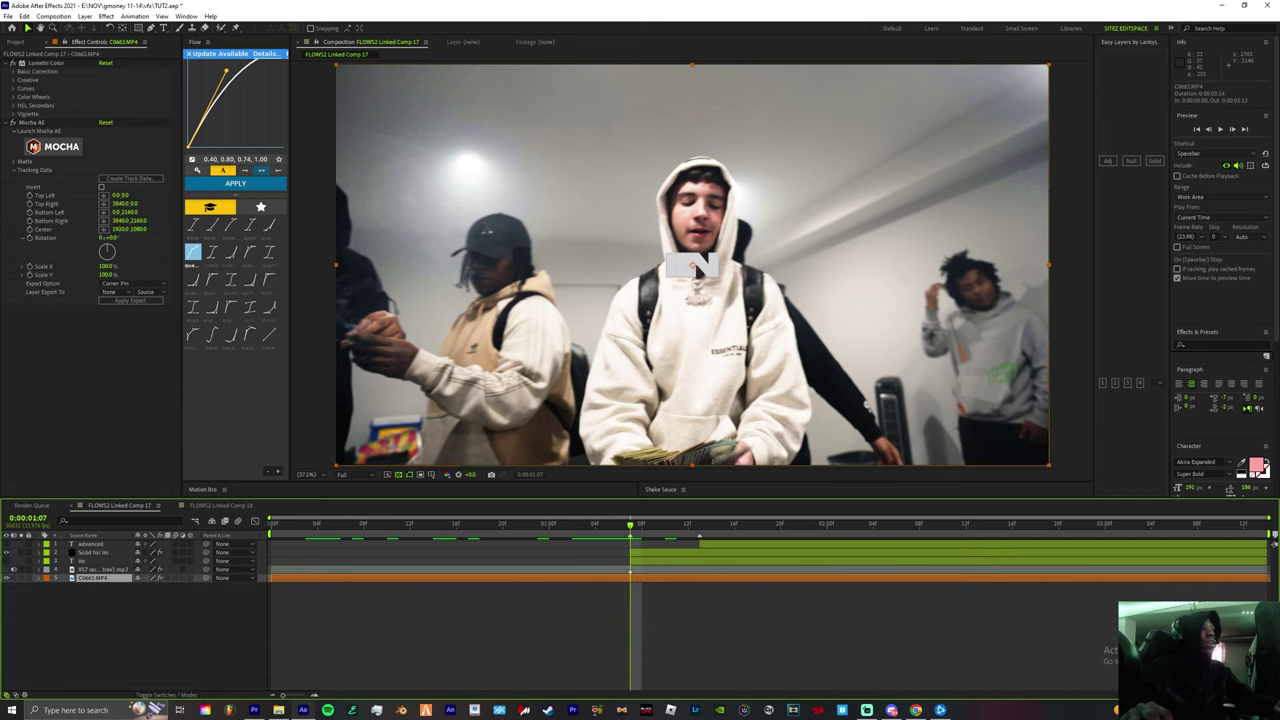
left_click(130, 178)
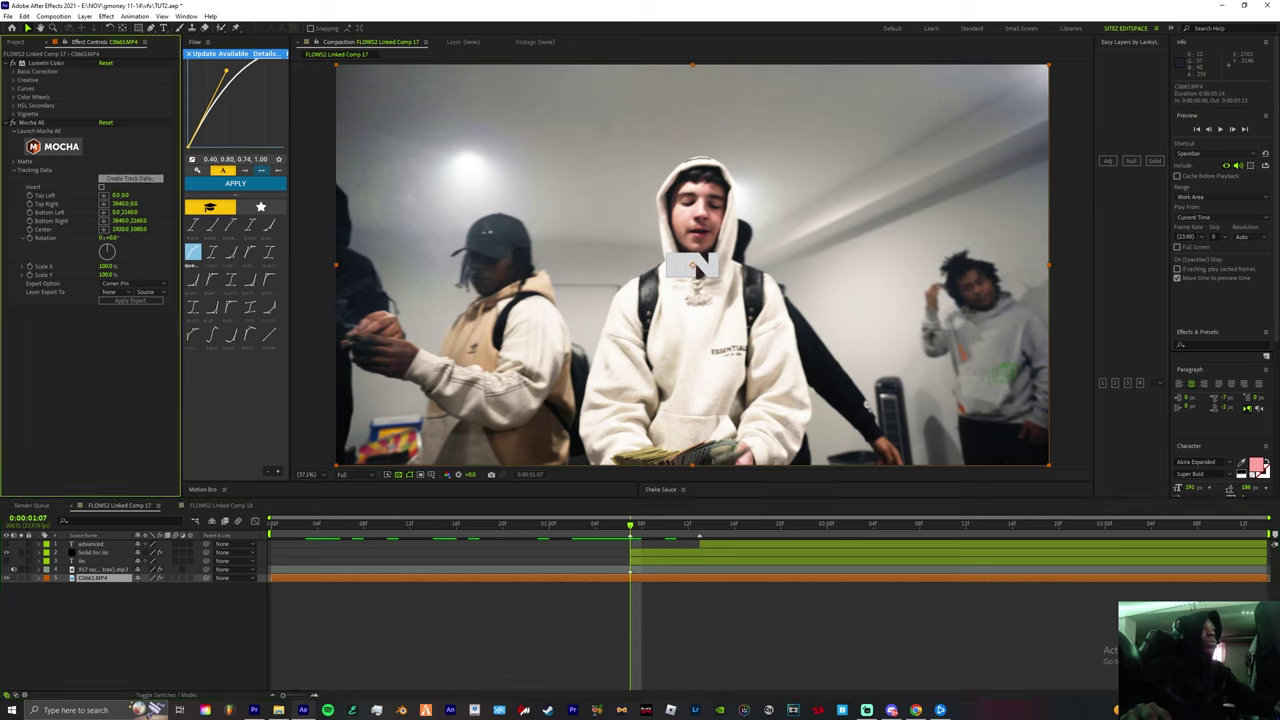
left_click(630, 328)
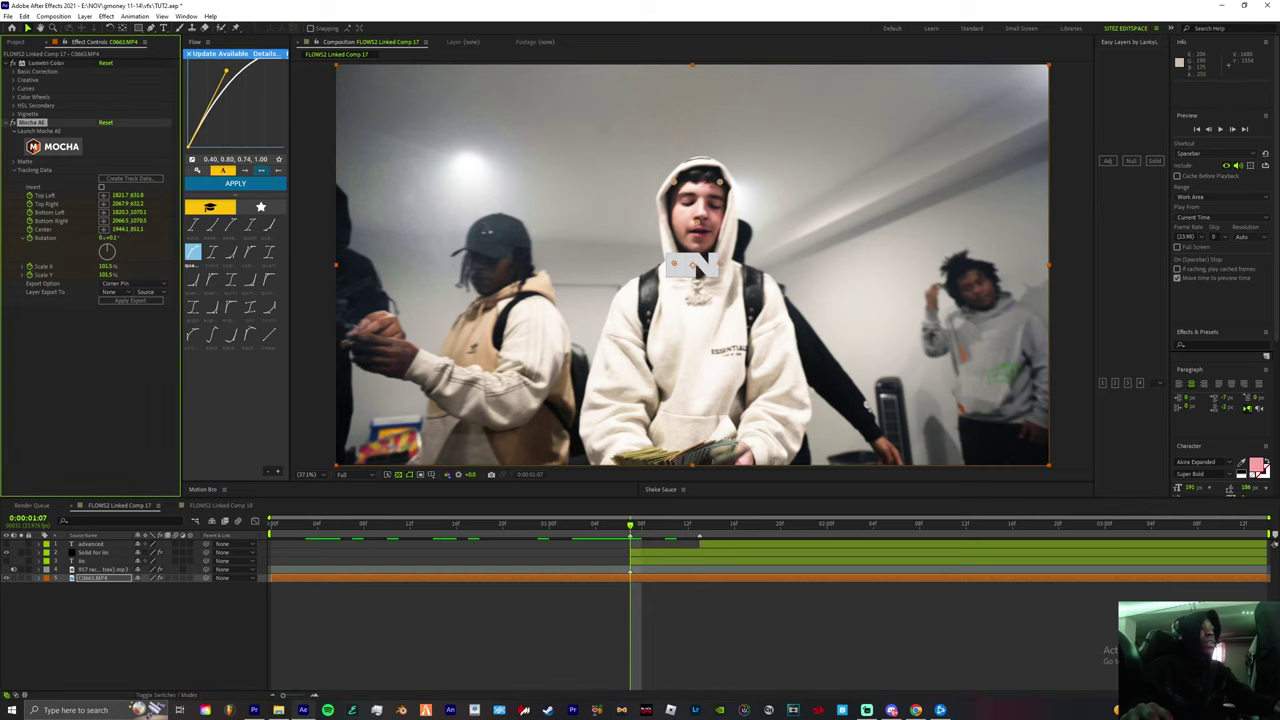
Export the Mocha track as Transform data and apply it to the "Solid for iin" layer
left_click(130, 283)
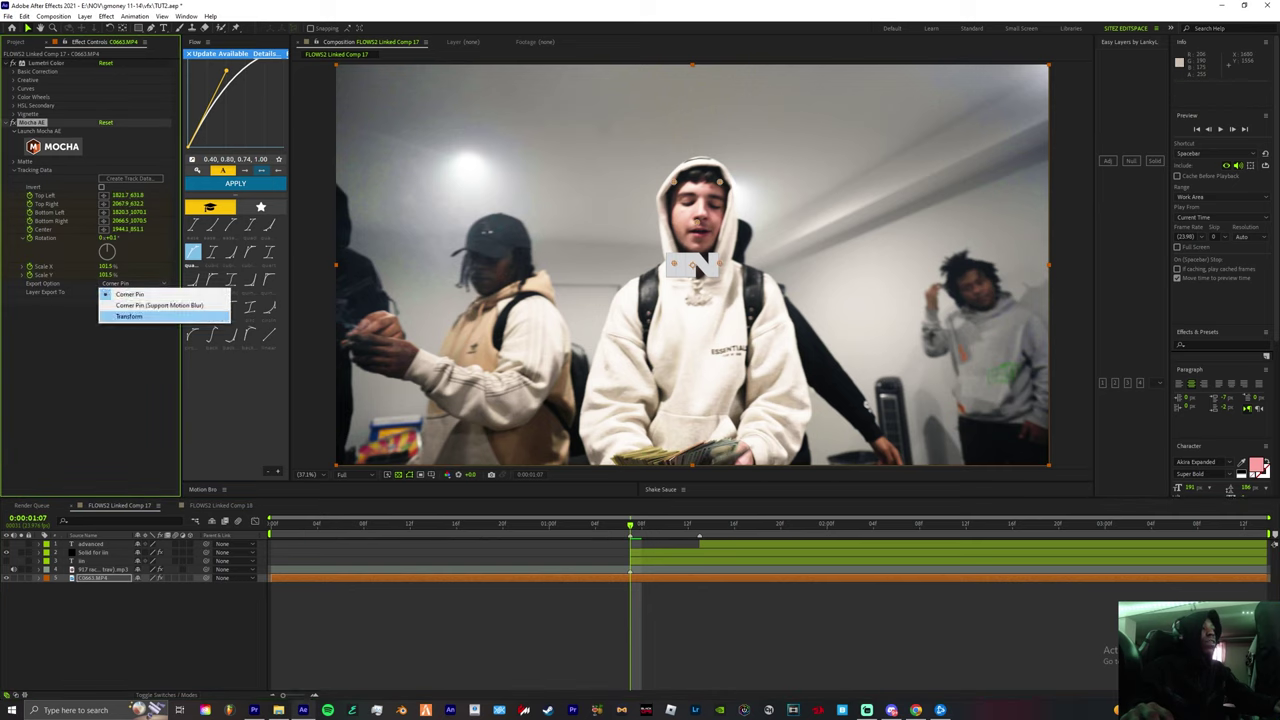
left_click(128, 316)
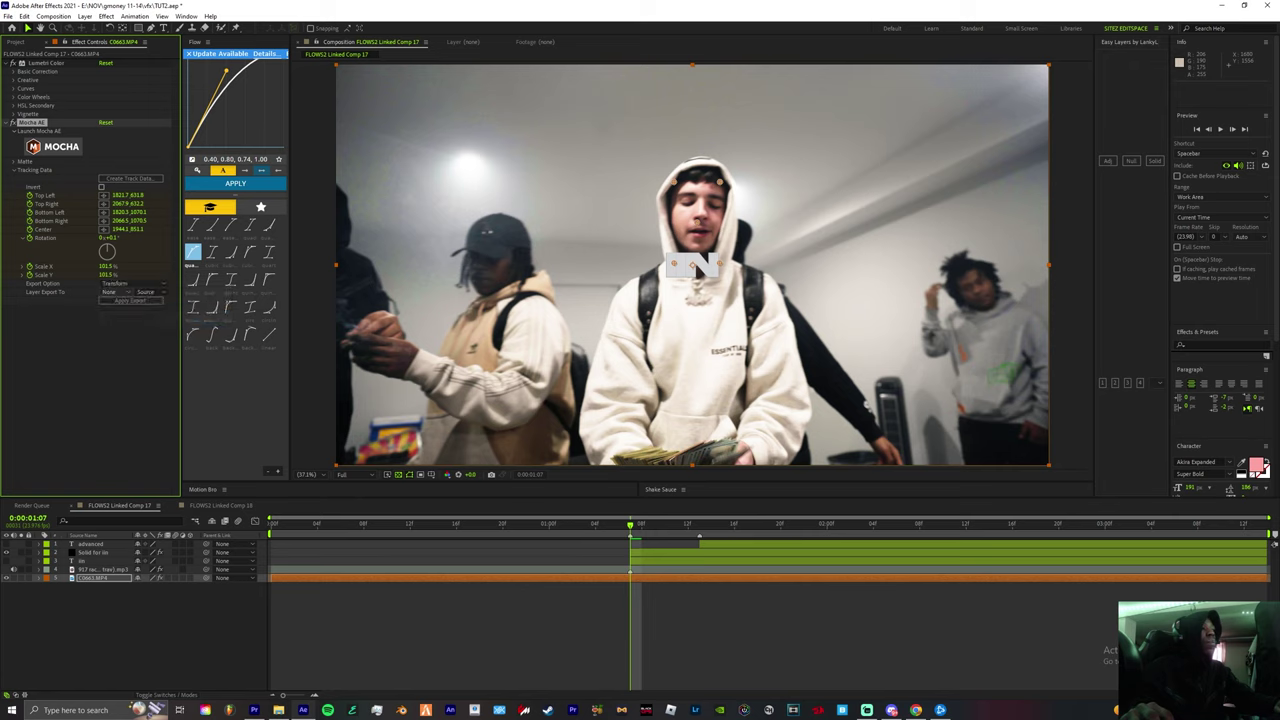
left_click(112, 291)
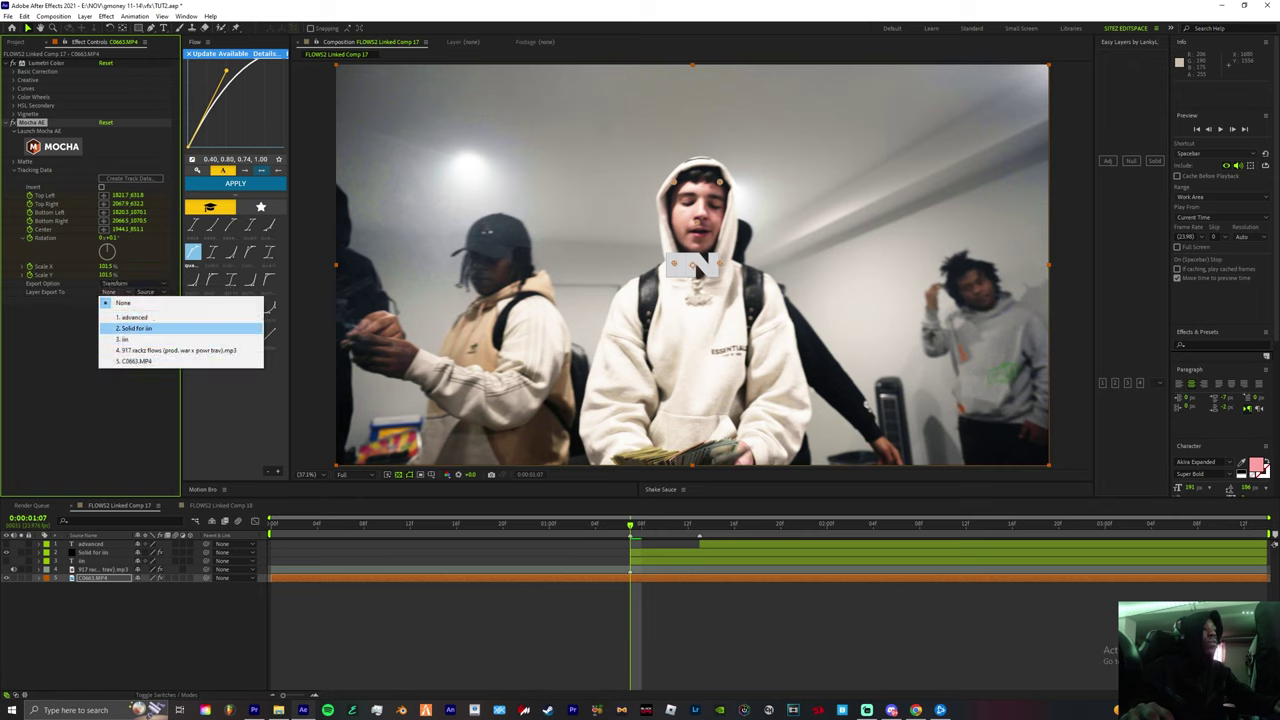
left_click(135, 328)
left_click(130, 299)
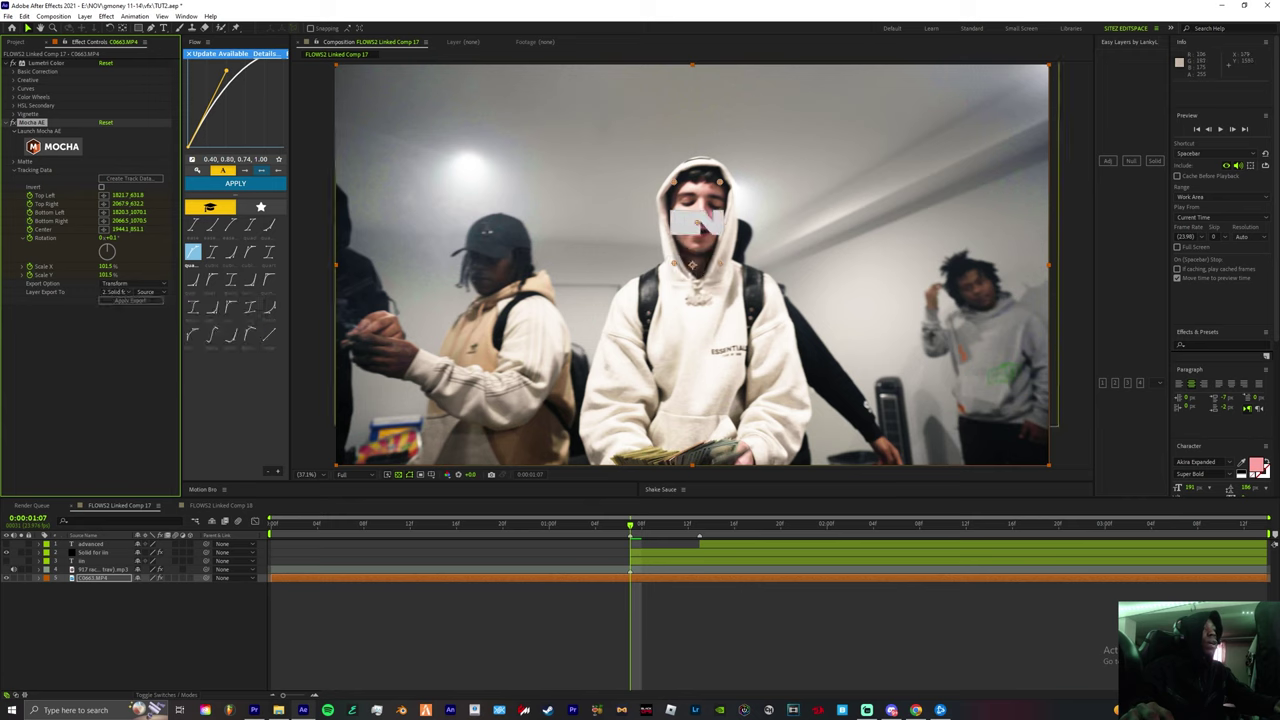
Preview the face-tracked 3D text and set the composition's preview resolution to Quarter
key("space")
key("space")
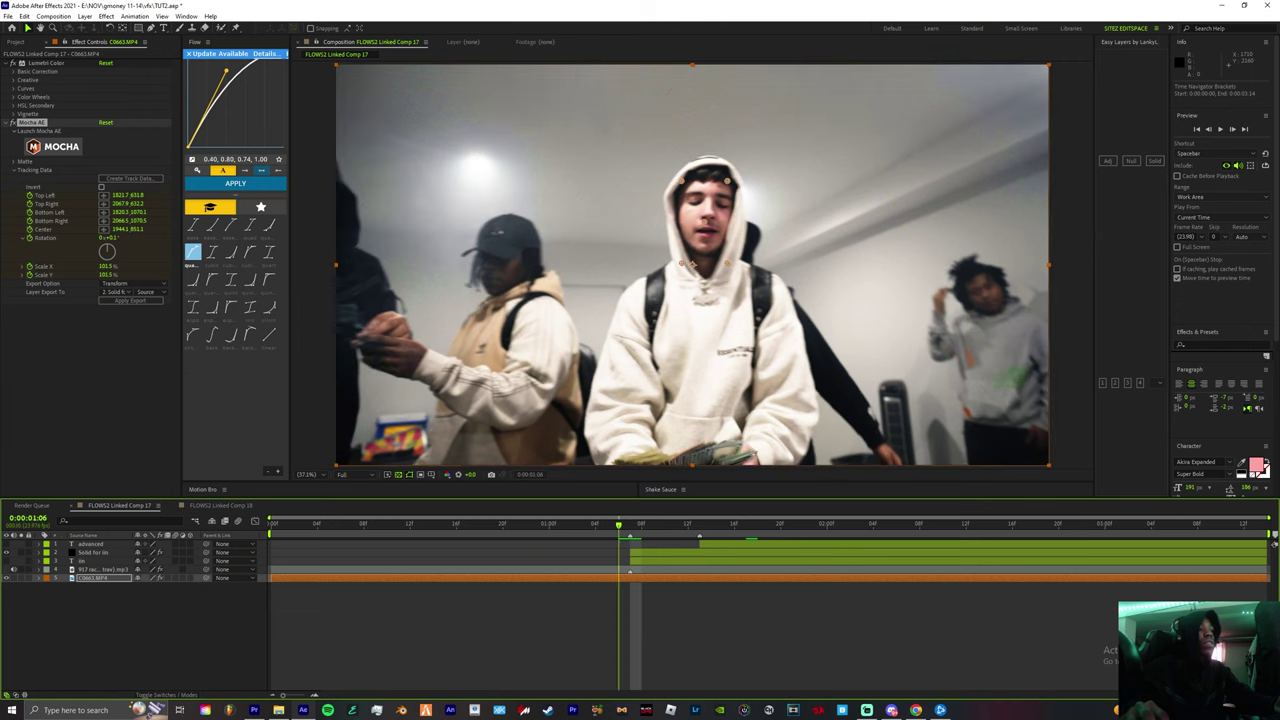
left_click(343, 474)
left_click(353, 531)
key("space")
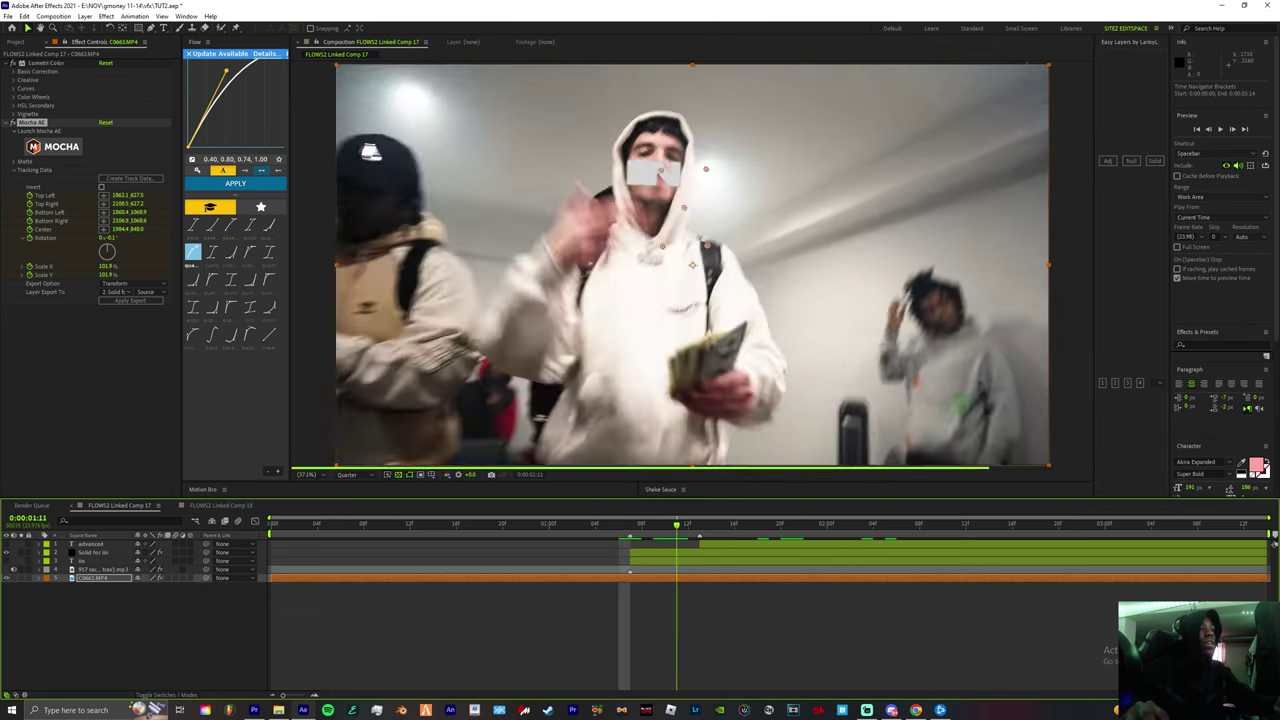
key("space")
On "Solid for iin", set Element Group 1's particle replicator Position XY to 2450, 1080 and preview the offset text
left_click(88, 561)
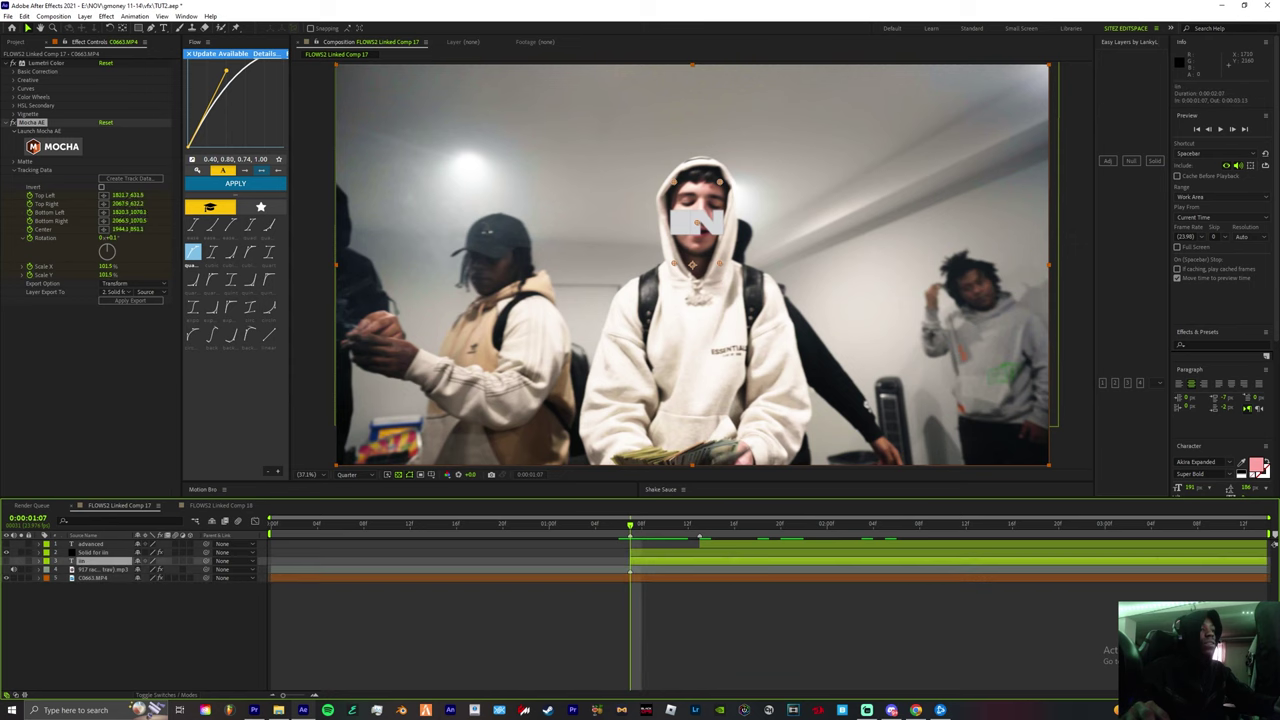
left_click(94, 552)
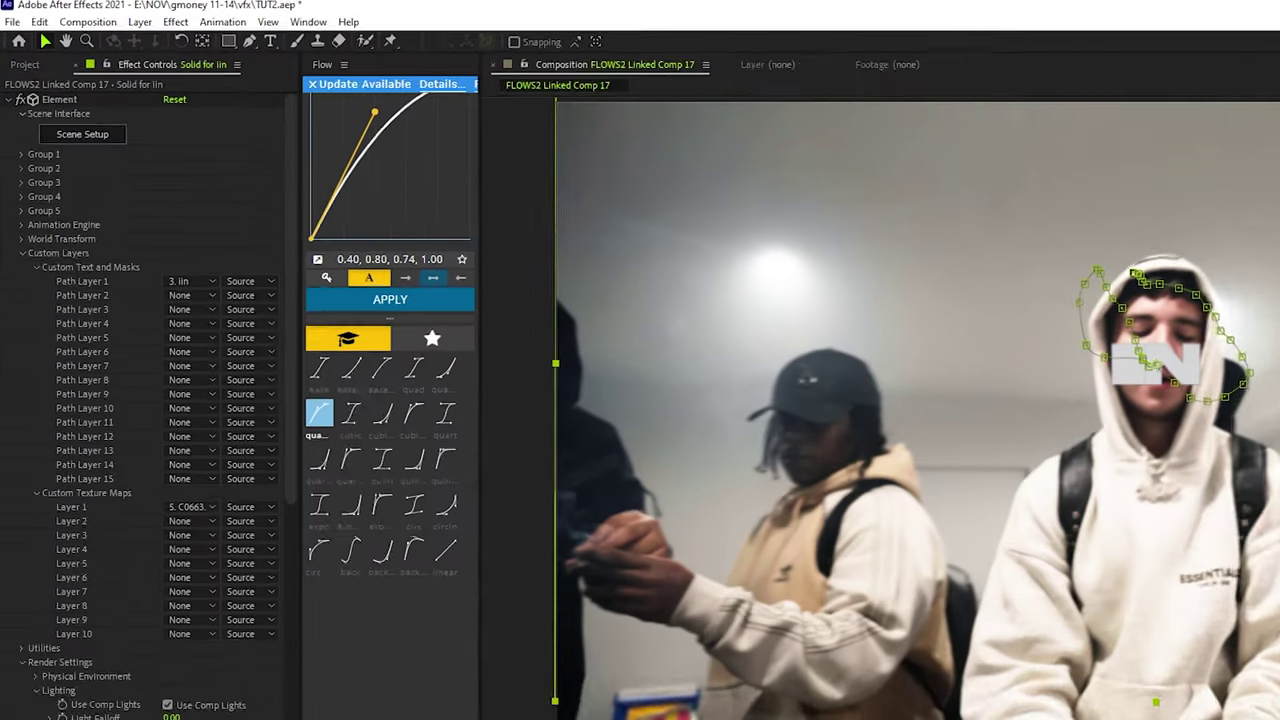
left_click(14, 96)
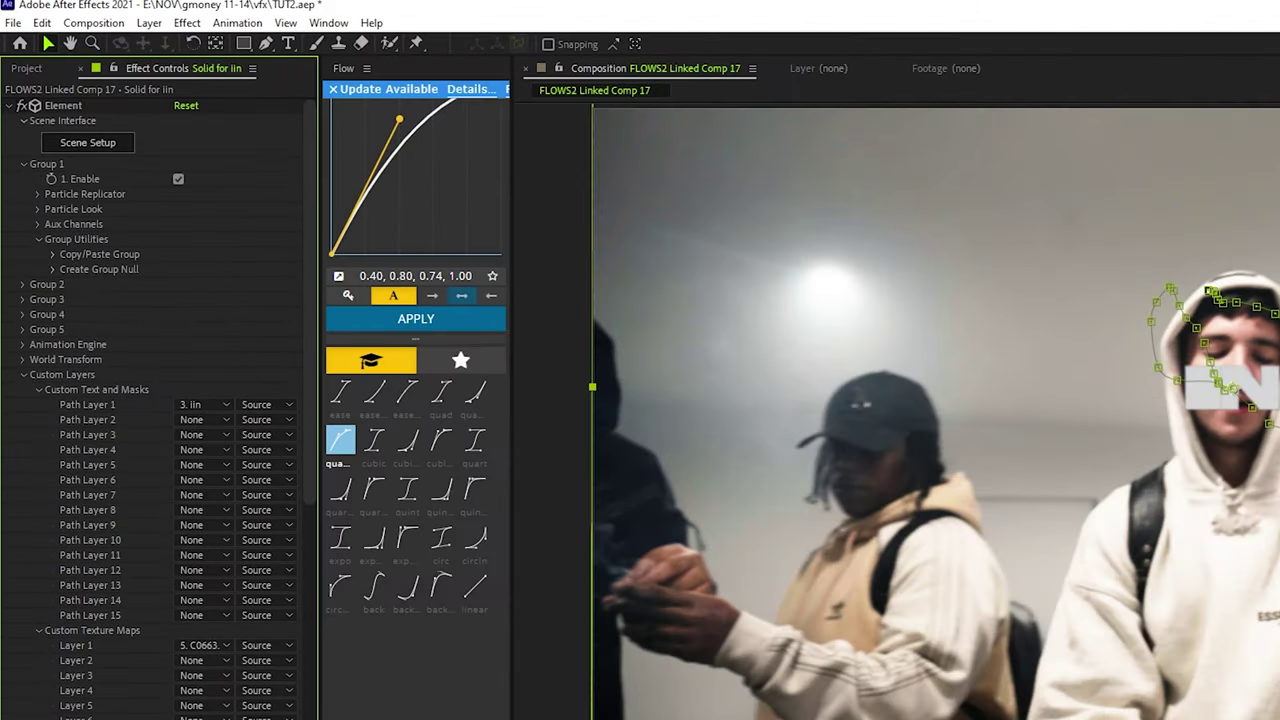
left_click(38, 194)
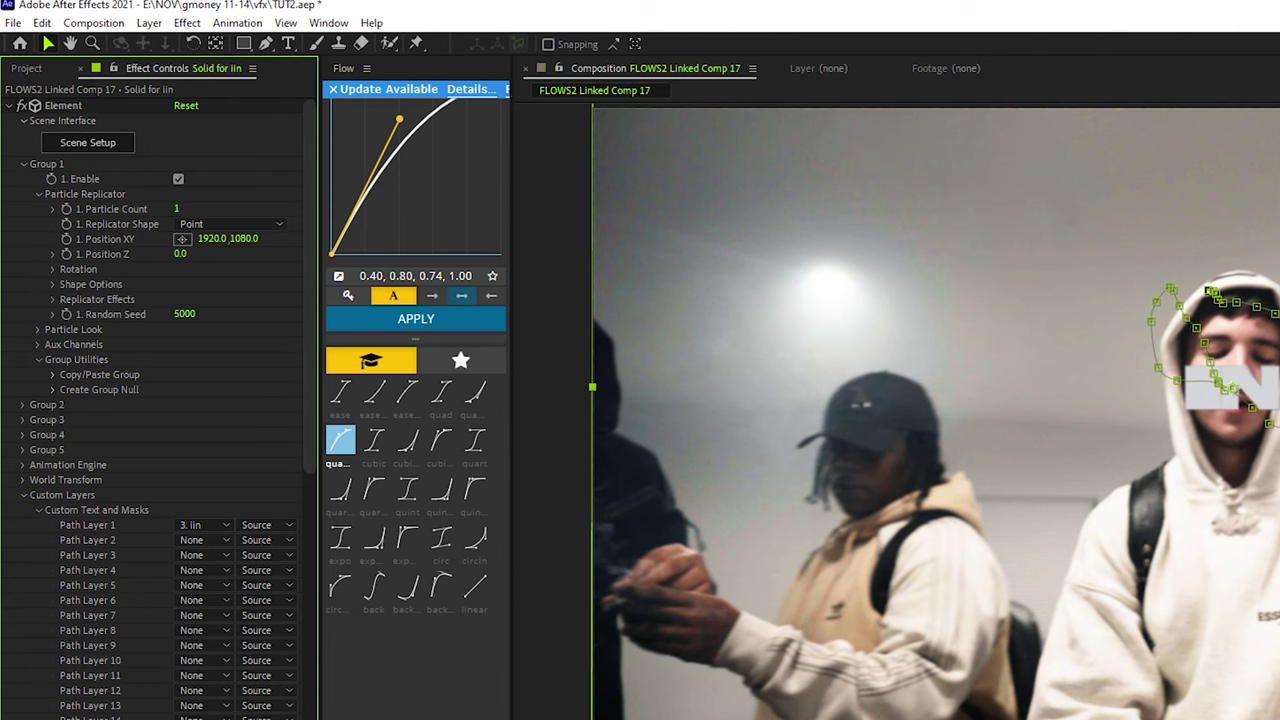
left_click_drag(212, 238, 278, 238)
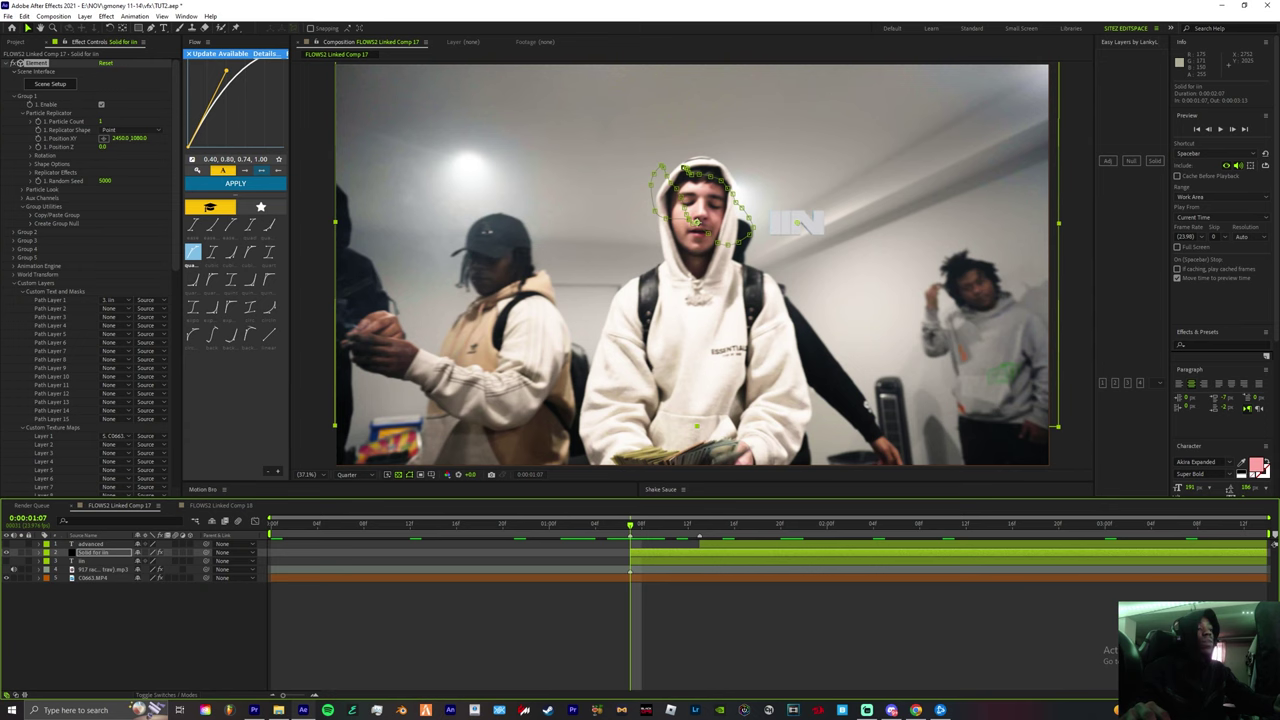
key("space")
key("space")
Enable Multi-Object in Group 1's Particle Look settings of the Element effect
scroll(90, 280, "down", 15)
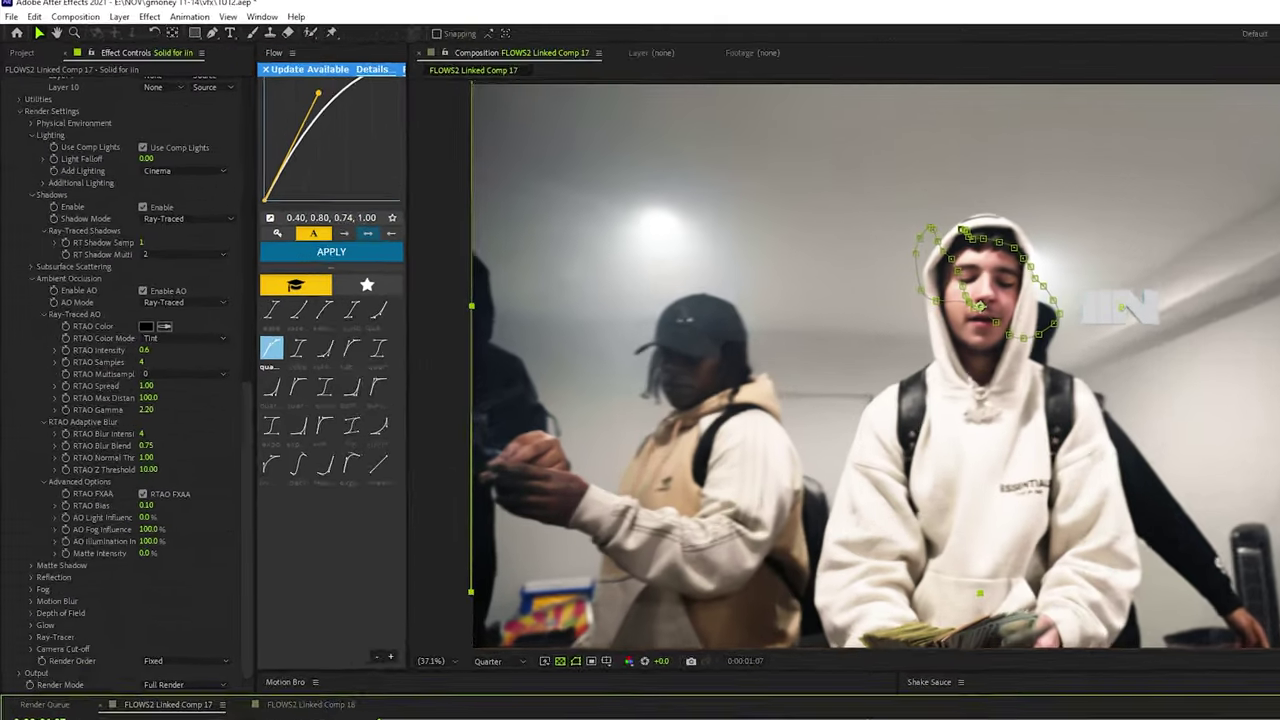
scroll(90, 280, "up", 10)
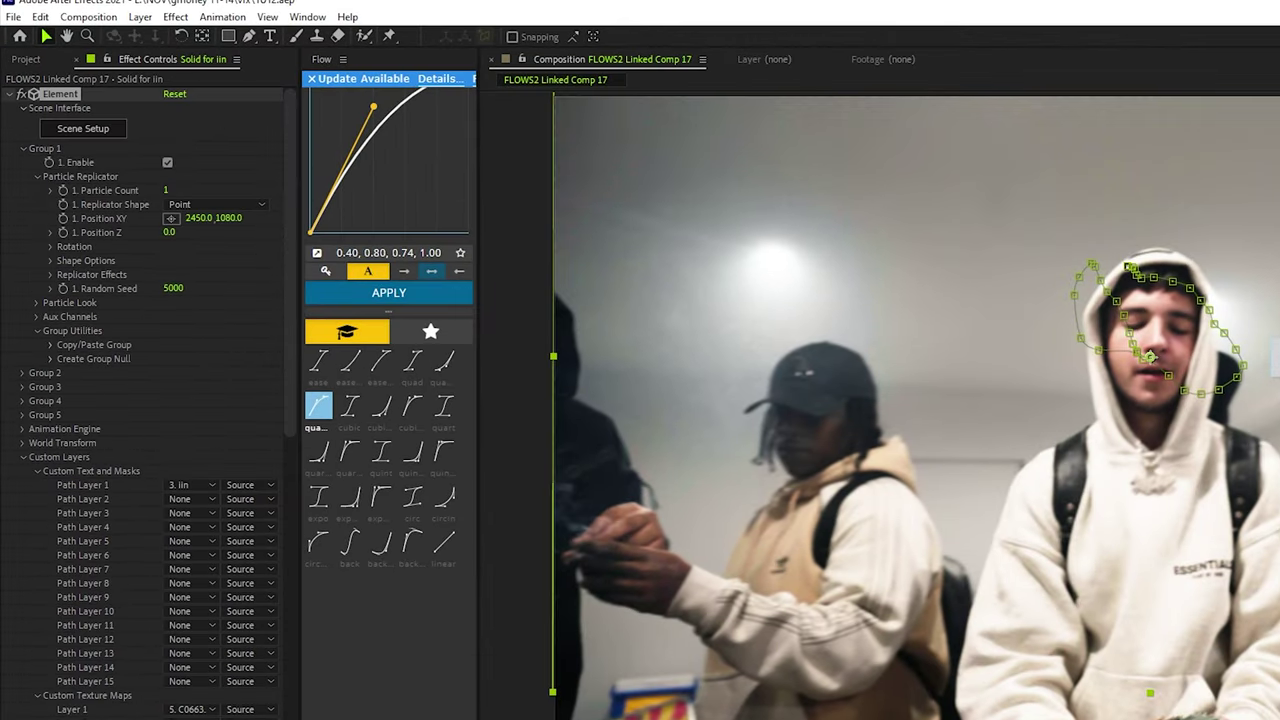
left_click(37, 303)
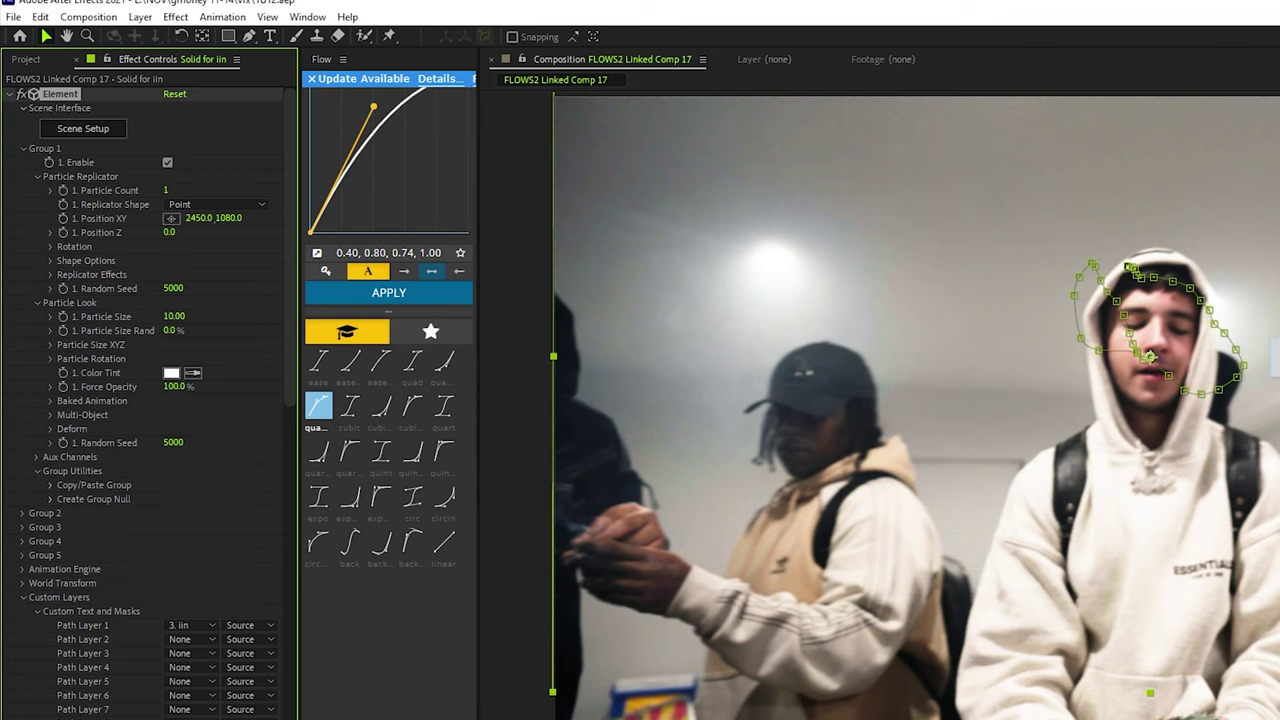
left_click(50, 415)
left_click(167, 428)
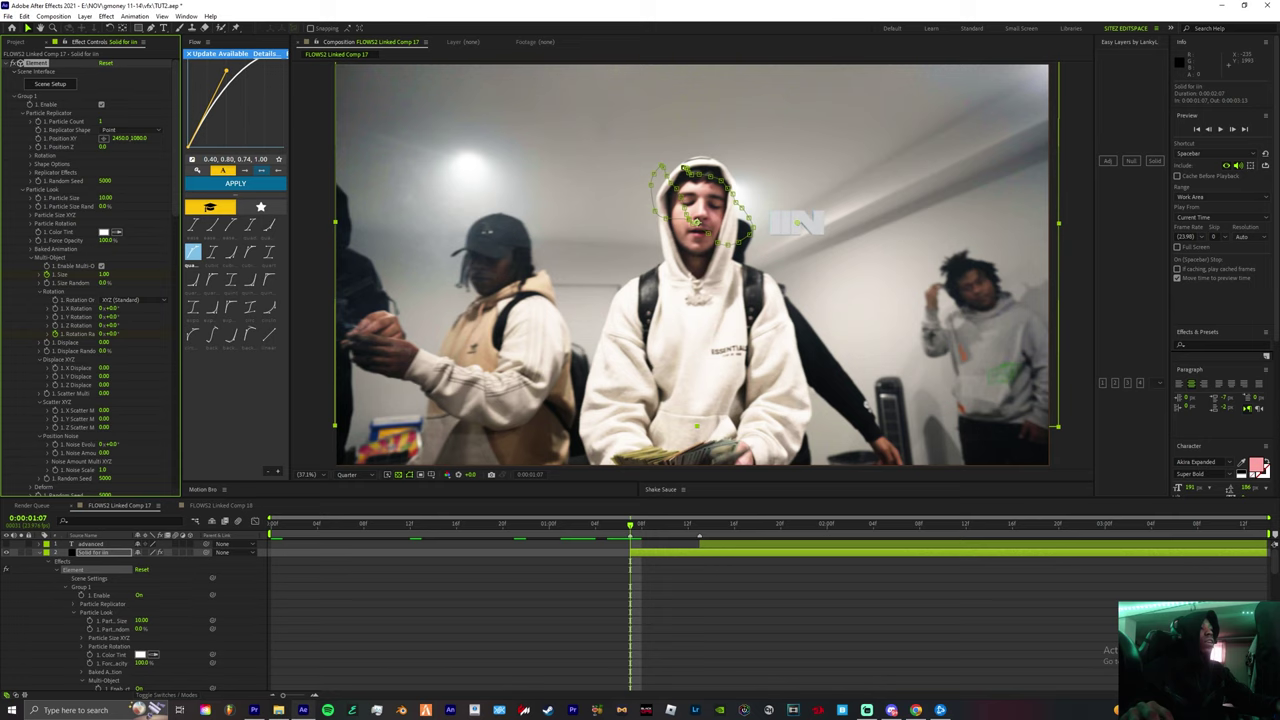
At 0:00:01:07, keyframe multi-object Size at 0, Rotation Random at -1x-146° and Y Displace at 6.67, and preview the animation
left_click(55, 368)
left_click(104, 274)
type("0")
key("Return")
left_click_drag(112, 334, 2, 334)
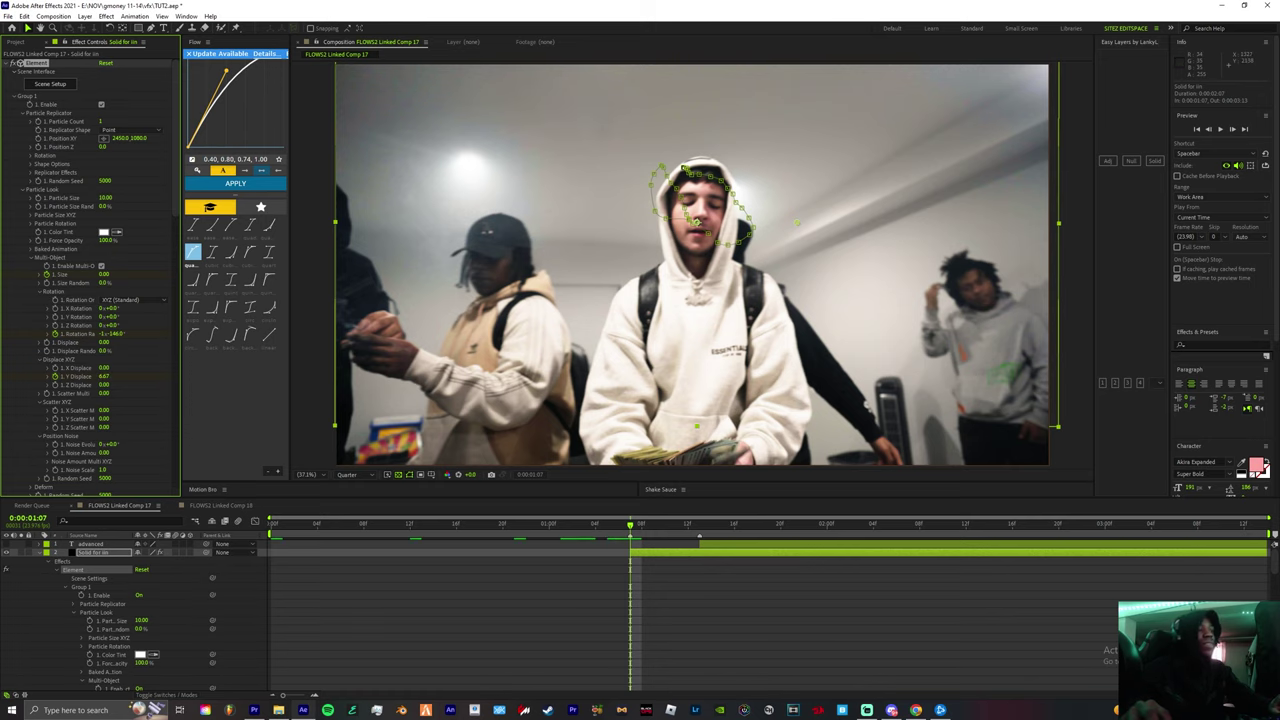
key("space")
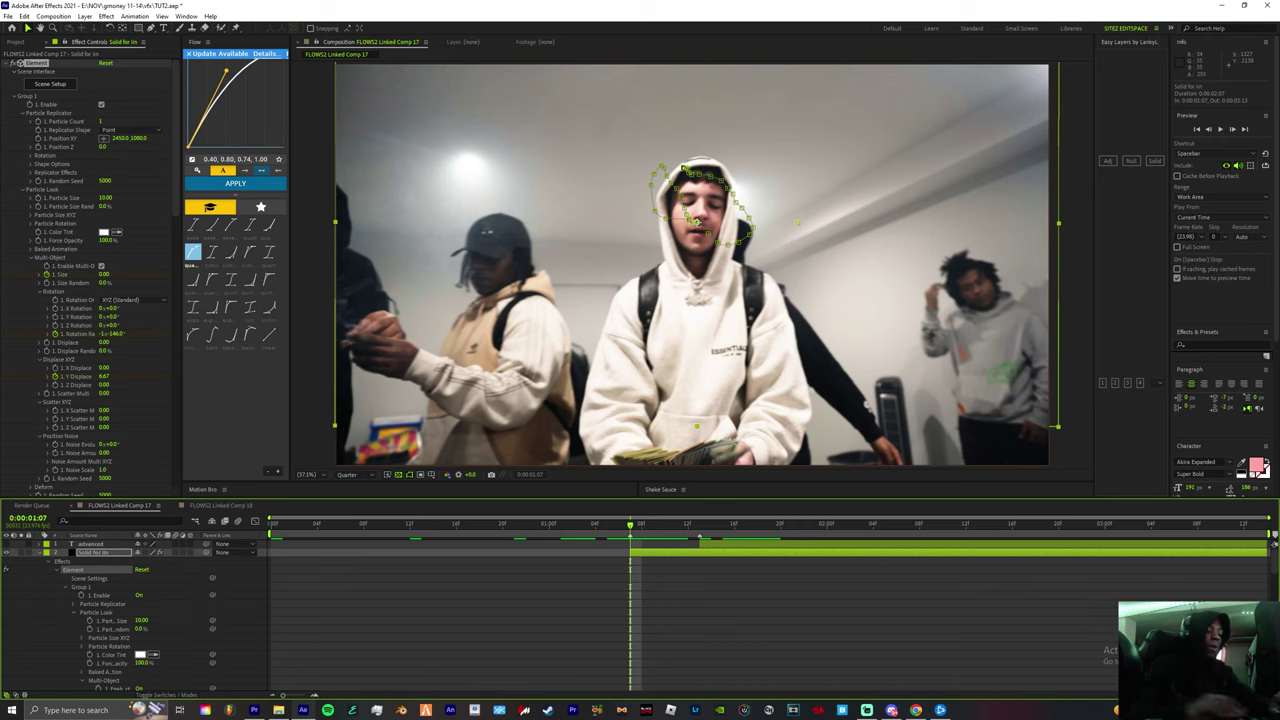
key("space")
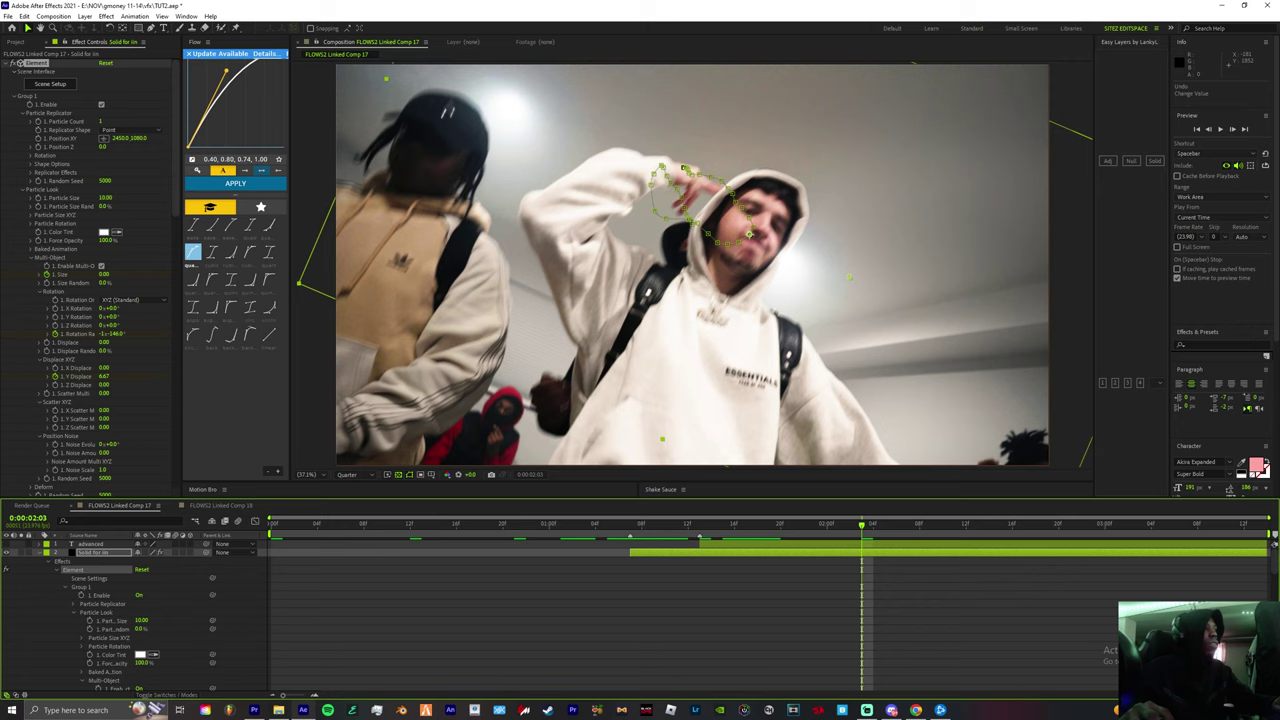
At 0:00:02:03, reset the multi-object Size to 1.00, Rotation Random to 0° and Y Displace to 0.00
right_click(70, 273)
left_click(100, 371)
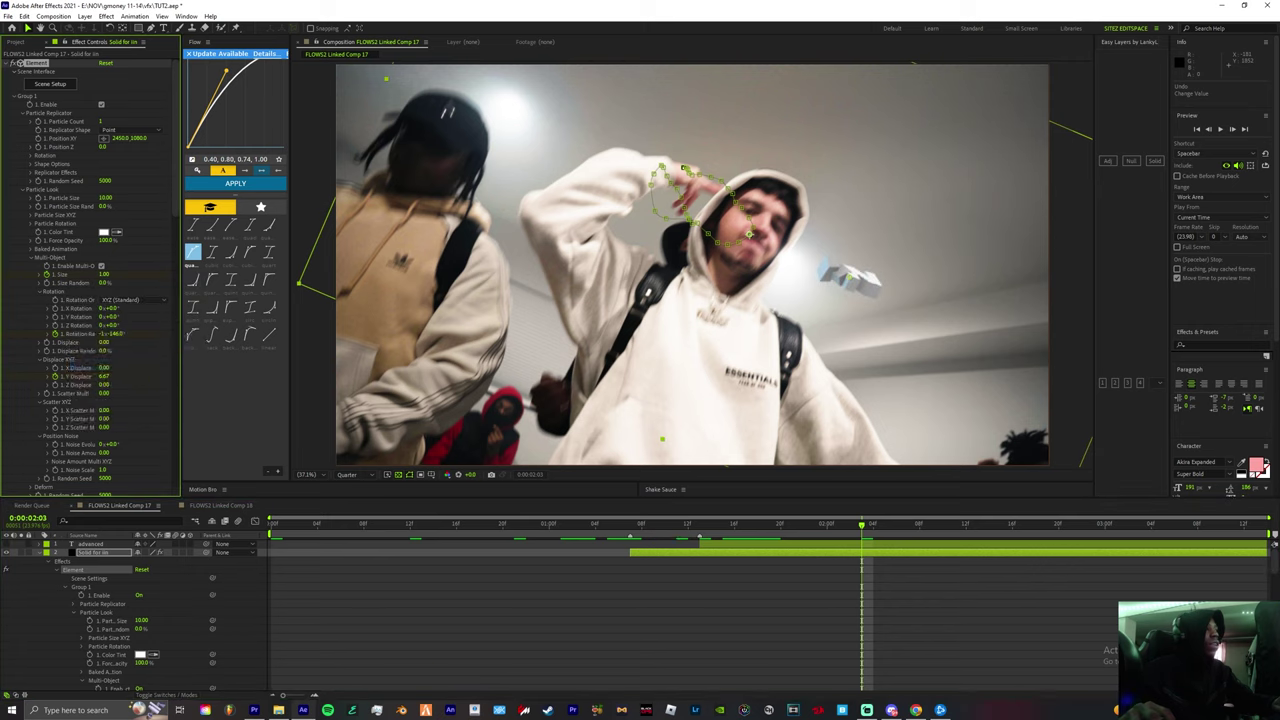
right_click(72, 335)
left_click(95, 425)
right_click(72, 376)
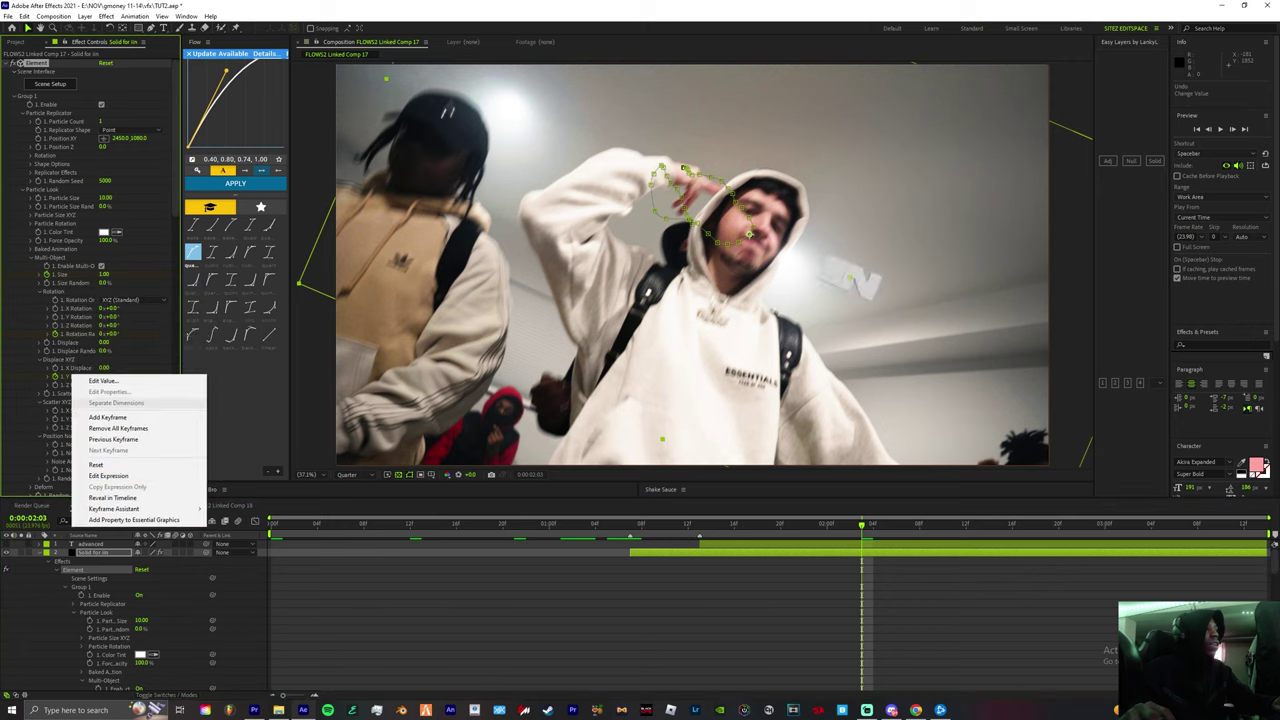
left_click(96, 465)
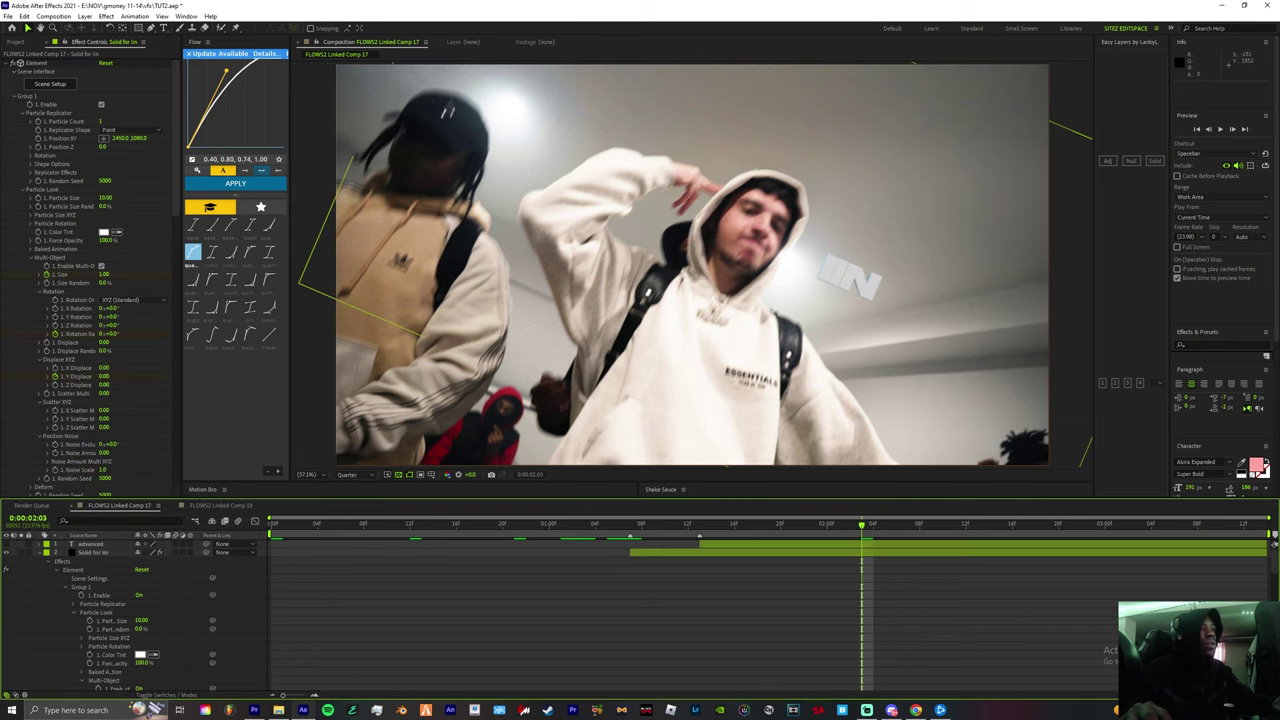
Reveal the keyframes on "Solid for iin" and enable the layer's motion blur, checking the text animation across its duration
left_click(94, 553)
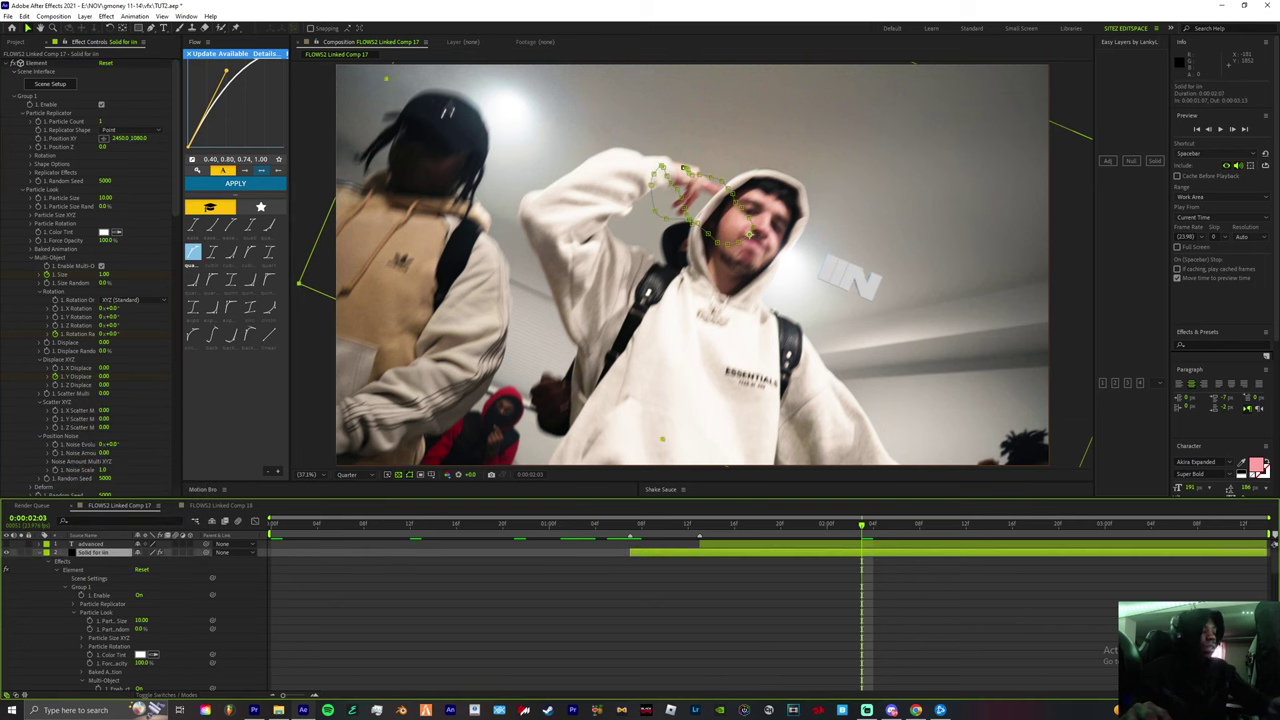
key("u")
left_click_drag(878, 563, 591, 591)
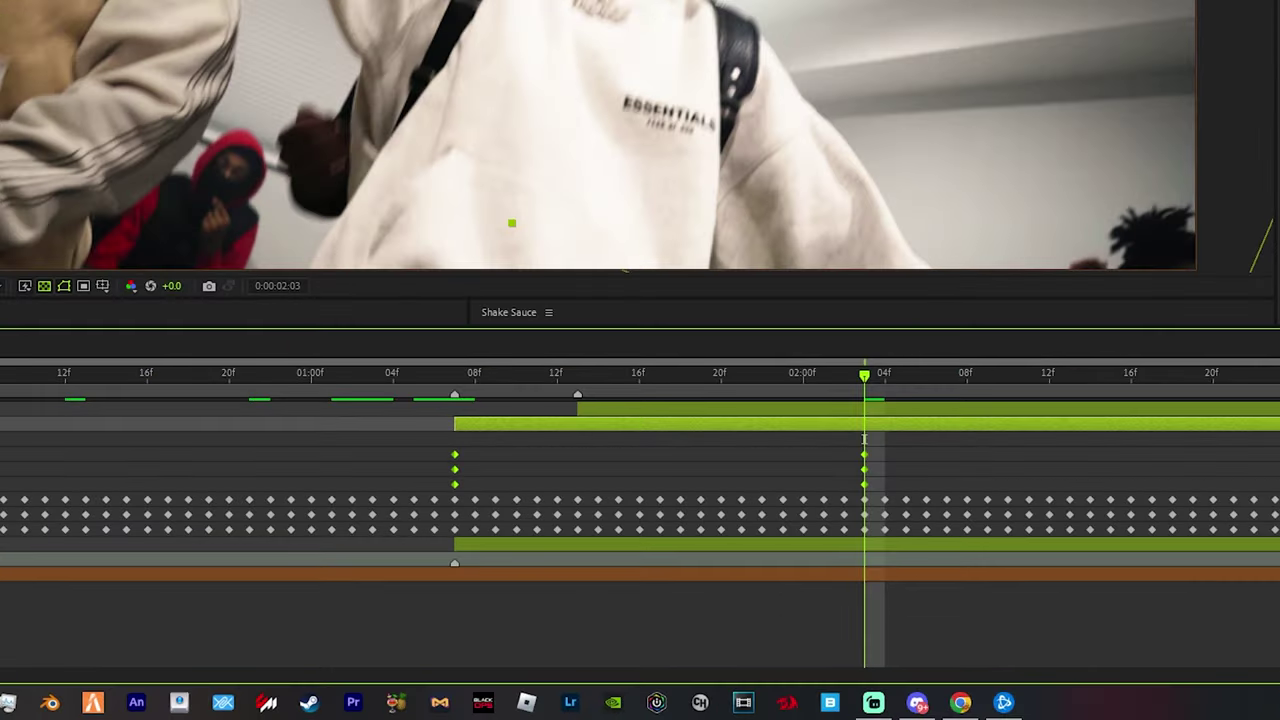
left_click_drag(536, 375, 803, 375)
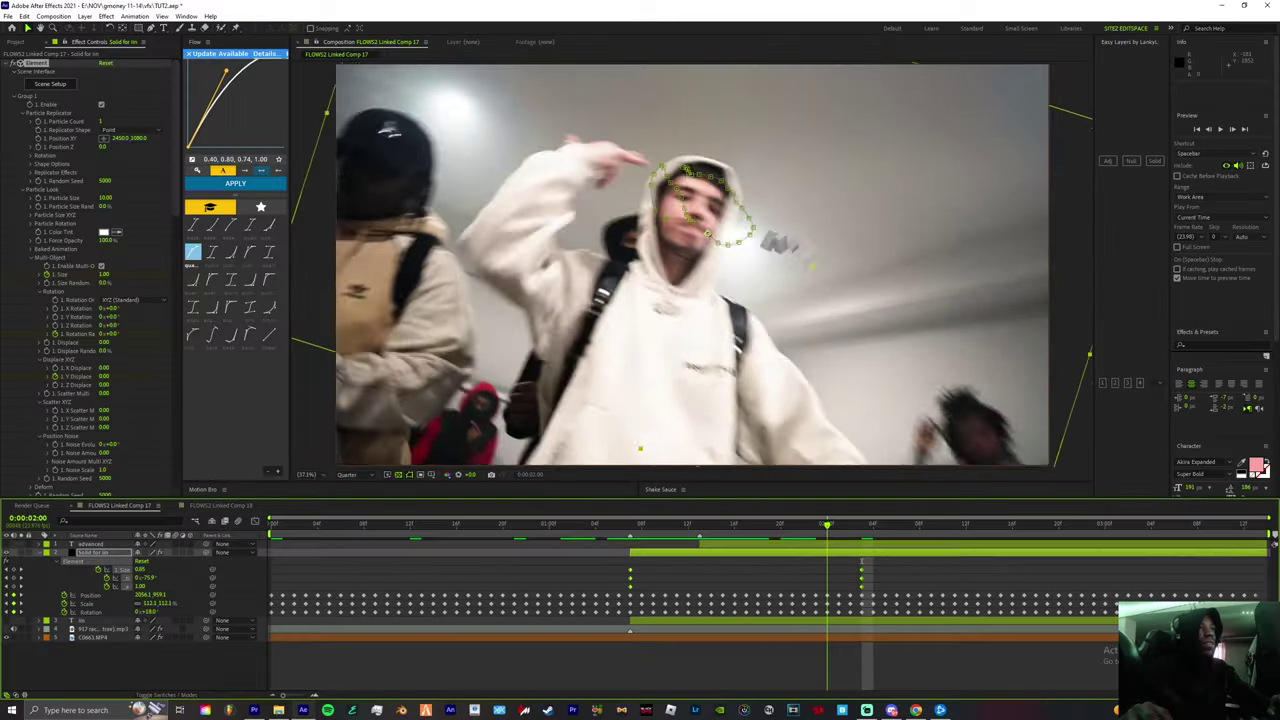
left_click_drag(827, 525, 641, 525)
left_click_drag(632, 525, 850, 525)
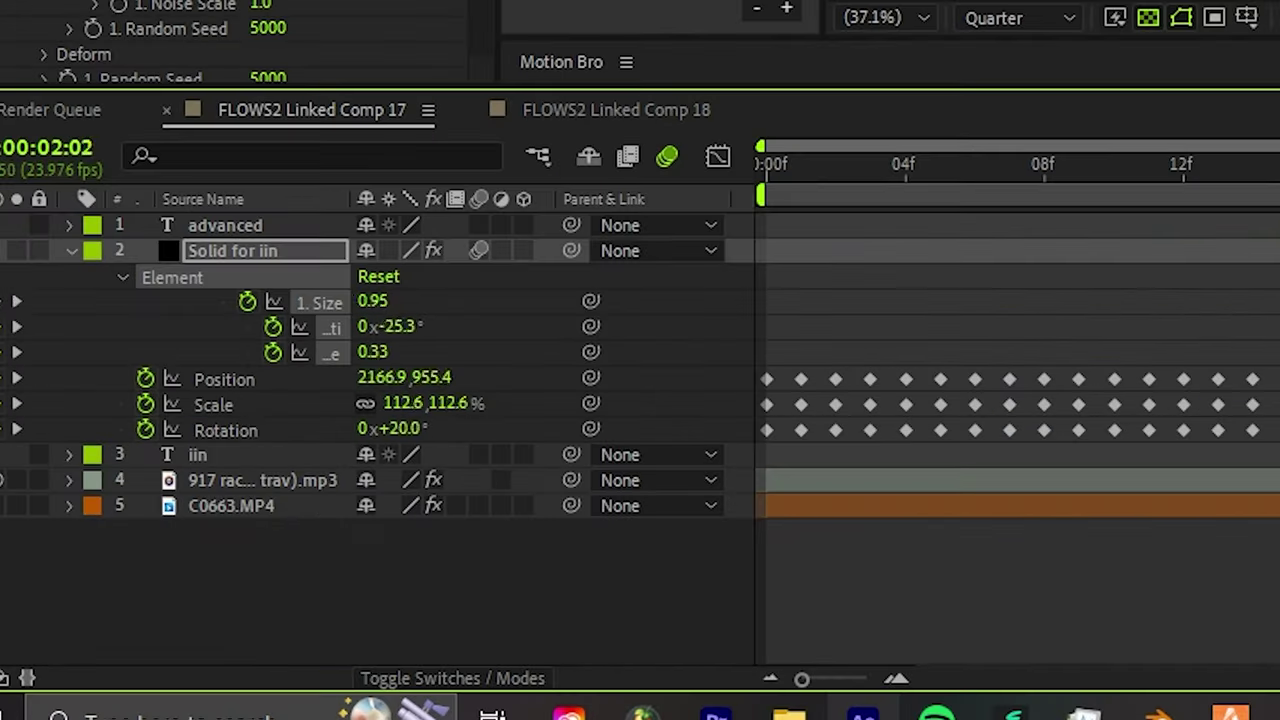
Move the ending Size, Rotation Random and Y Displace keyframes to 0:00:01:14 and preview the faster intro
left_click_drag(1260, 165, 1200, 165)
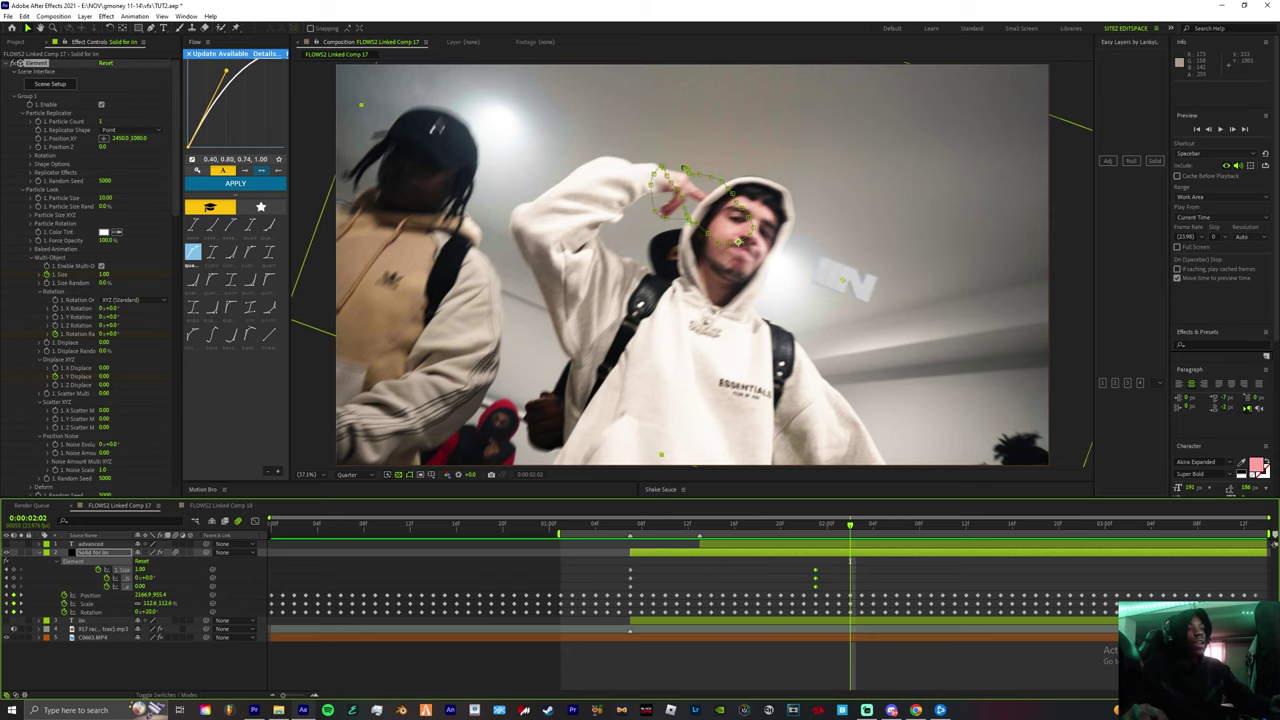
left_click_drag(815, 586, 711, 586)
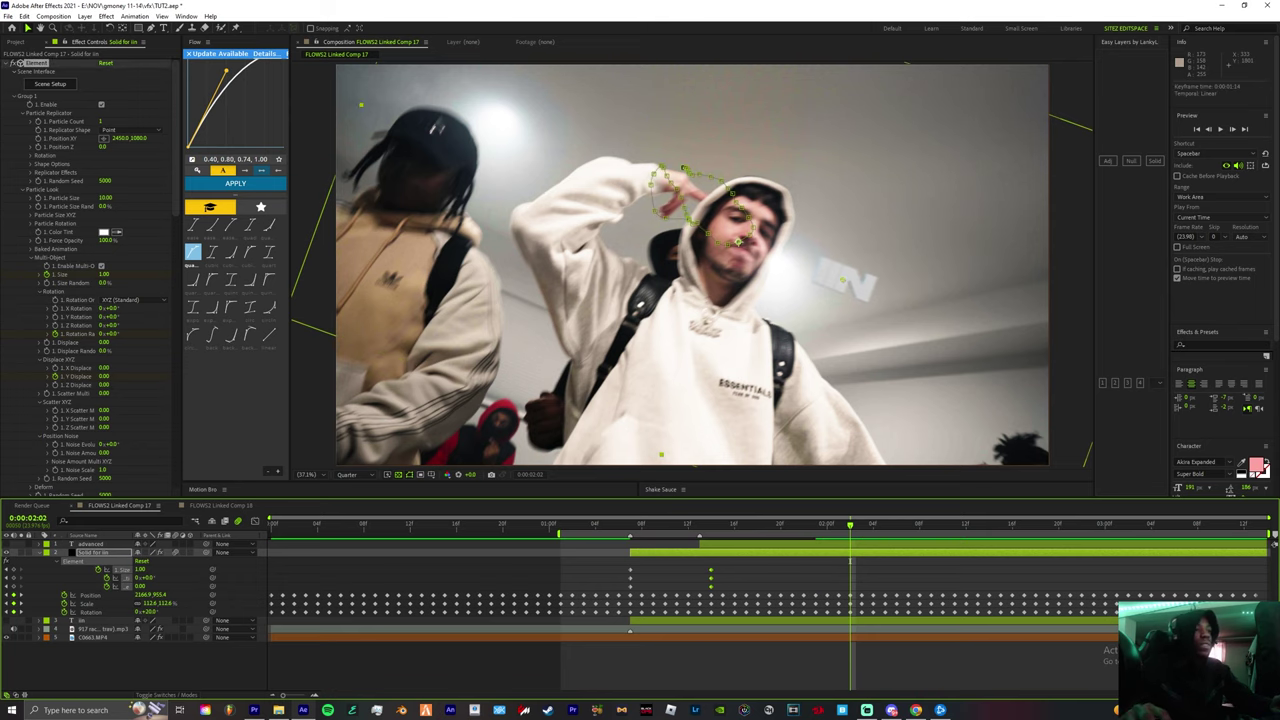
key("space")
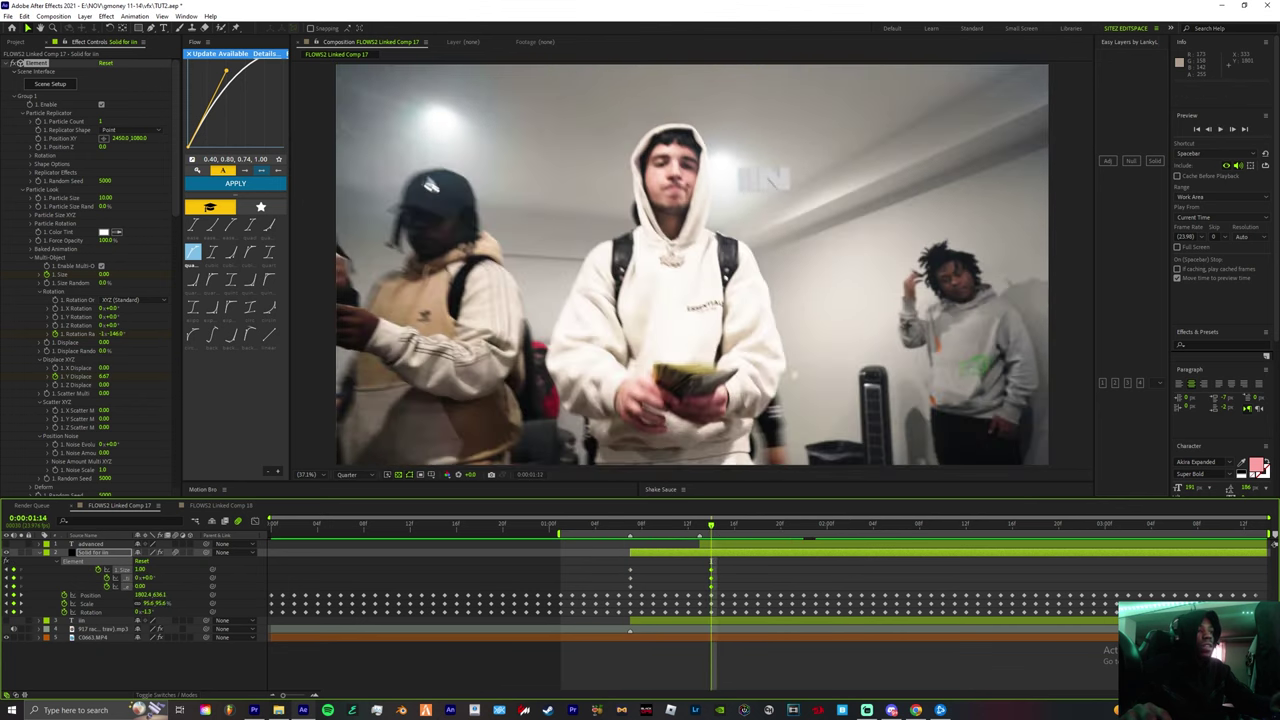
key("space")
left_click_drag(711, 525, 607, 525)
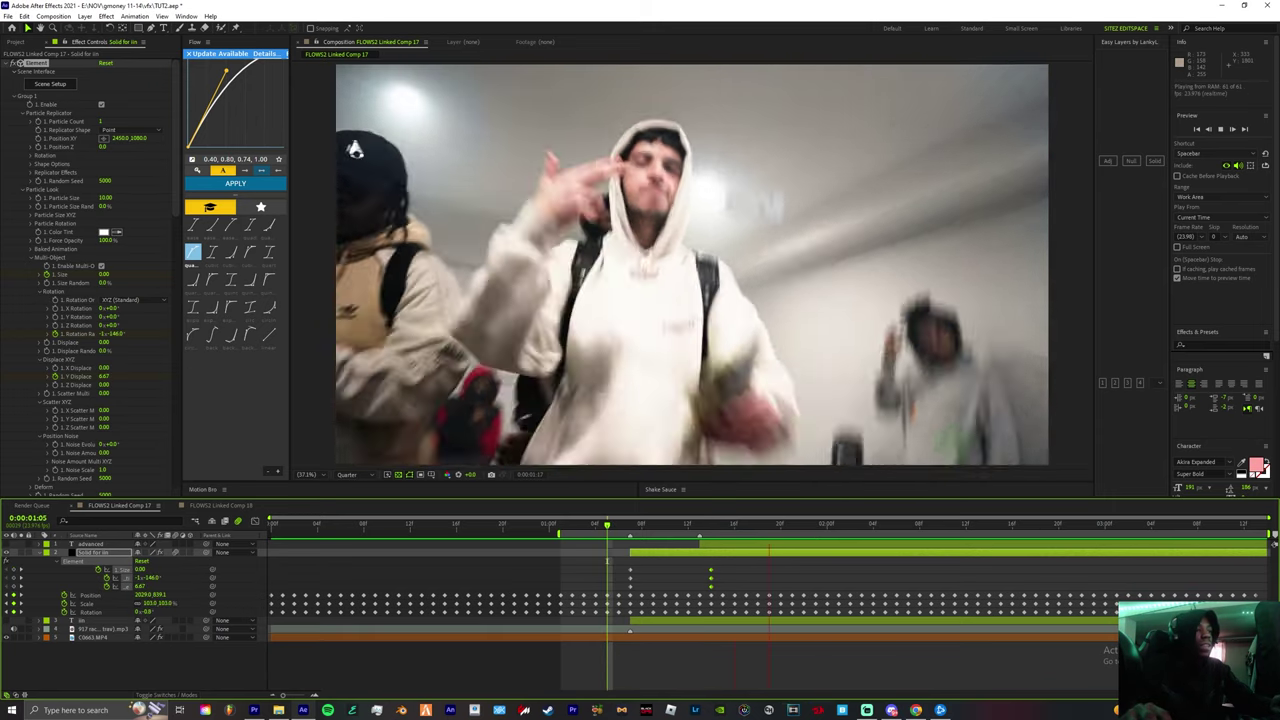
key("space")
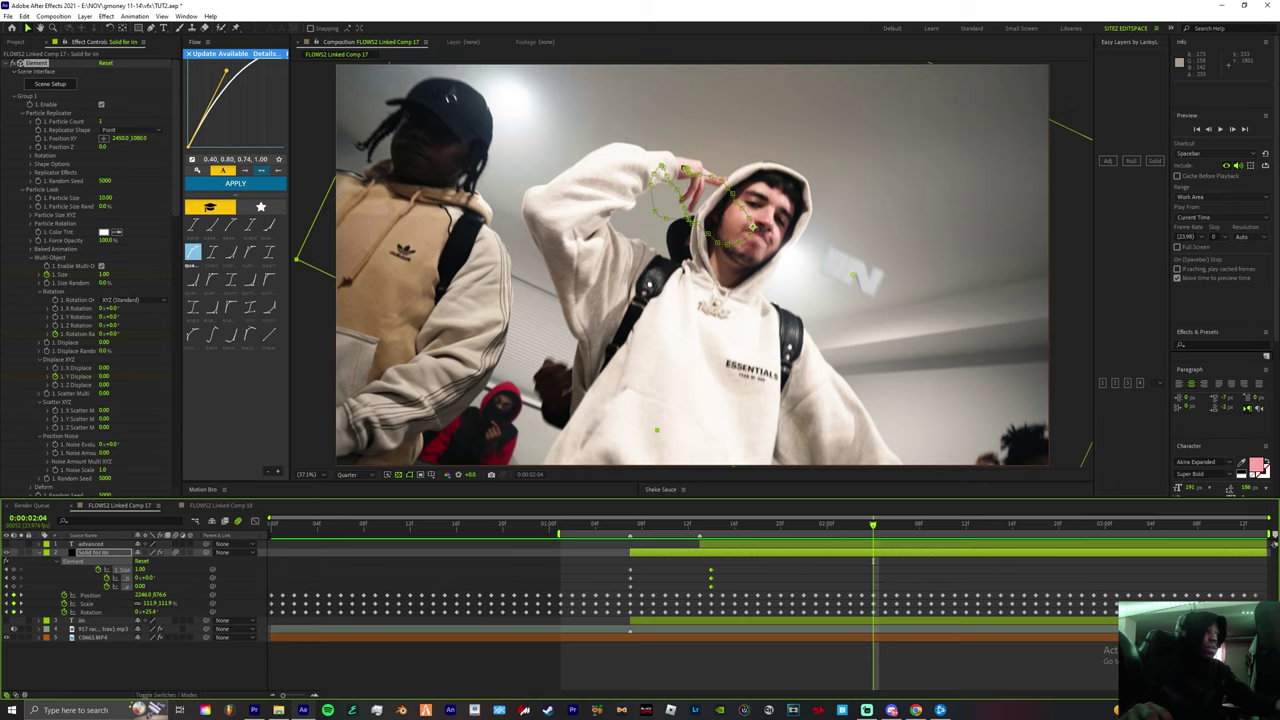
At 0:00:02:04, add holding keyframes for multi-object Size, Rotation Random and Y Displace at their current values
left_click(14, 570)
key("space")
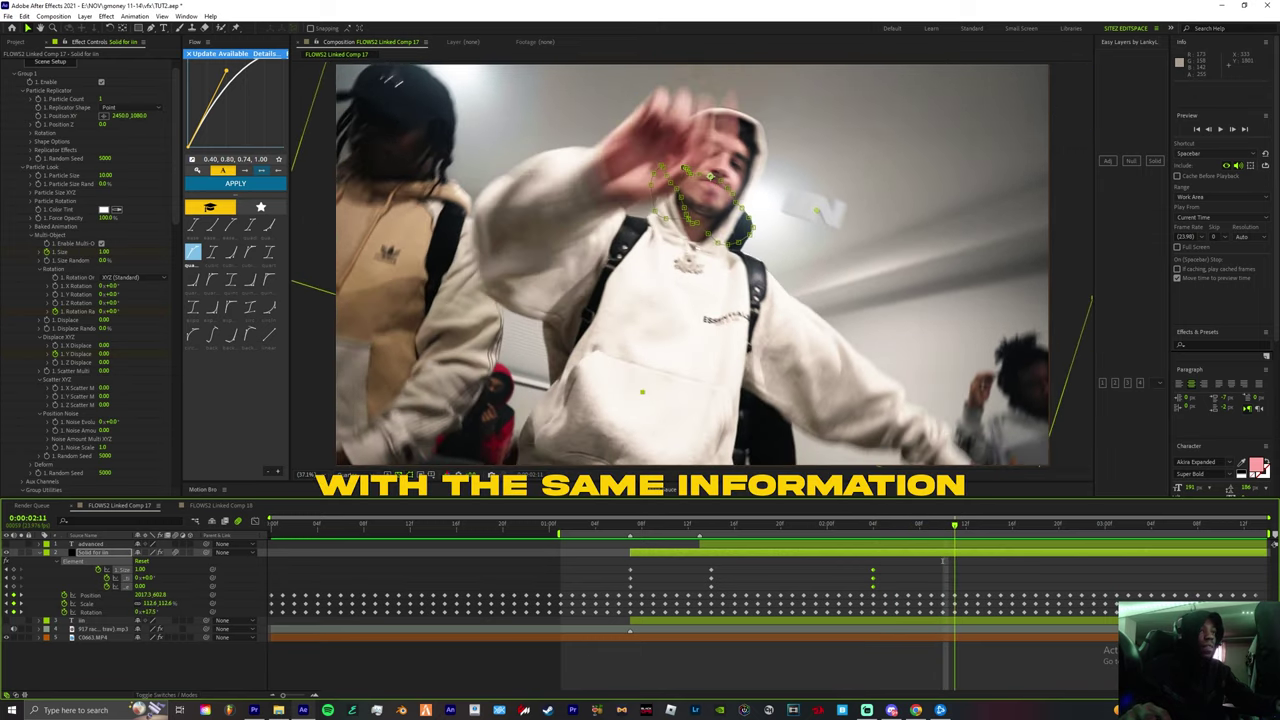
key("space")
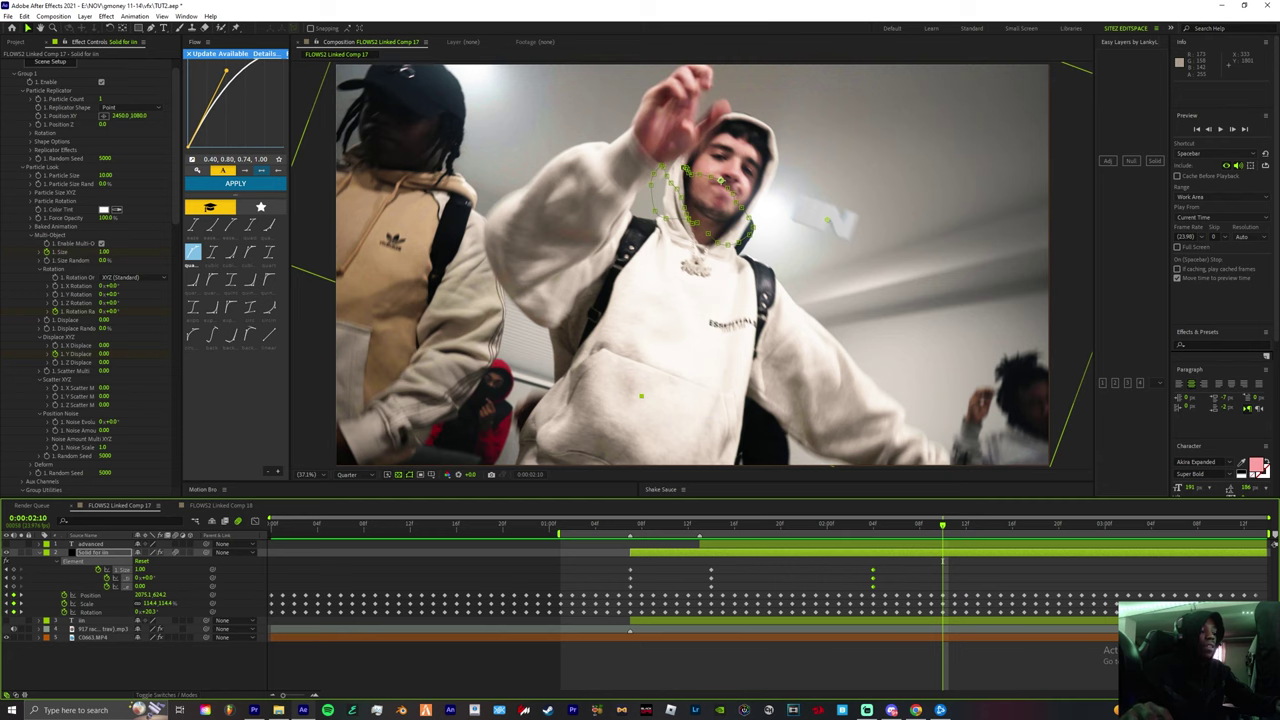
At 0:00:02:10, set multi-object Size to 0, Rotation Random to 1x+100° and Y Displace to 1.78
left_click(140, 570)
type("0")
key("Return")
left_click_drag(148, 578, 198, 578)
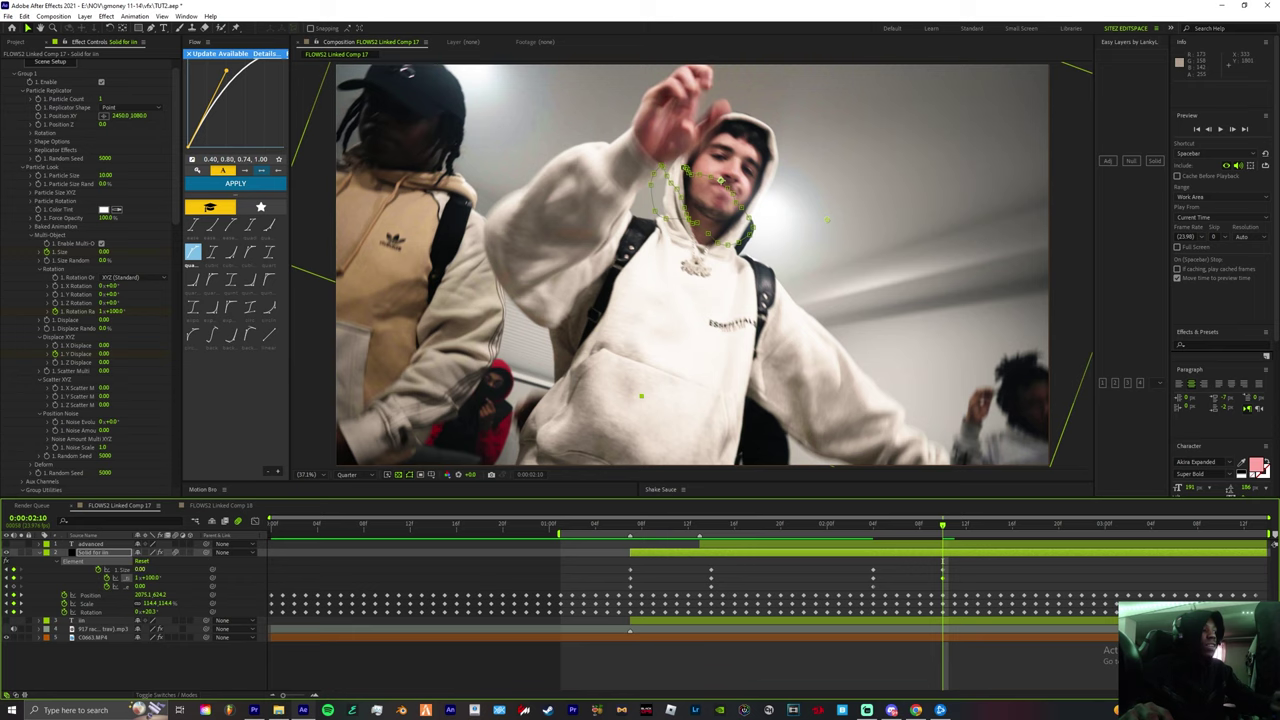
left_click_drag(140, 587, 158, 587)
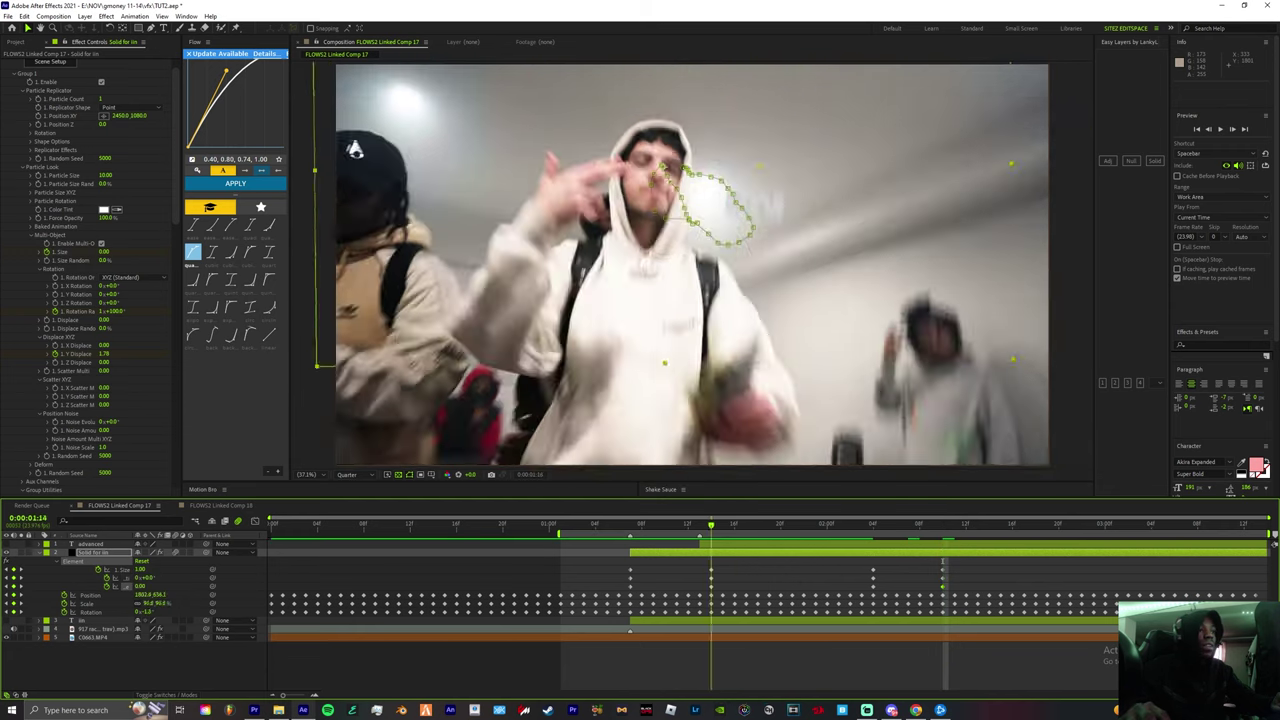
Shift the outro keyframes on "Solid for iin" earlier, to 0:00:01:22 and 0:00:02:04, and preview the timing
left_click_drag(711, 525, 572, 525)
key("space")
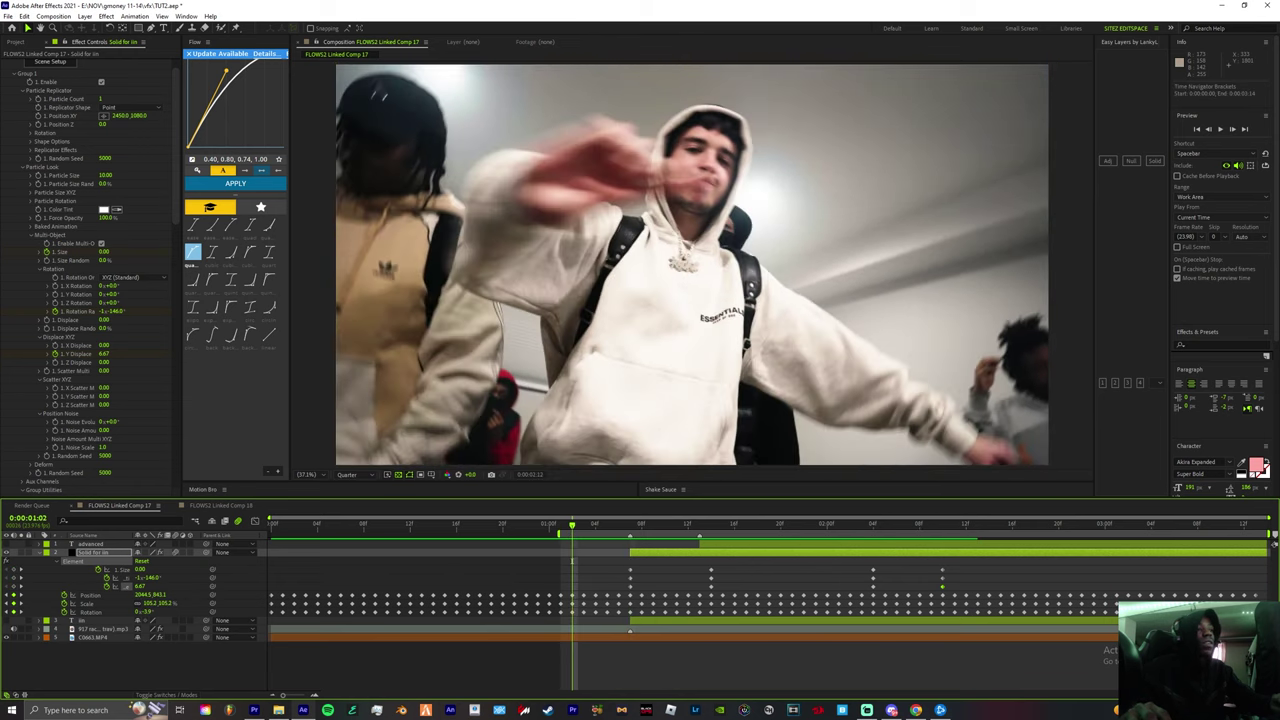
key("j")
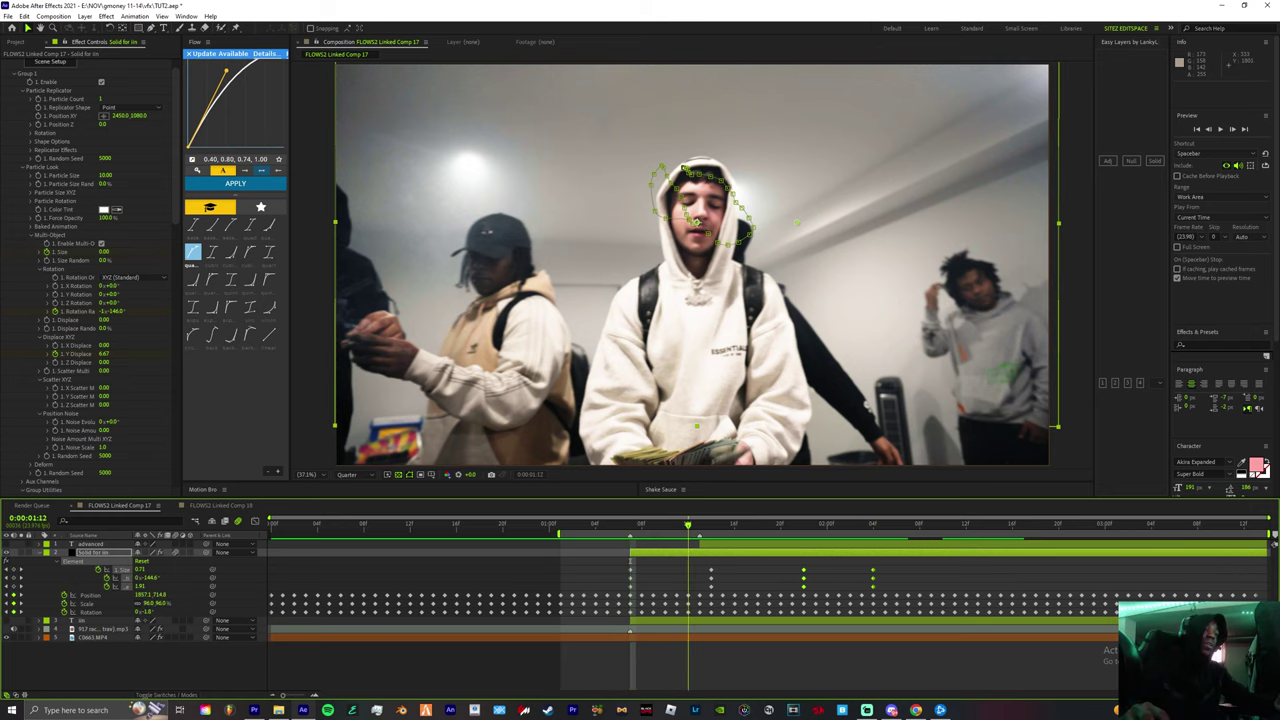
key("space")
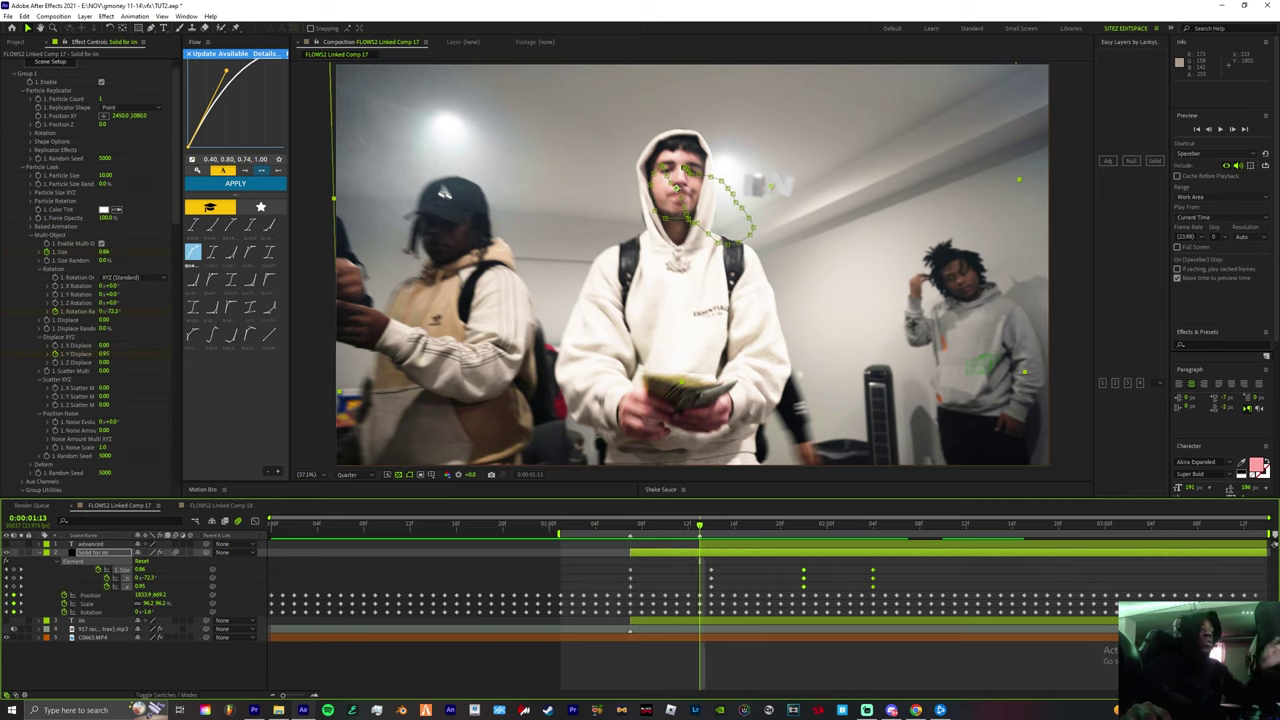
Create a solid named "Solid for advanced" above the "advanced" text layer, starting at 0:00:01:13
left_click(92, 544)
left_click(94, 552)
key("Return")
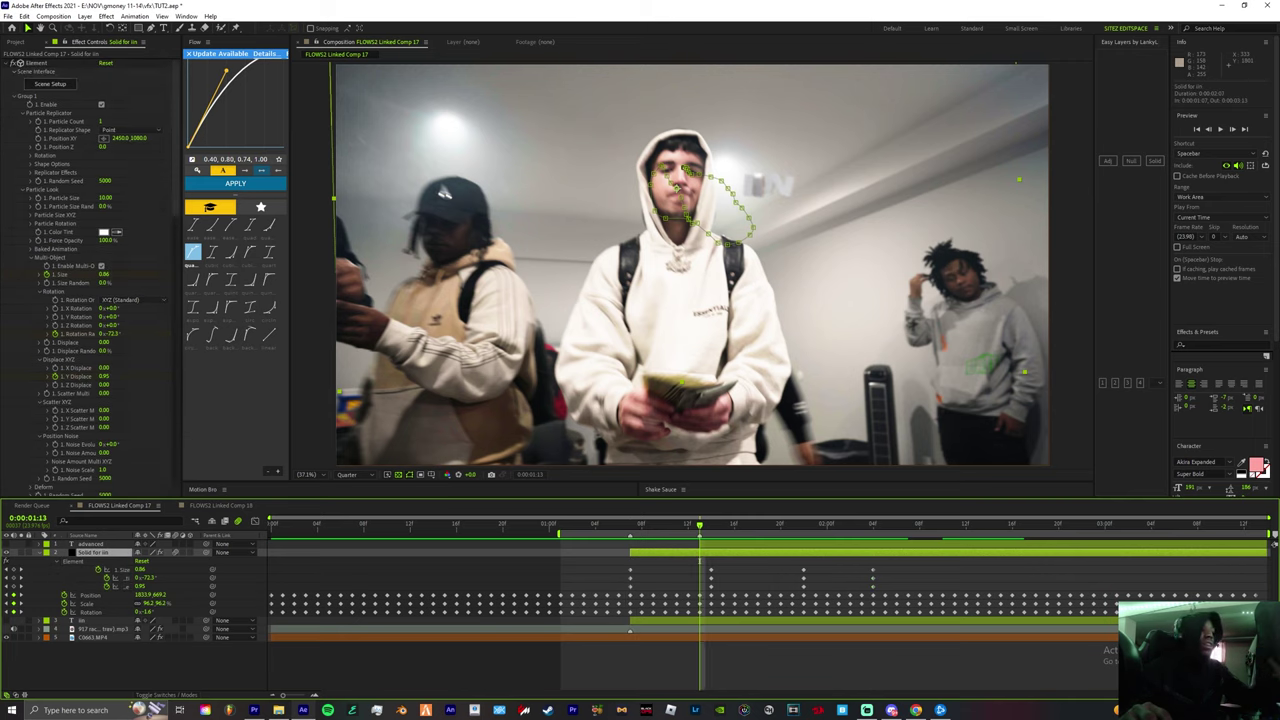
left_click(92, 544)
left_click(90, 552)
left_click(90, 544)
left_click(94, 552)
left_click(92, 544)
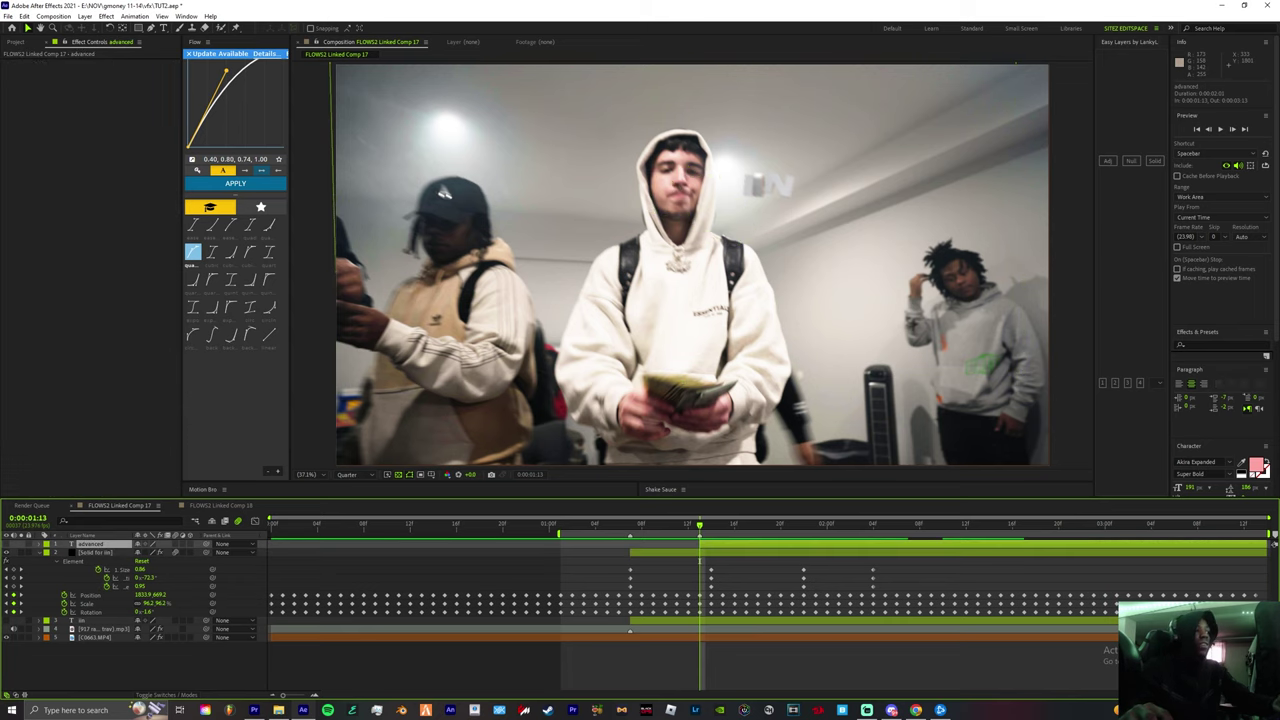
left_click(94, 552)
left_click(90, 544)
left_click(1155, 160)
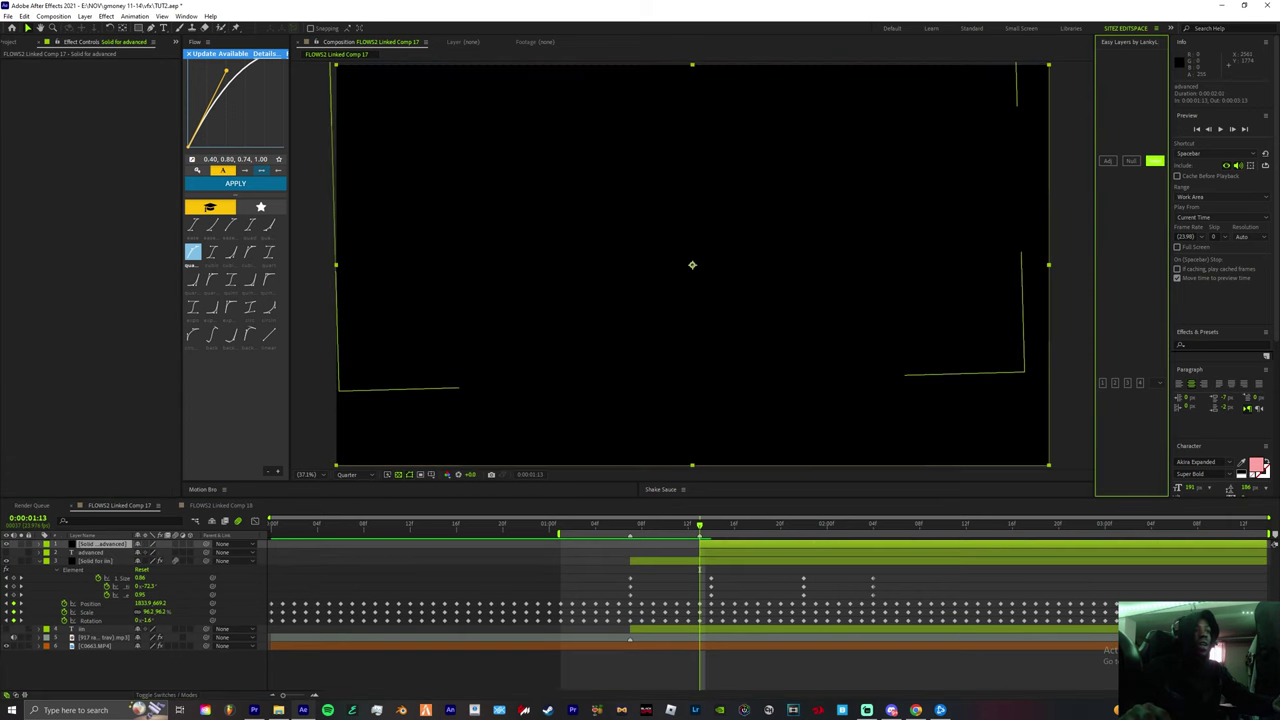
Copy the Element effect from "Solid for iin" to "Solid for advanced" and set its Path Layer 1 to "2. advanced"
left_click(96, 561)
left_click(37, 63)
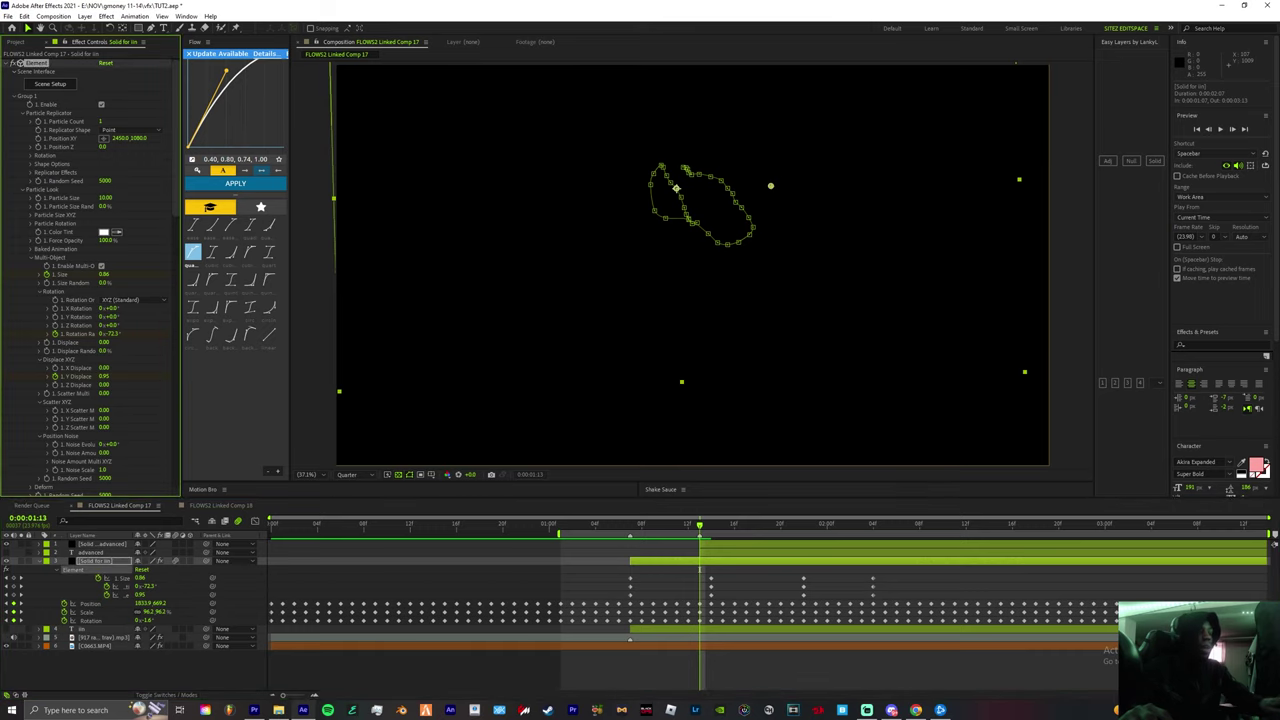
left_click(102, 544)
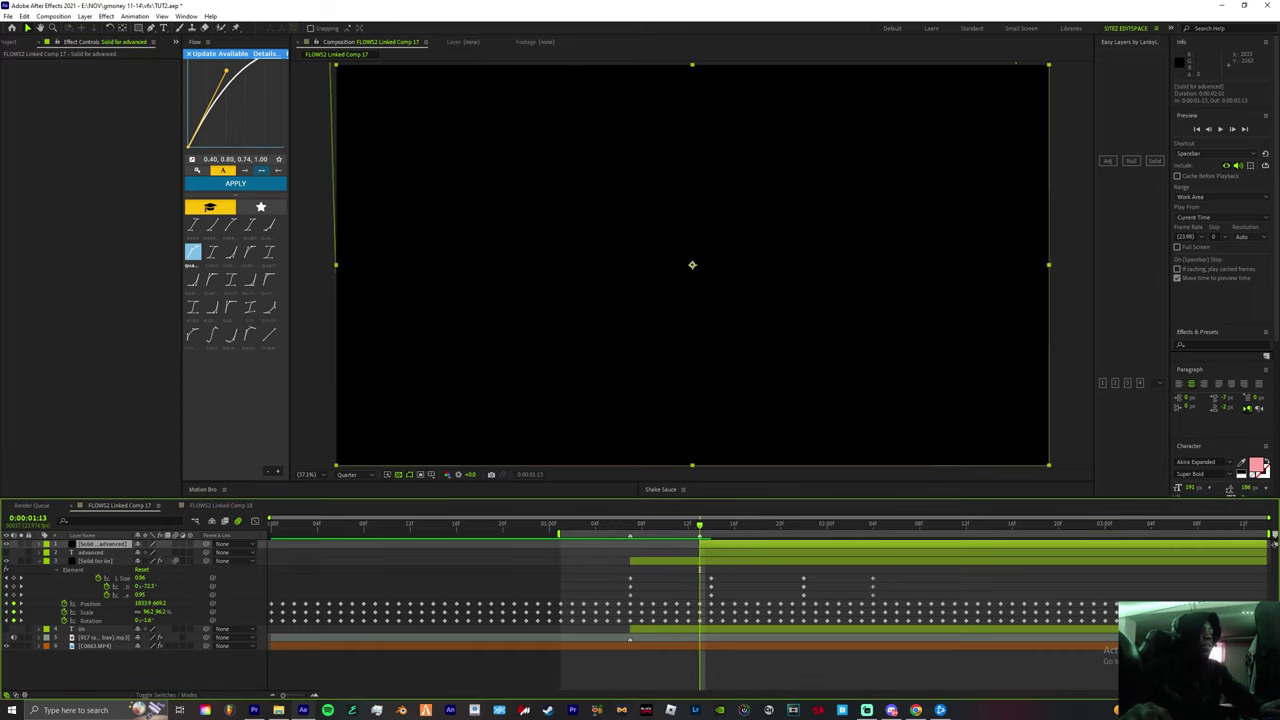
left_click(37, 63)
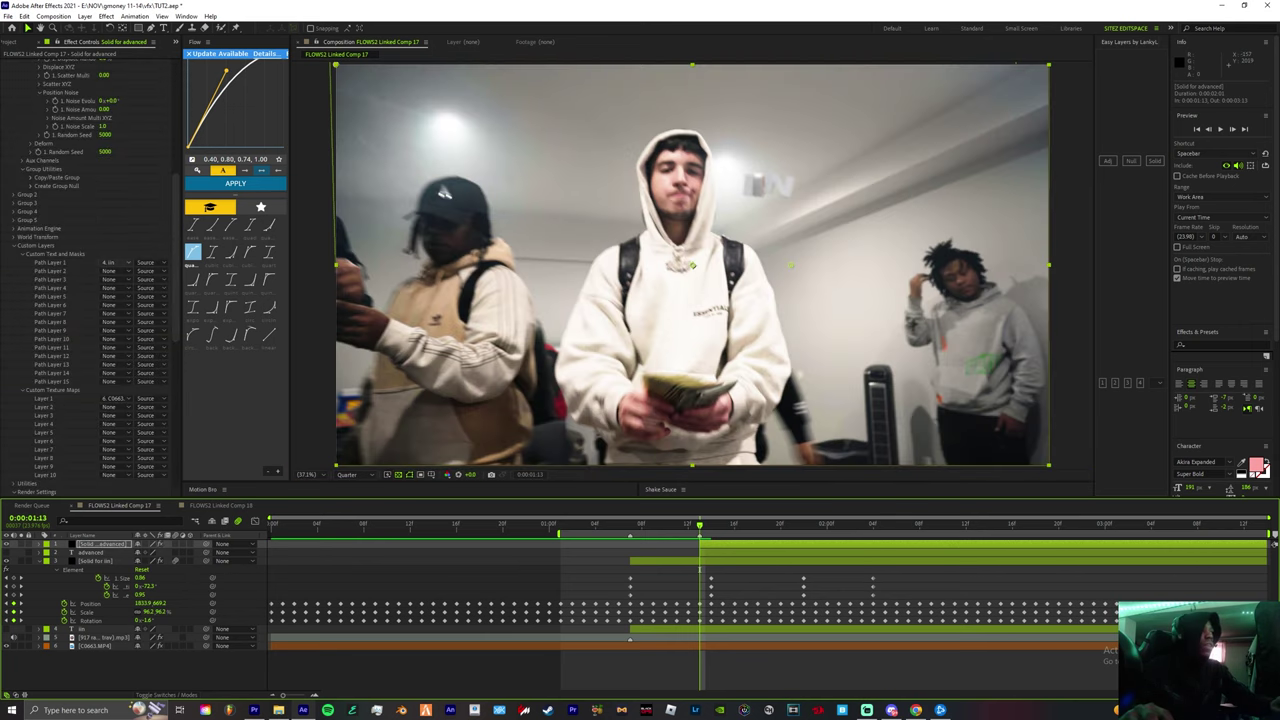
left_click(110, 262)
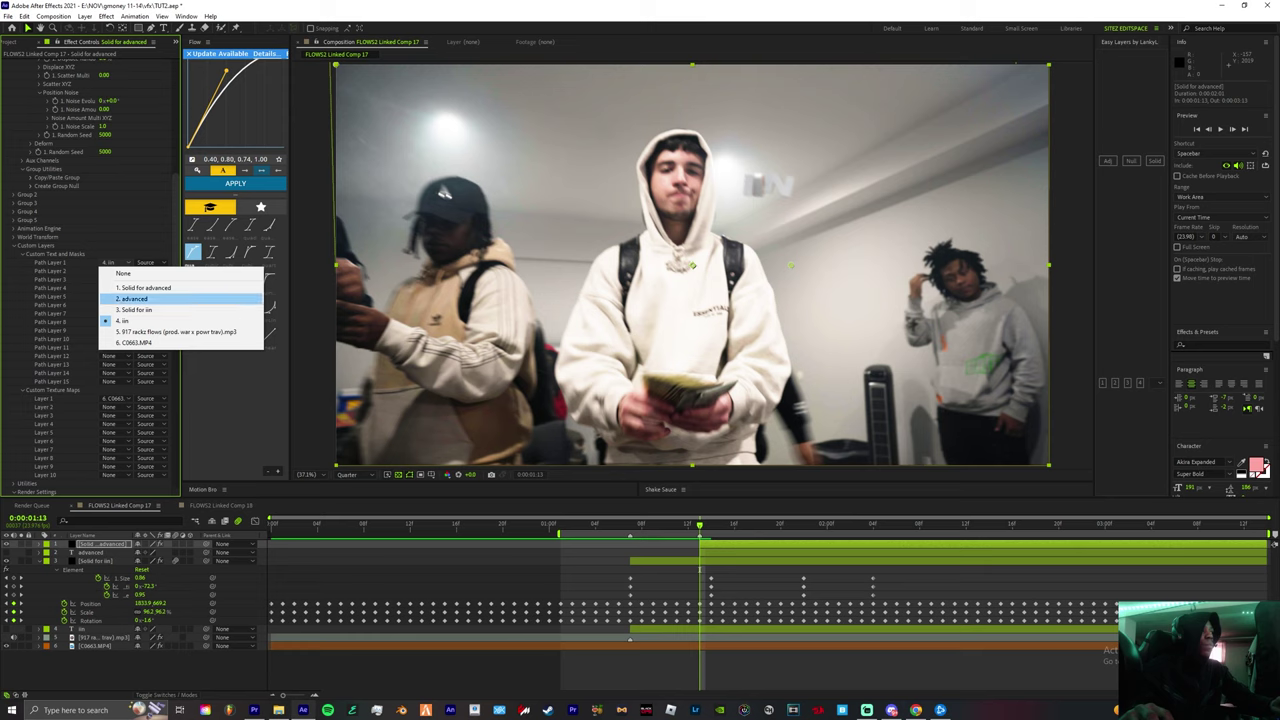
left_click(135, 298)
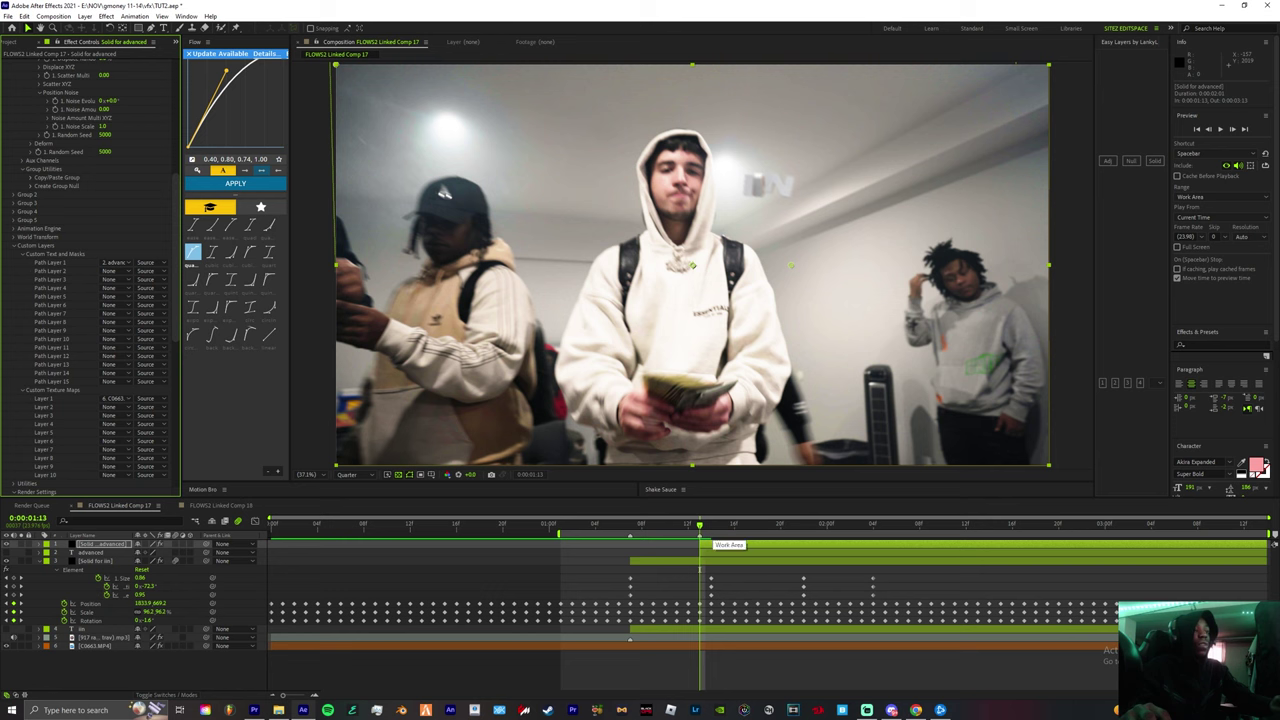
On C0663.MP4, set Mocha AE's export layer to "1. Solid for advanced", apply the Transform export and preview the tracked text
left_click(96, 646)
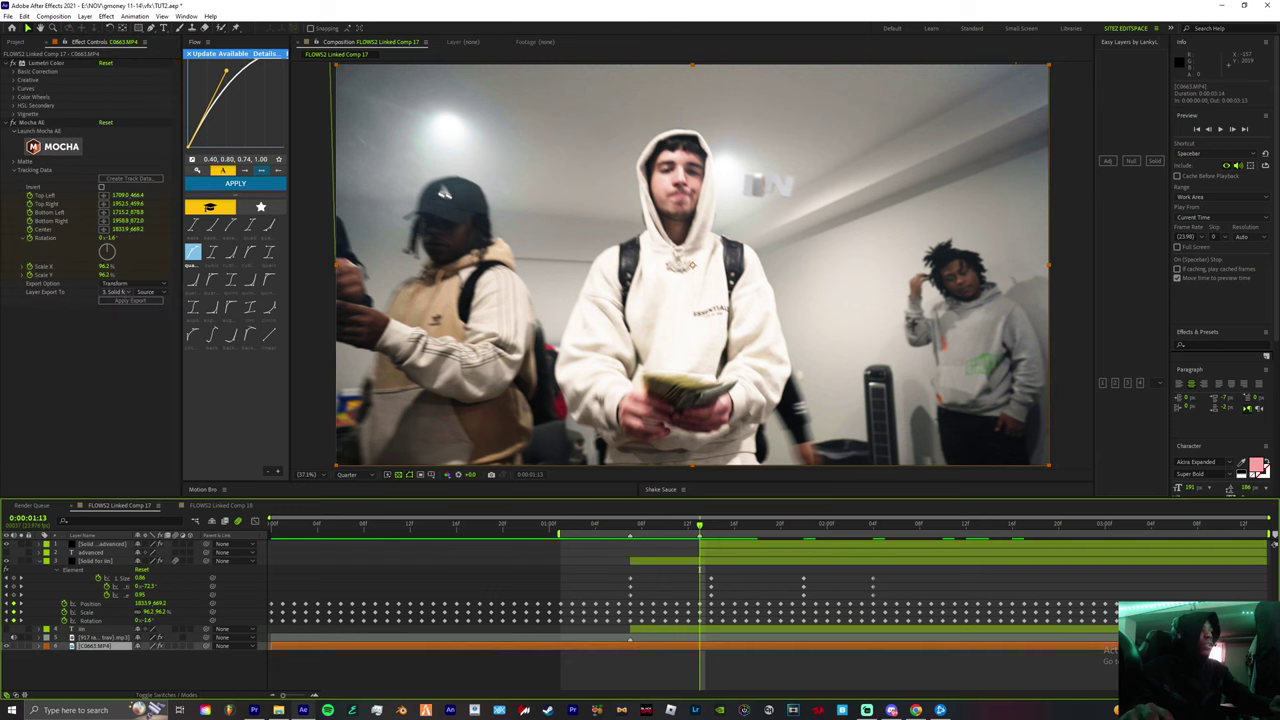
left_click(130, 292)
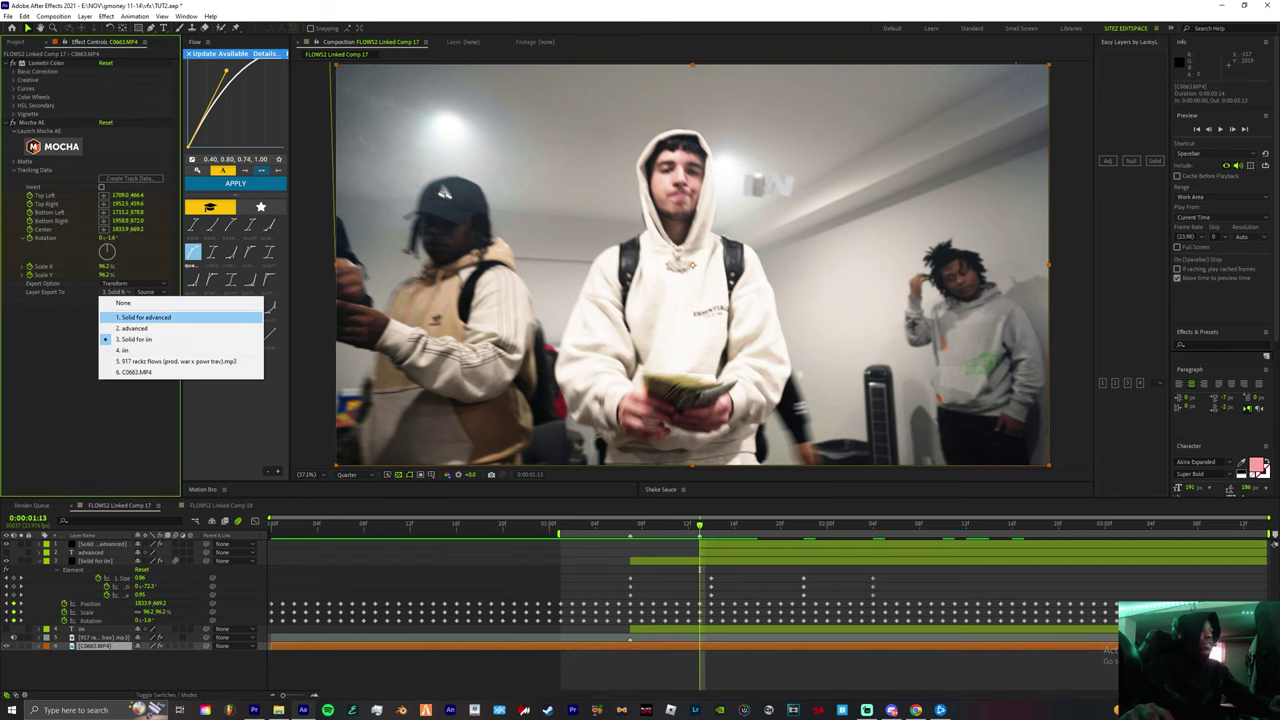
key("Escape")
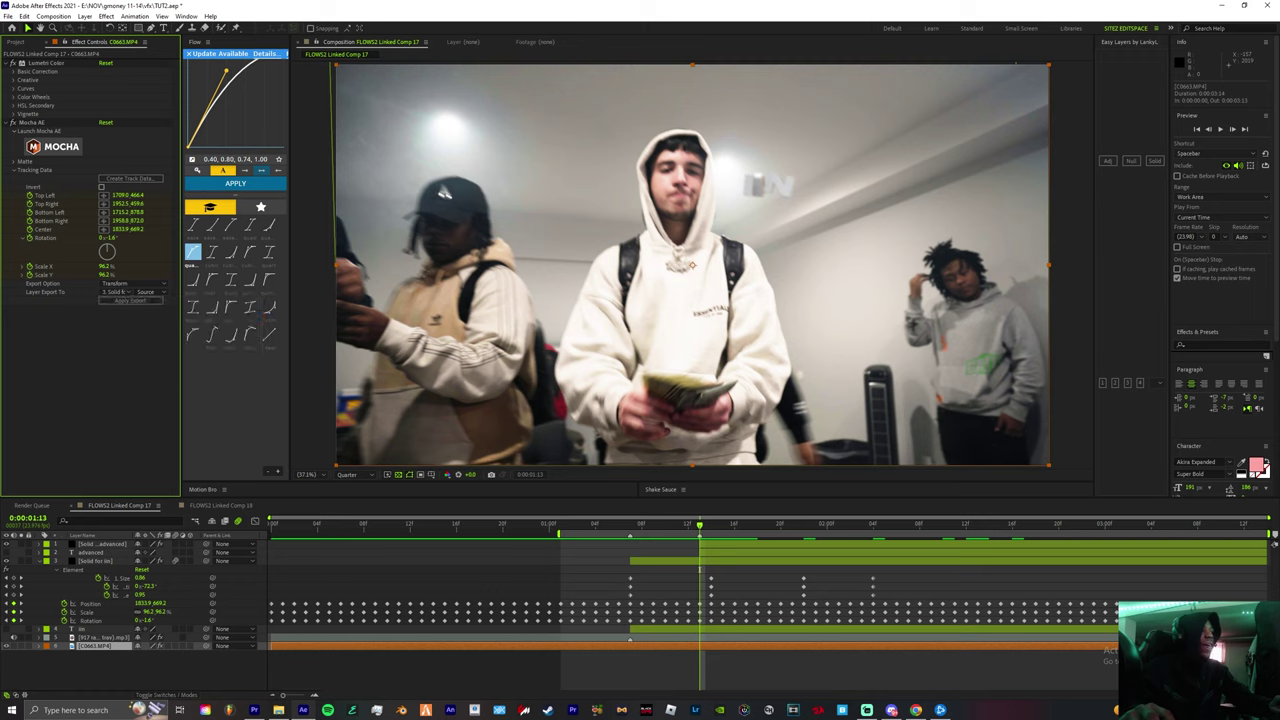
left_click(116, 292)
left_click(140, 318)
left_click(130, 301)
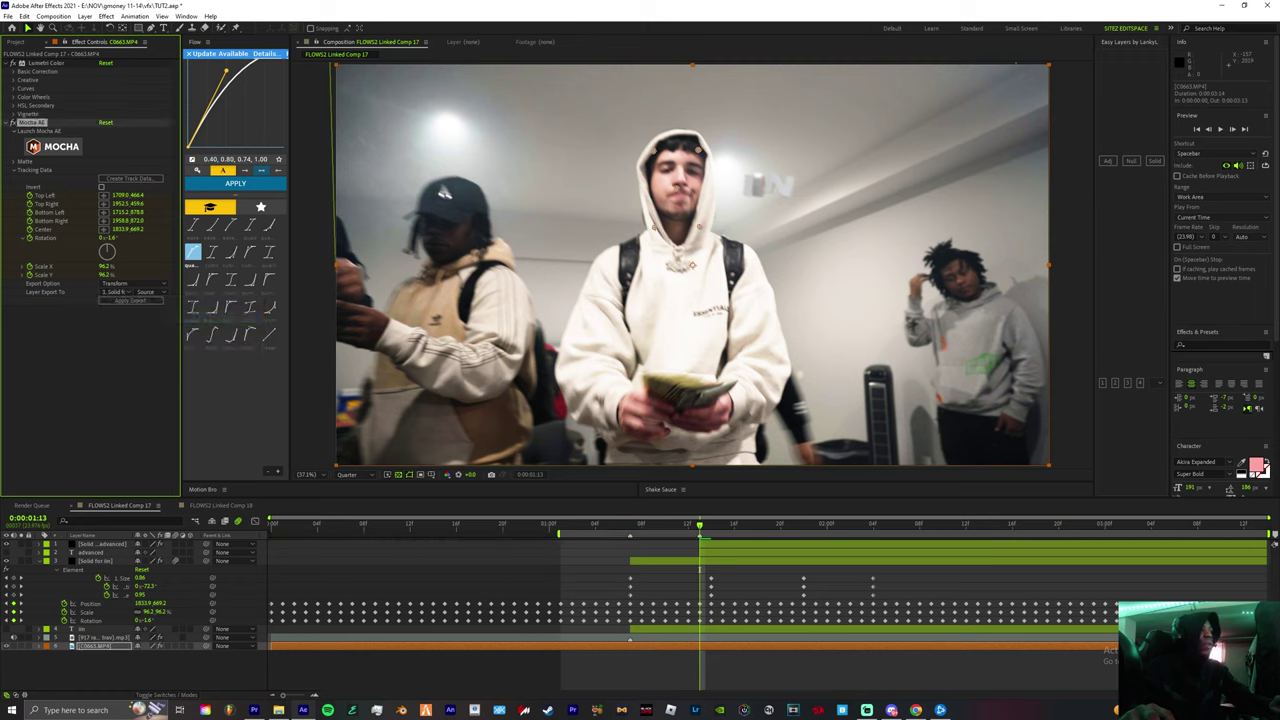
left_click_drag(368, 574, 520, 622)
key("F2")
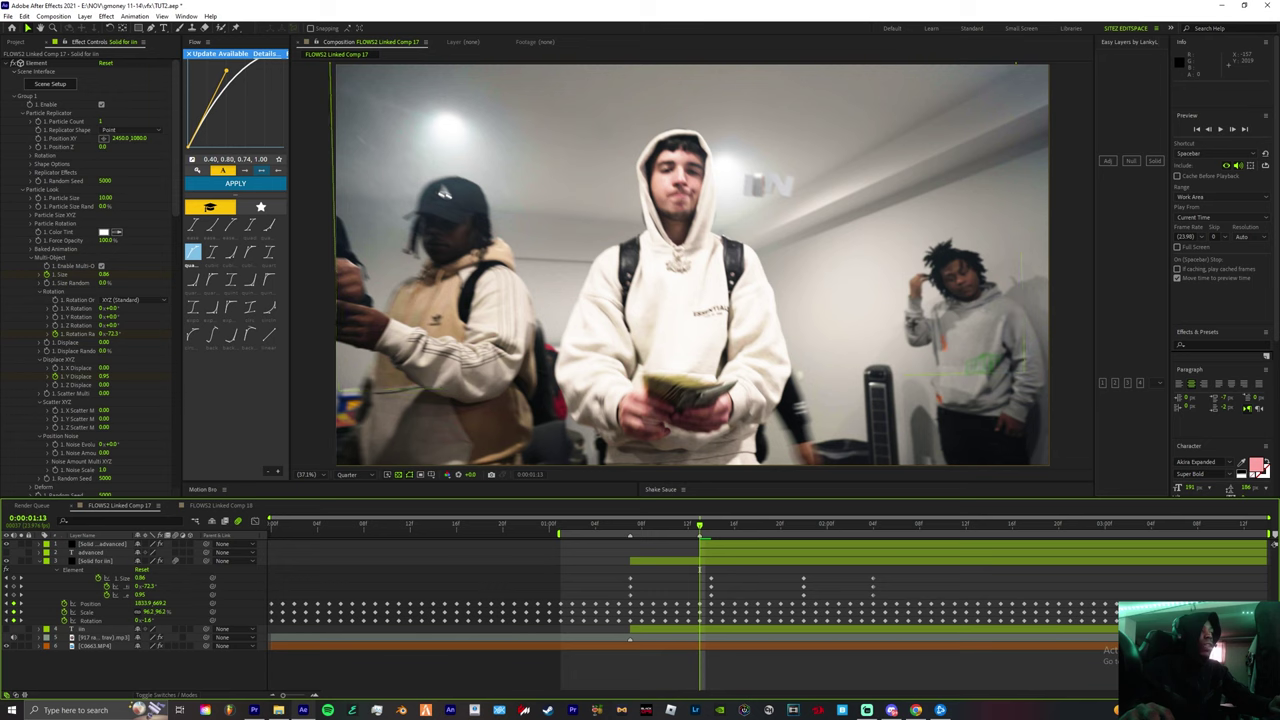
left_click(97, 646)
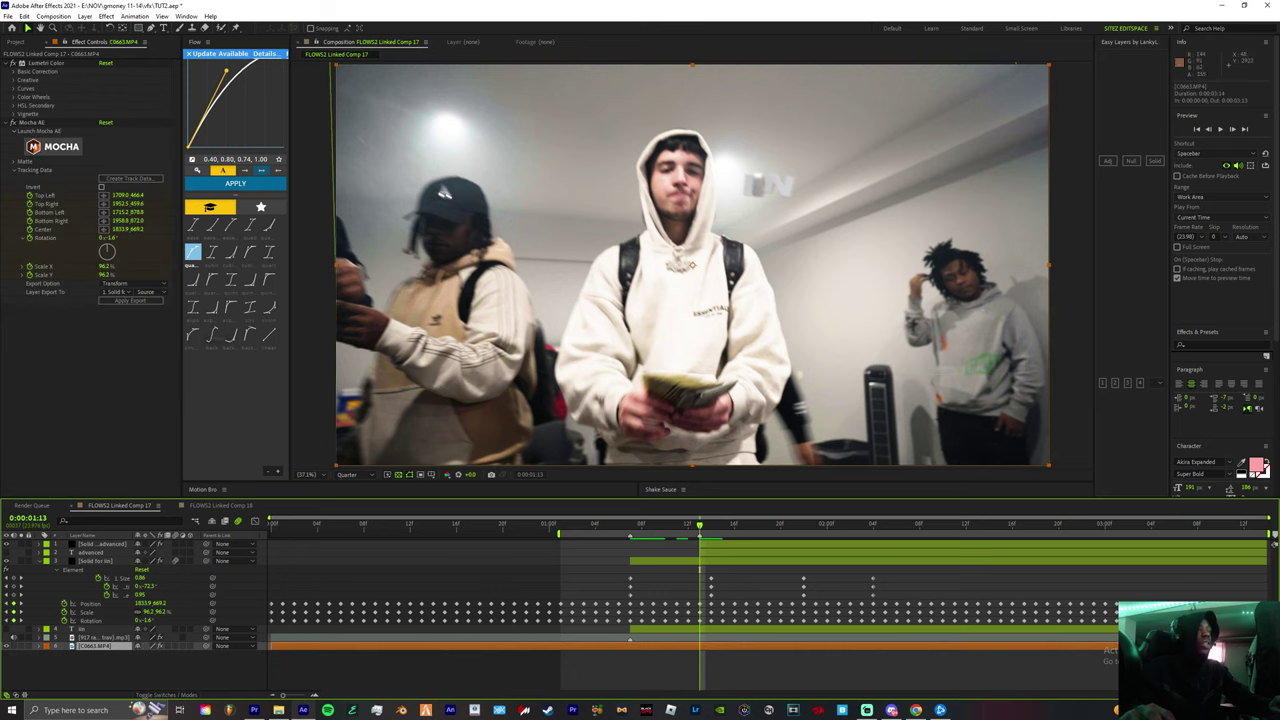
left_click(116, 292)
left_click(150, 316)
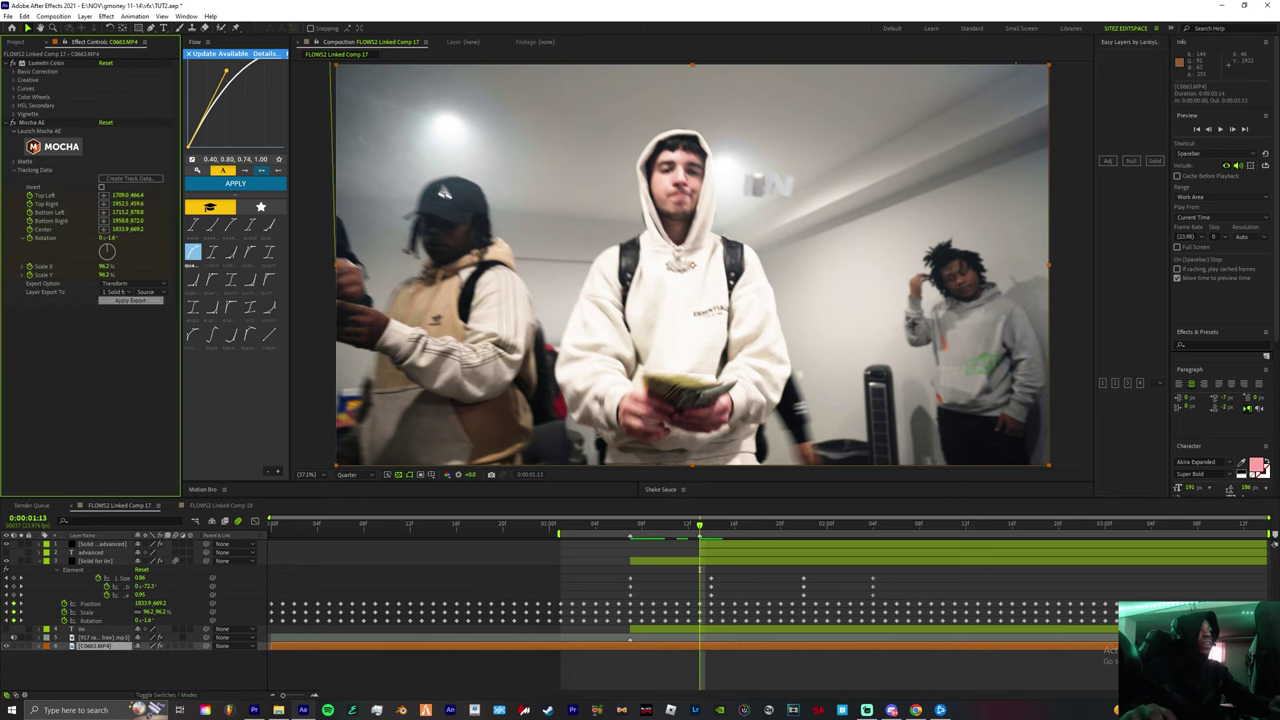
left_click(131, 300)
key("space")
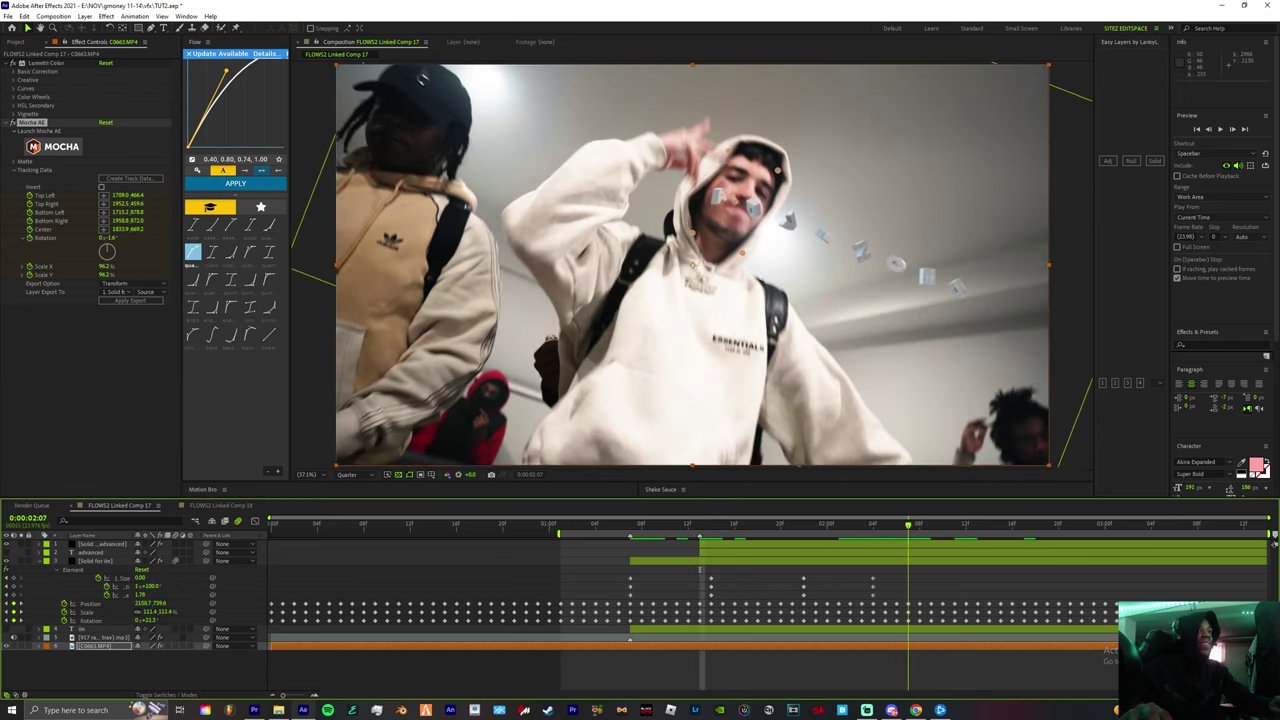
On "Solid for advanced", set Element Group 1's particle replicator Position XY to 2860, 1080 and preview the animation
left_click(890, 544)
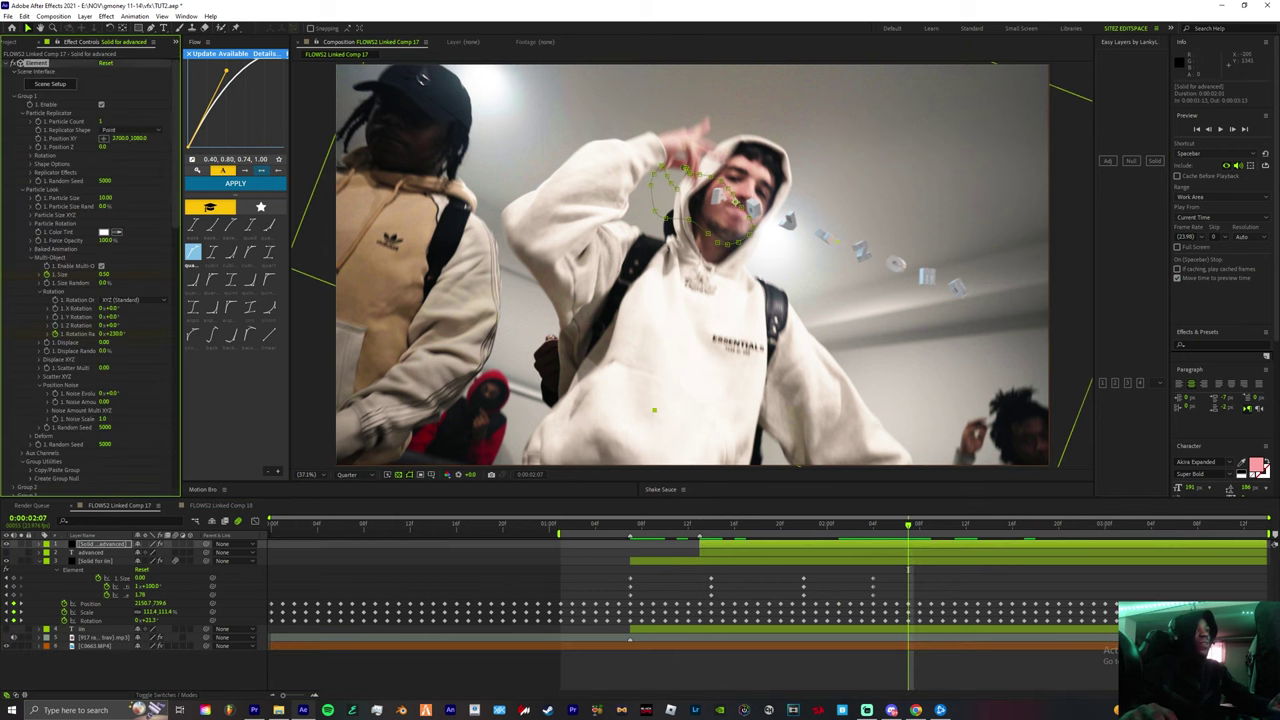
left_click_drag(120, 138, 240, 138)
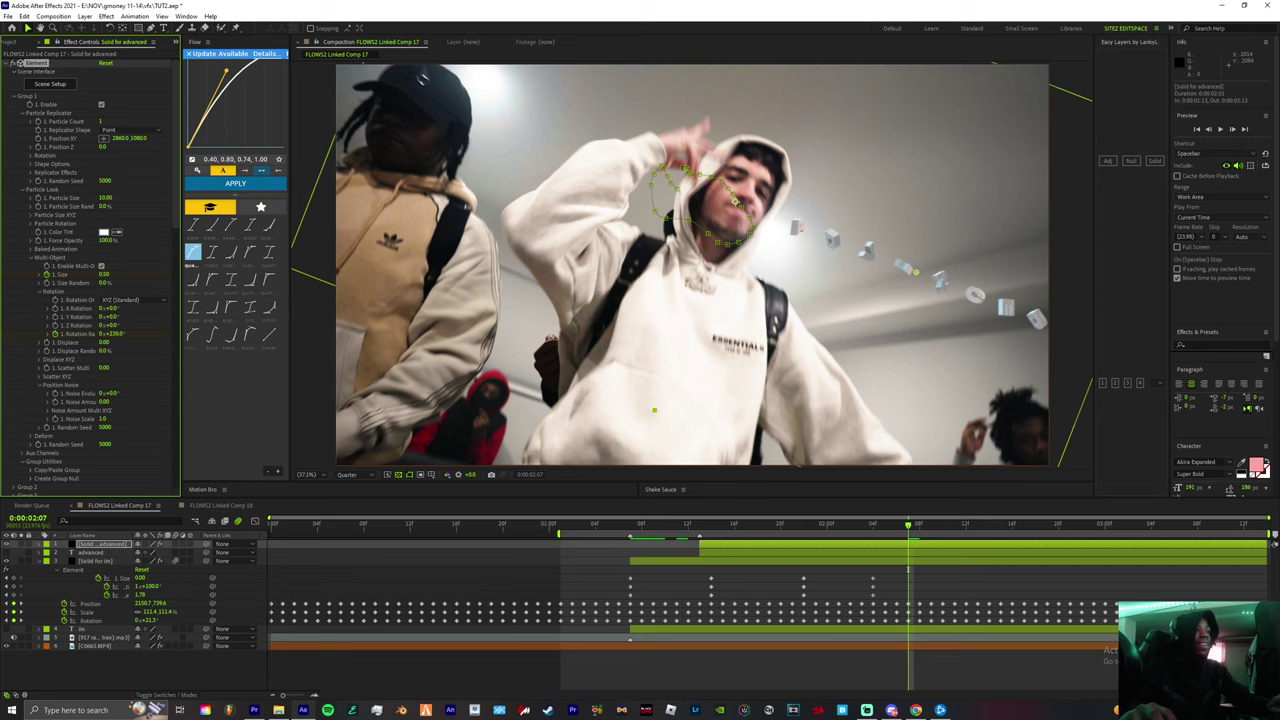
left_click_drag(692, 525, 862, 525)
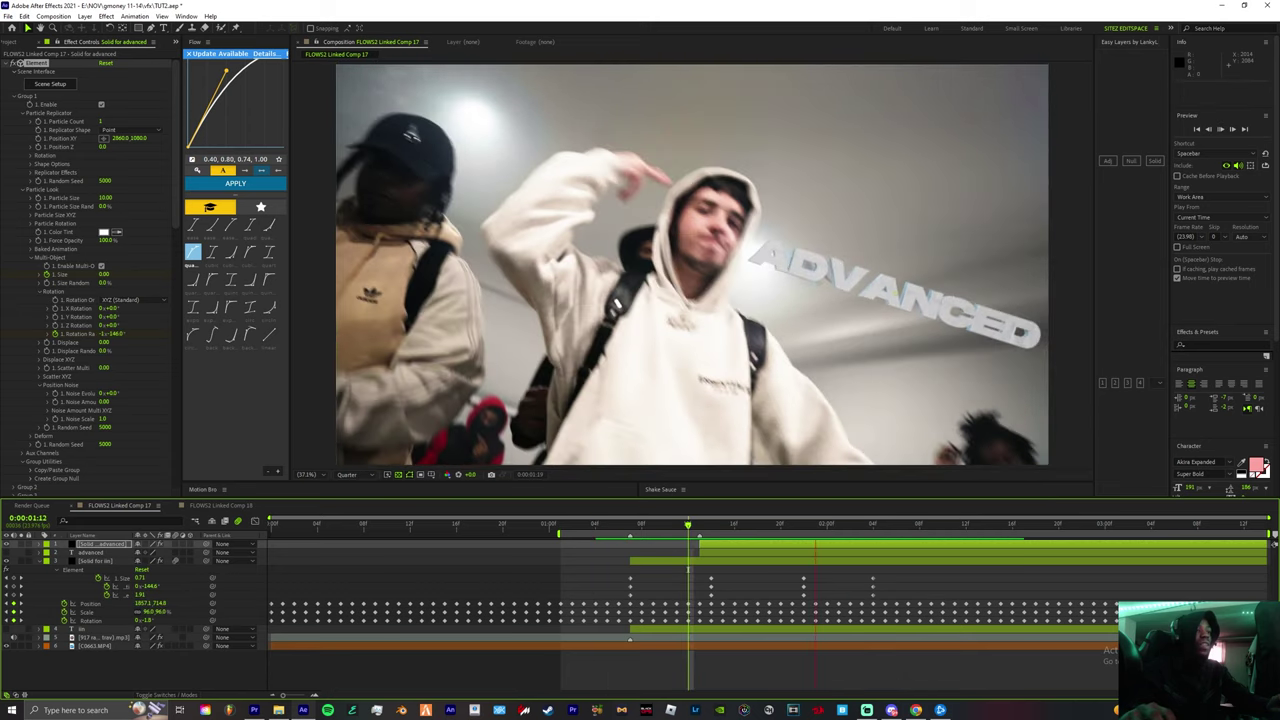
Reveal the keyframes of "Solid for advanced", move its last two sets of Element keyframes earlier to start at 0:00:02:01, and preview
key("space")
key("u")
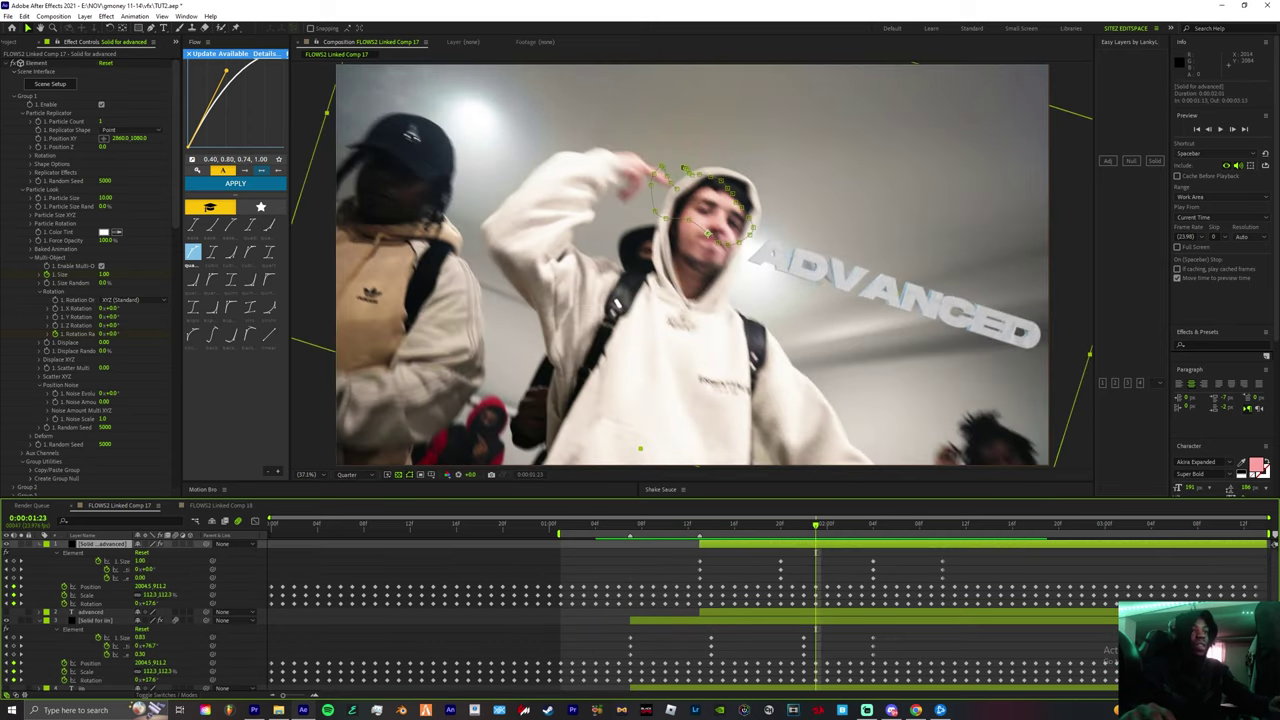
left_click_drag(949, 558, 845, 582)
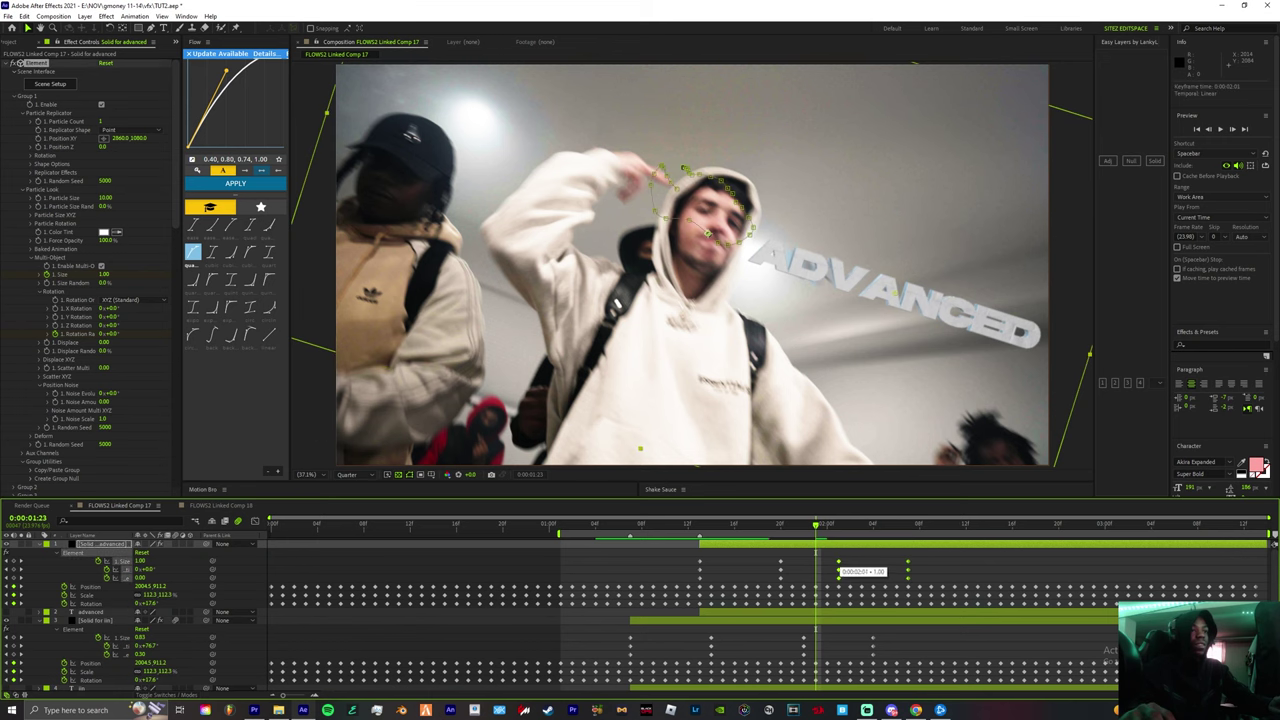
left_click_drag(815, 525, 596, 525)
key("space")
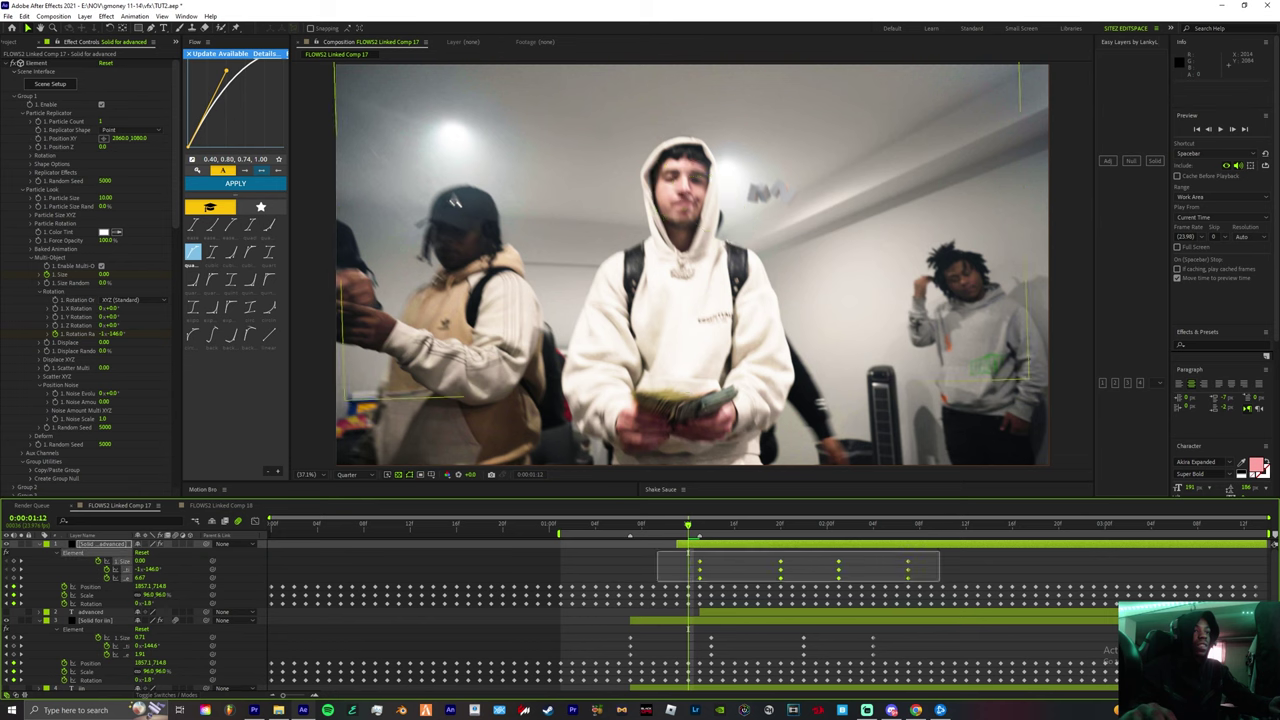
Shift all Element keyframes of "Solid for advanced" two frames earlier so they start at 0:00:01:11, and preview the animation
key("alt+Left")
key("space")
left_click(618, 525)
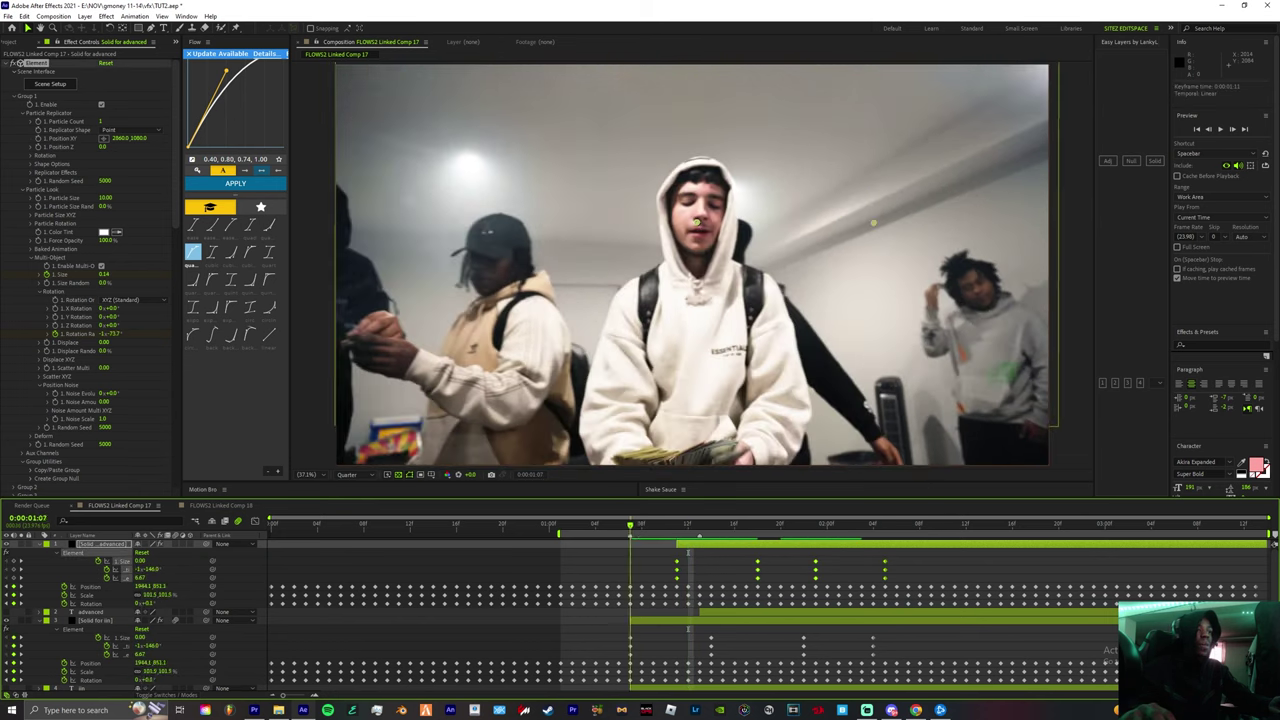
key("space")
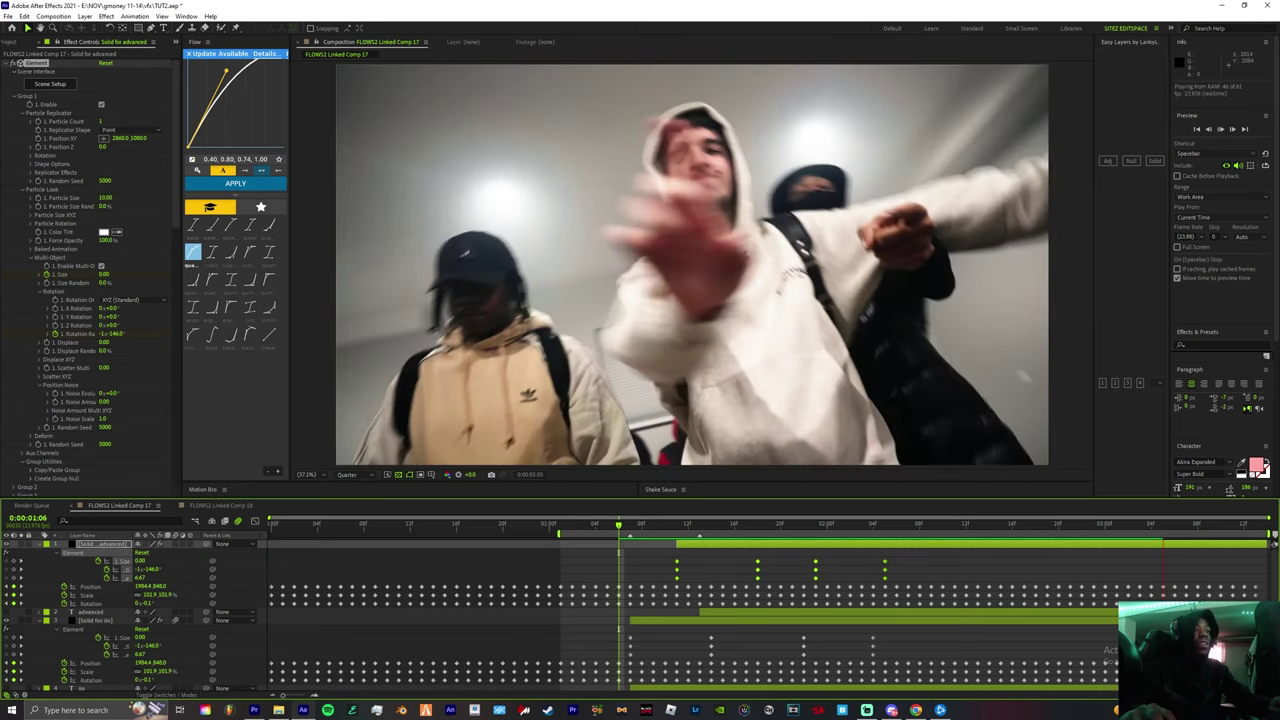
Move the exit keyframes of "Solid for advanced" to 0:00:02:08 and 0:00:02:14, and preview the timing
left_click_drag(794, 555, 953, 568)
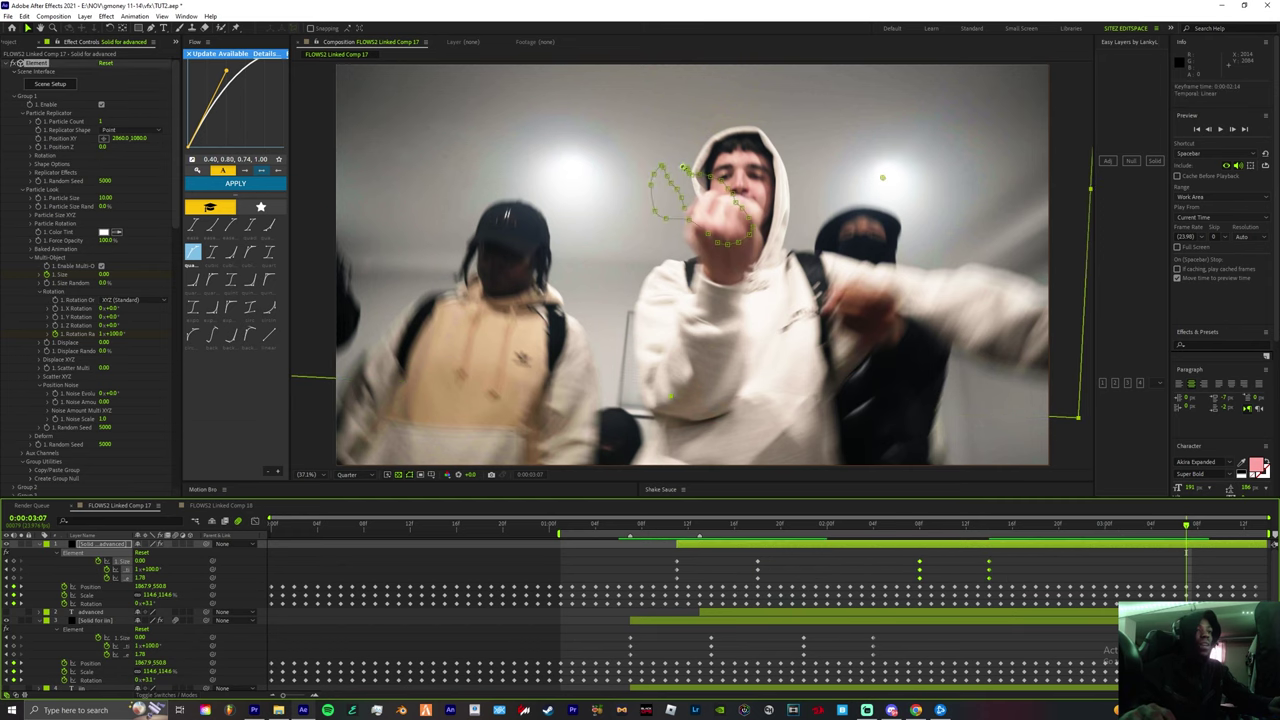
left_click_drag(746, 525, 653, 525)
key("space")
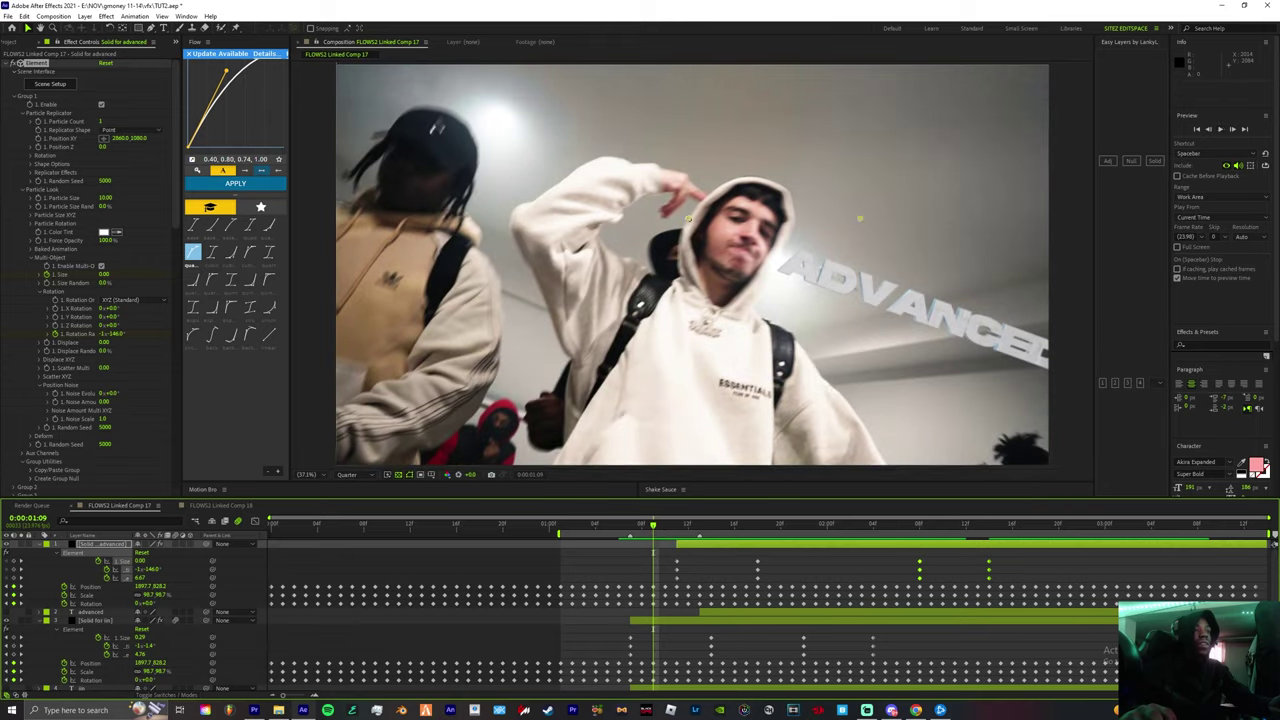
key("space")
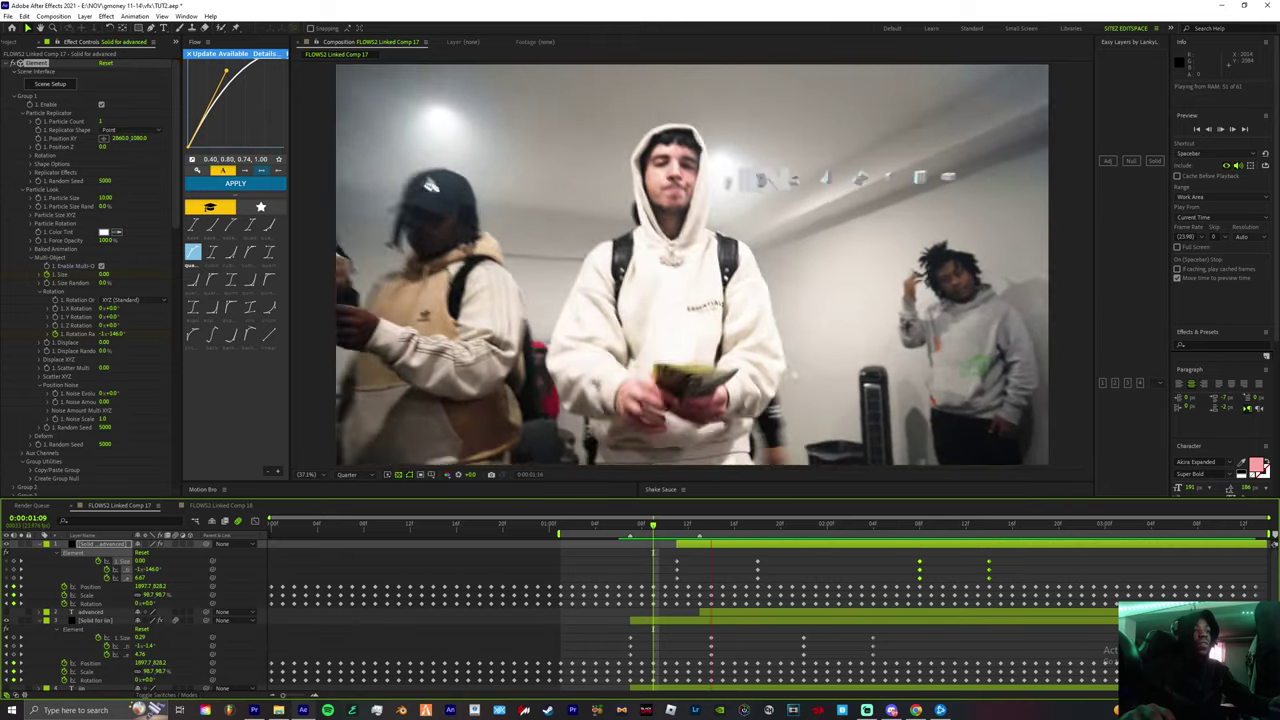
key("space")
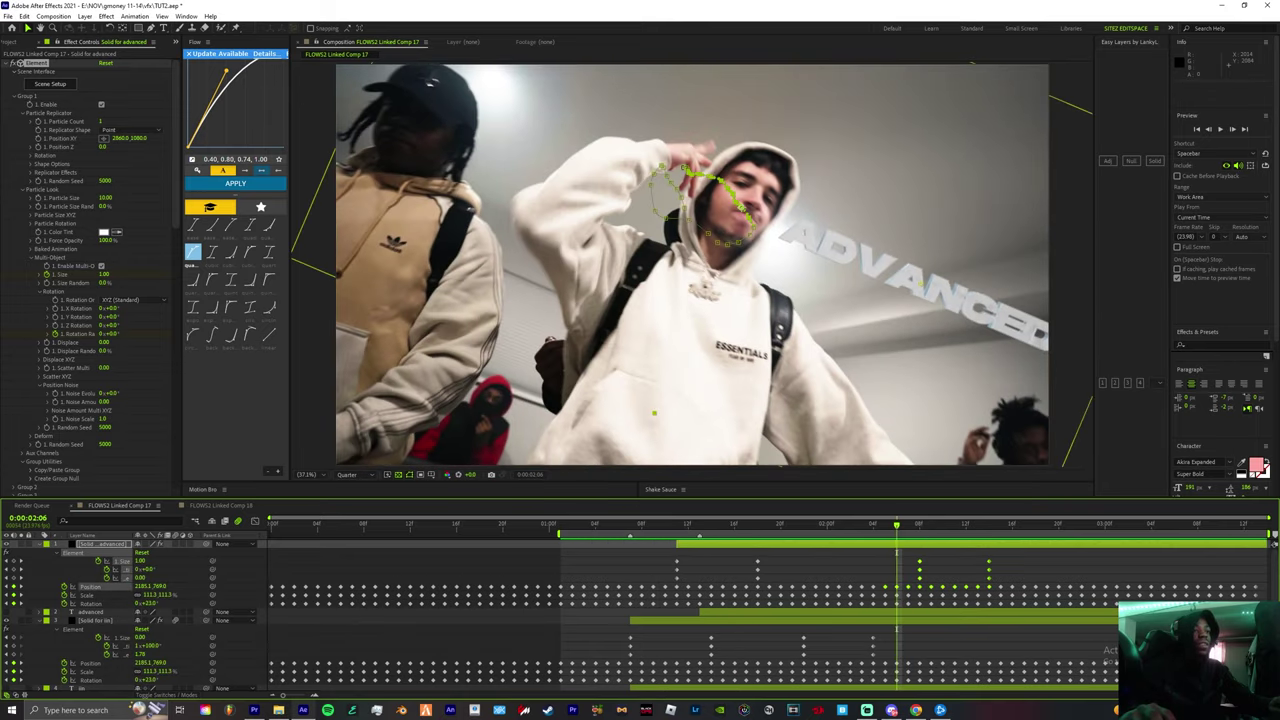
Move the Element exit keyframes of both "Solid for advanced" and "Solid for iin" so they start at 0:00:02:04
left_click_drag(914, 555, 942, 568)
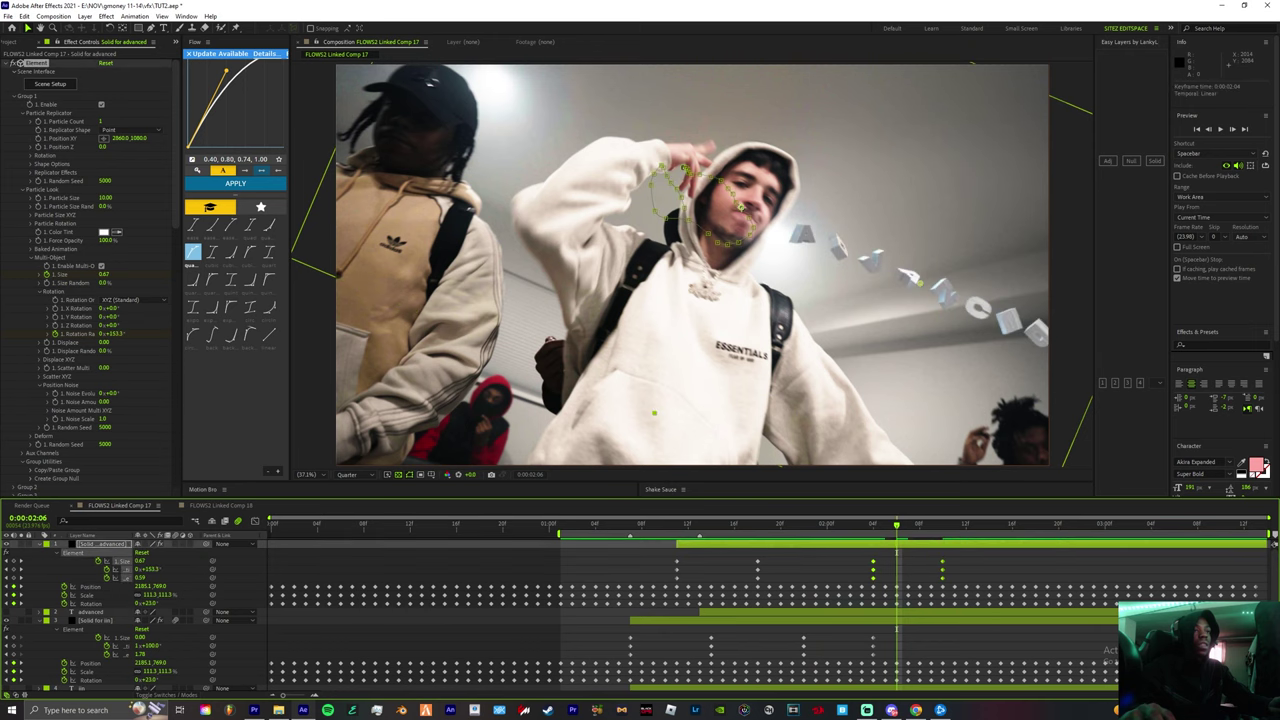
left_click_drag(895, 525, 700, 525)
mouse_move(788, 636)
left_mouse_down()
mouse_move(882, 655)
mouse_move(954, 646)
left_mouse_up()
mouse_move(867, 638)
left_mouse_down()
mouse_move(957, 653)
mouse_move(942, 646)
left_mouse_up()
On "Solid for advanced", set Element Group 1's Position XY to 2990, 1290 and preview the text
left_click_drag(136, 138, 161, 138)
key("ctrl+z")
left_click(102, 544)
left_click_drag(700, 525, 769, 525)
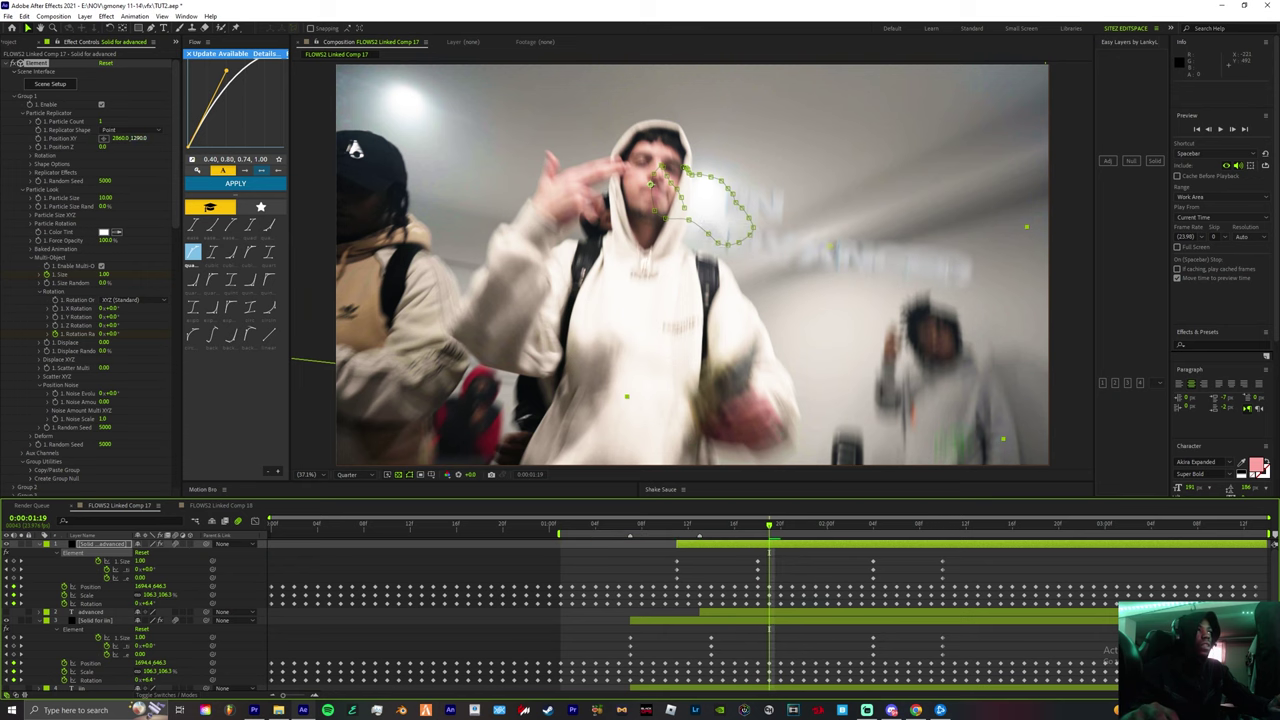
key("space")
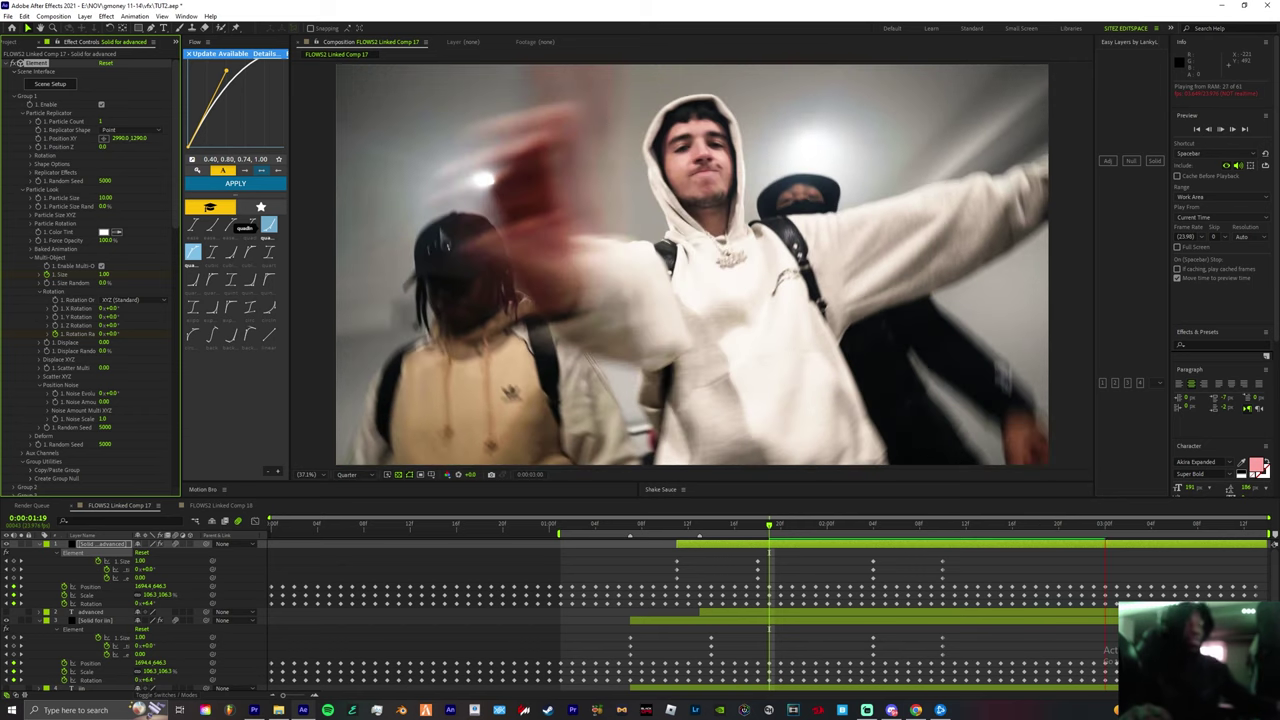
key("space")
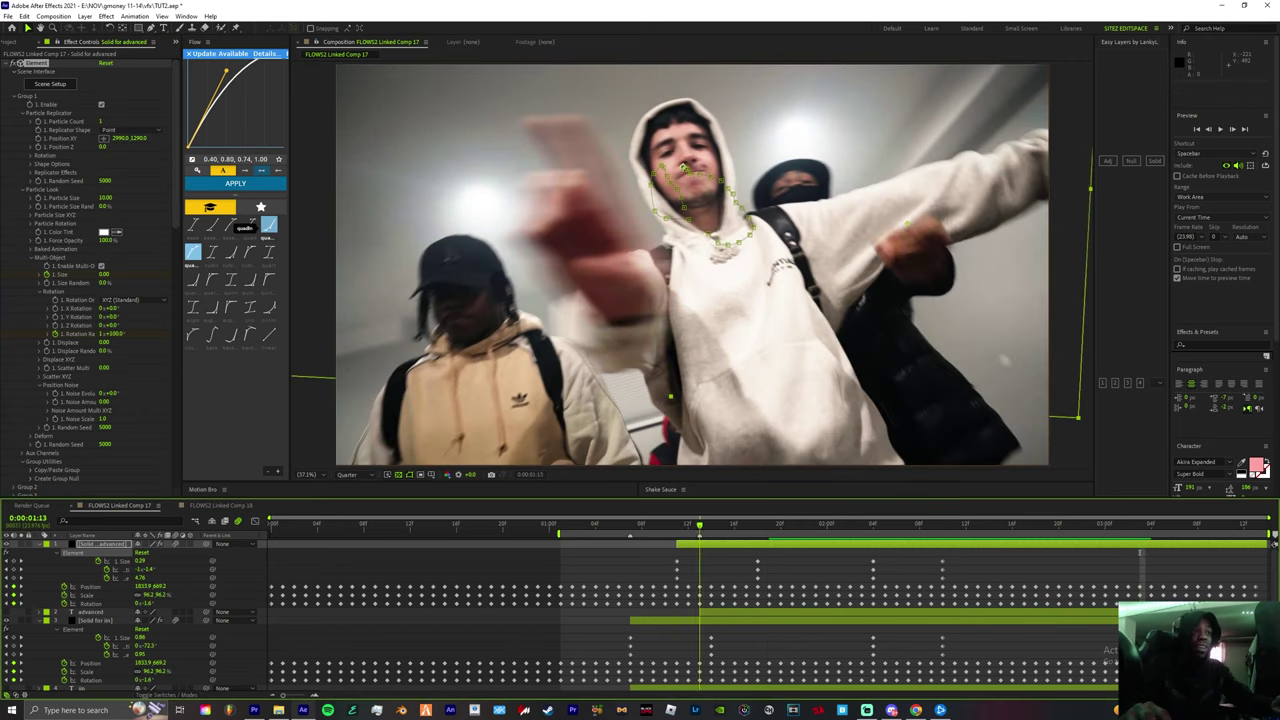
Go to 0:00:01:16 and add a white Spot light above "Solid for advanced"
left_click_drag(699, 525, 734, 525)
left_click(9, 17)
left_click(103, 544)
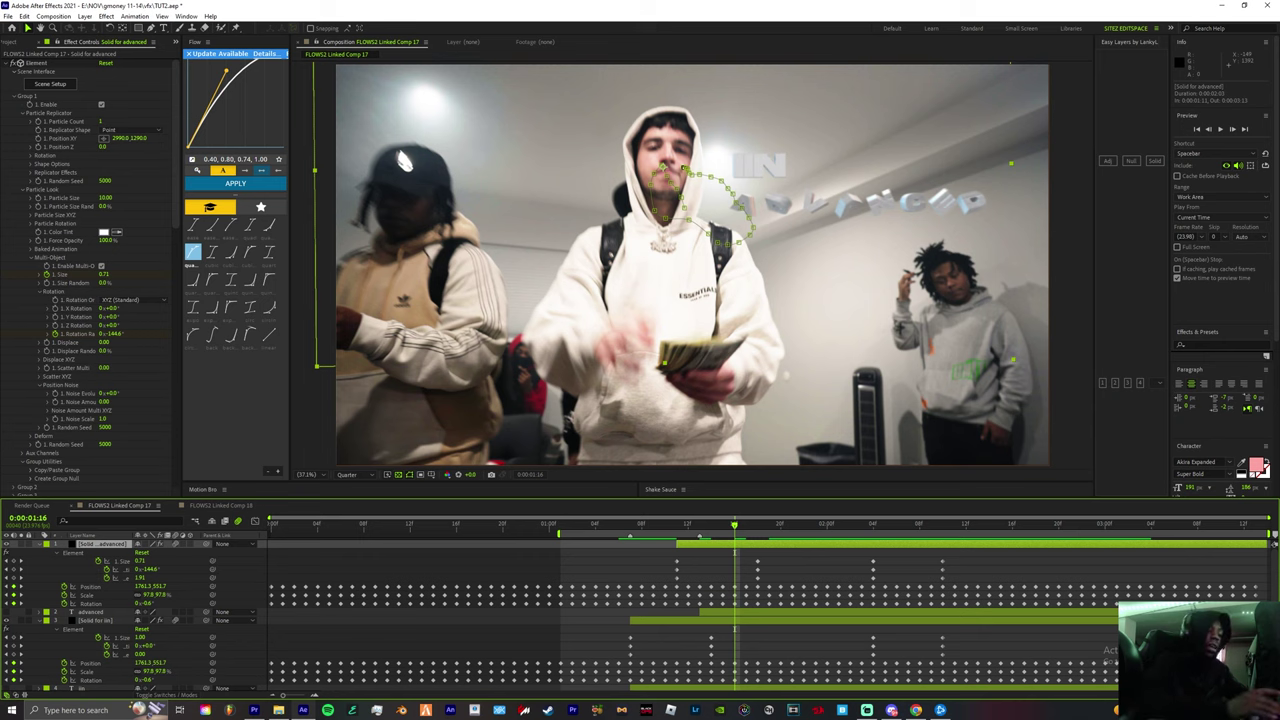
key("ctrl+alt+shift+l")
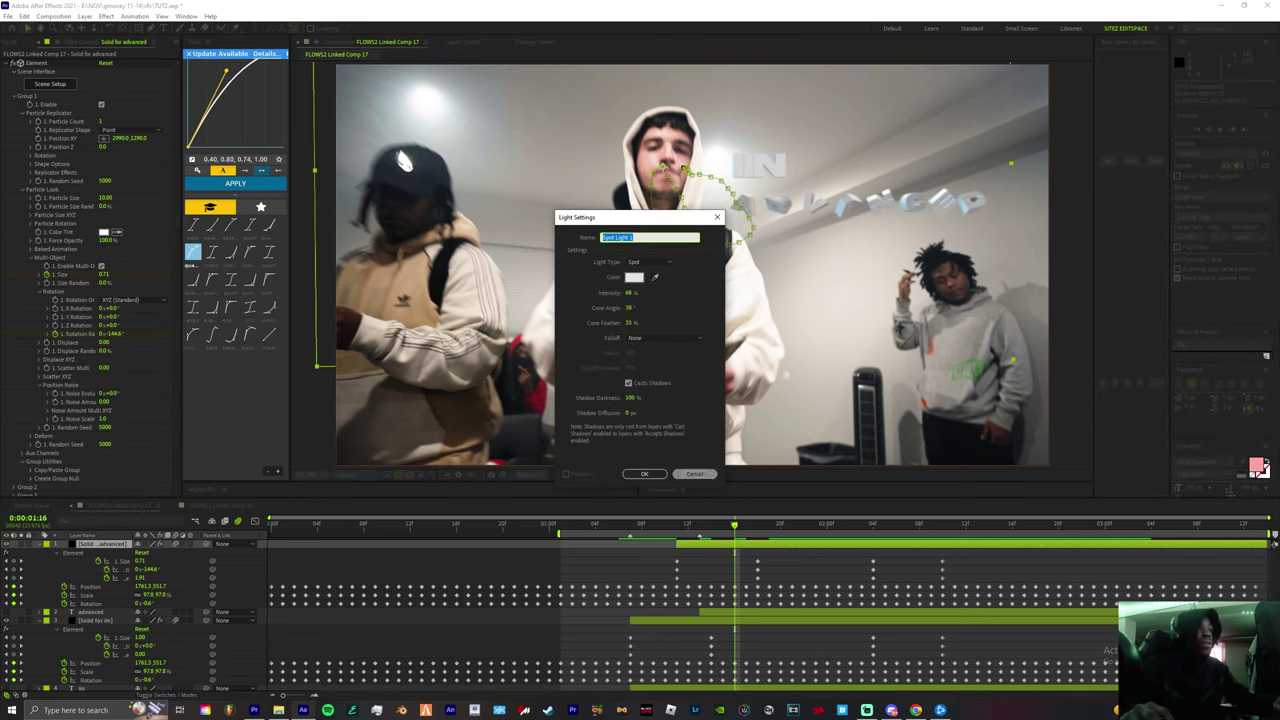
left_click(694, 473)
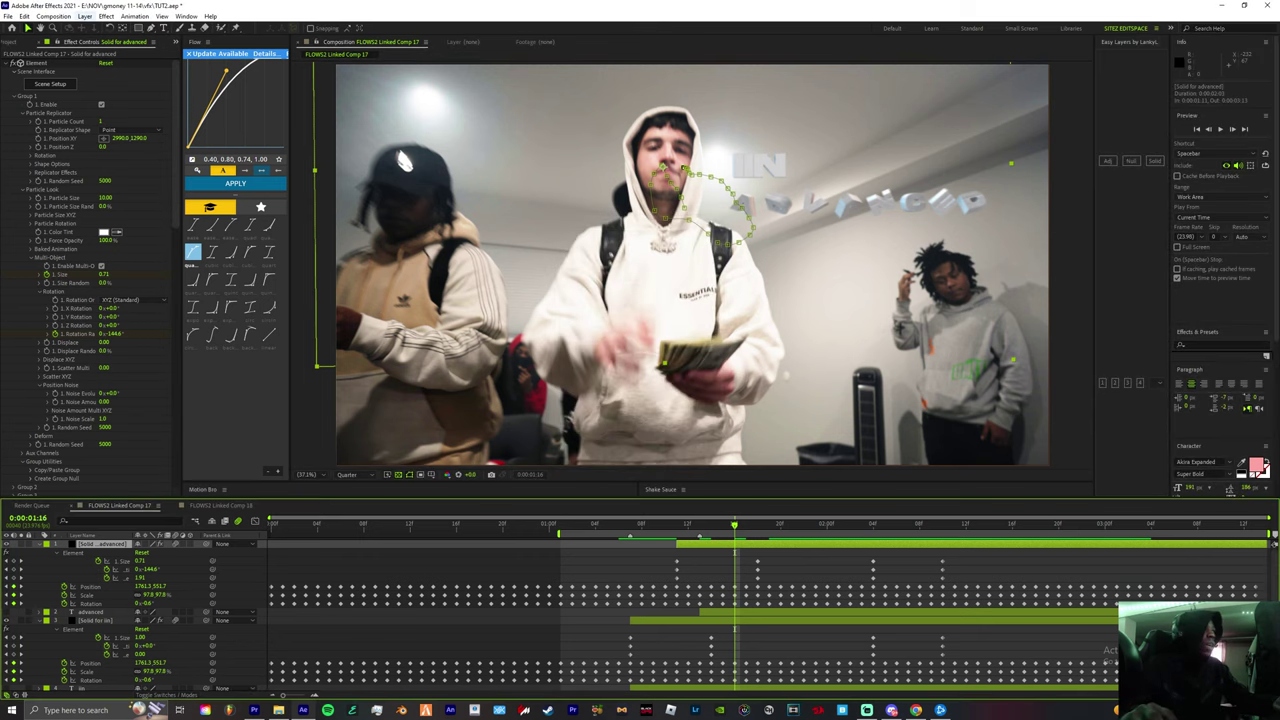
left_click(85, 16)
left_click(310, 50)
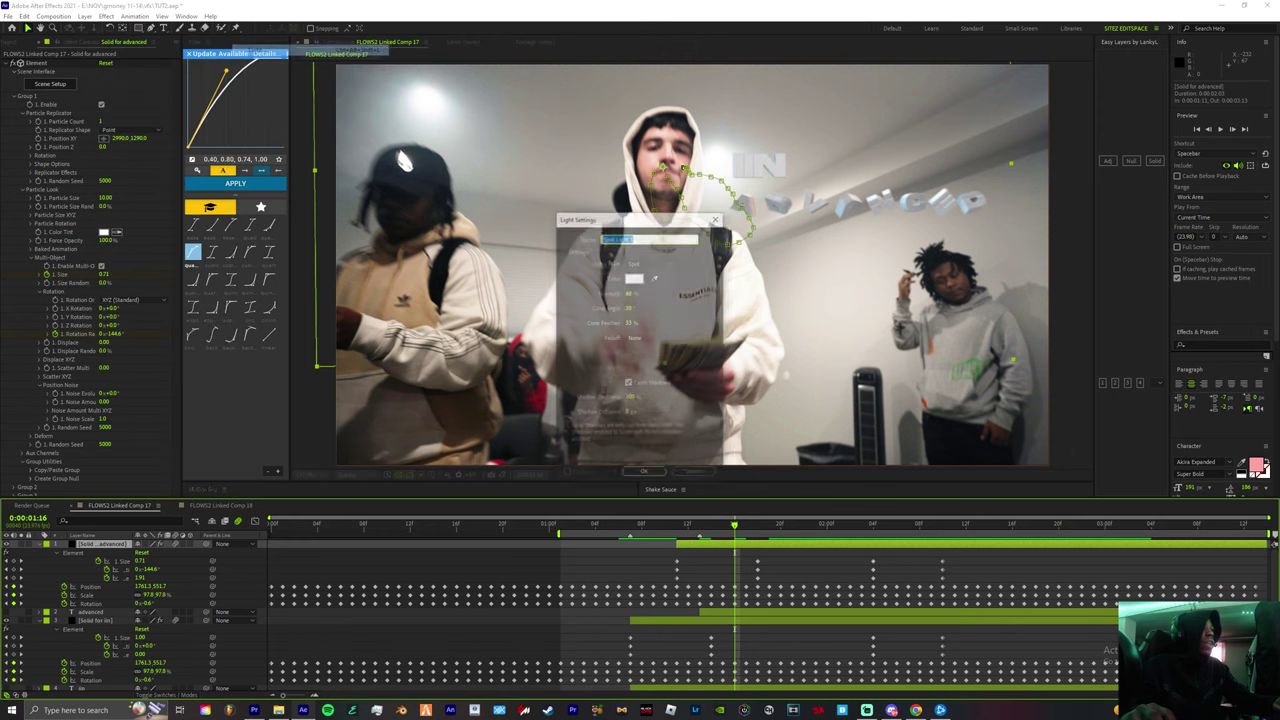
key("Tab")
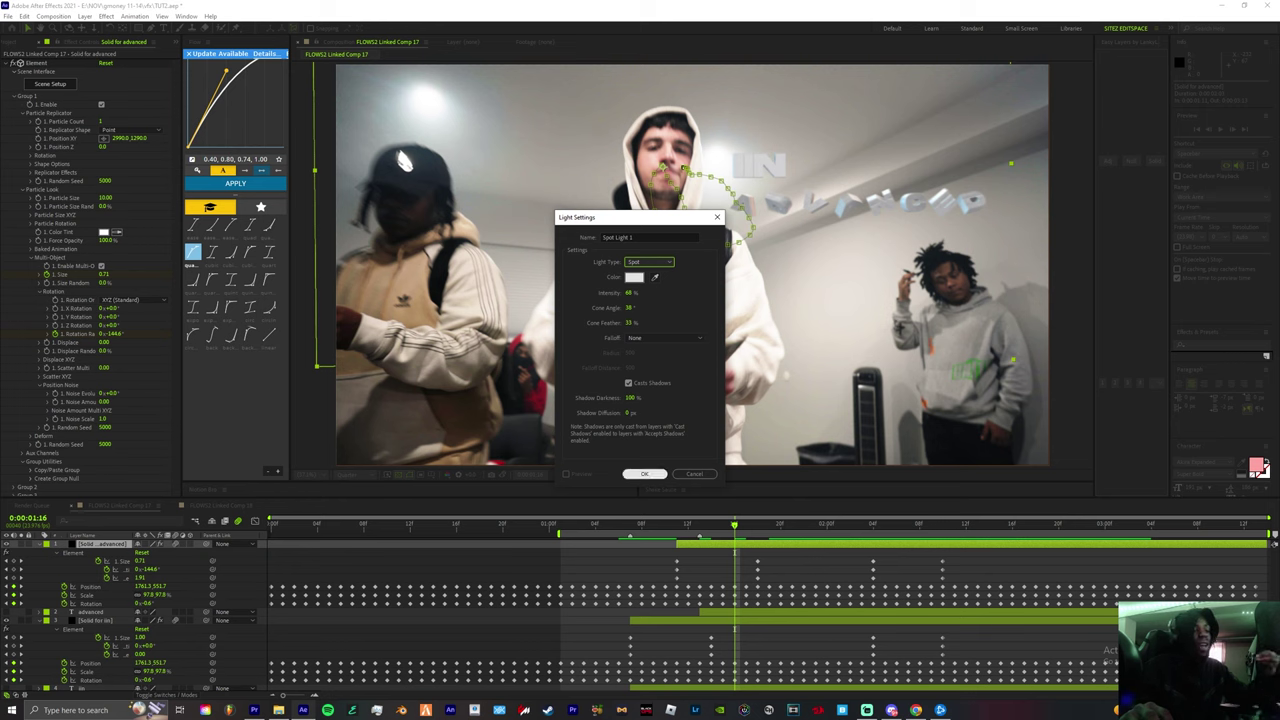
key("Return")
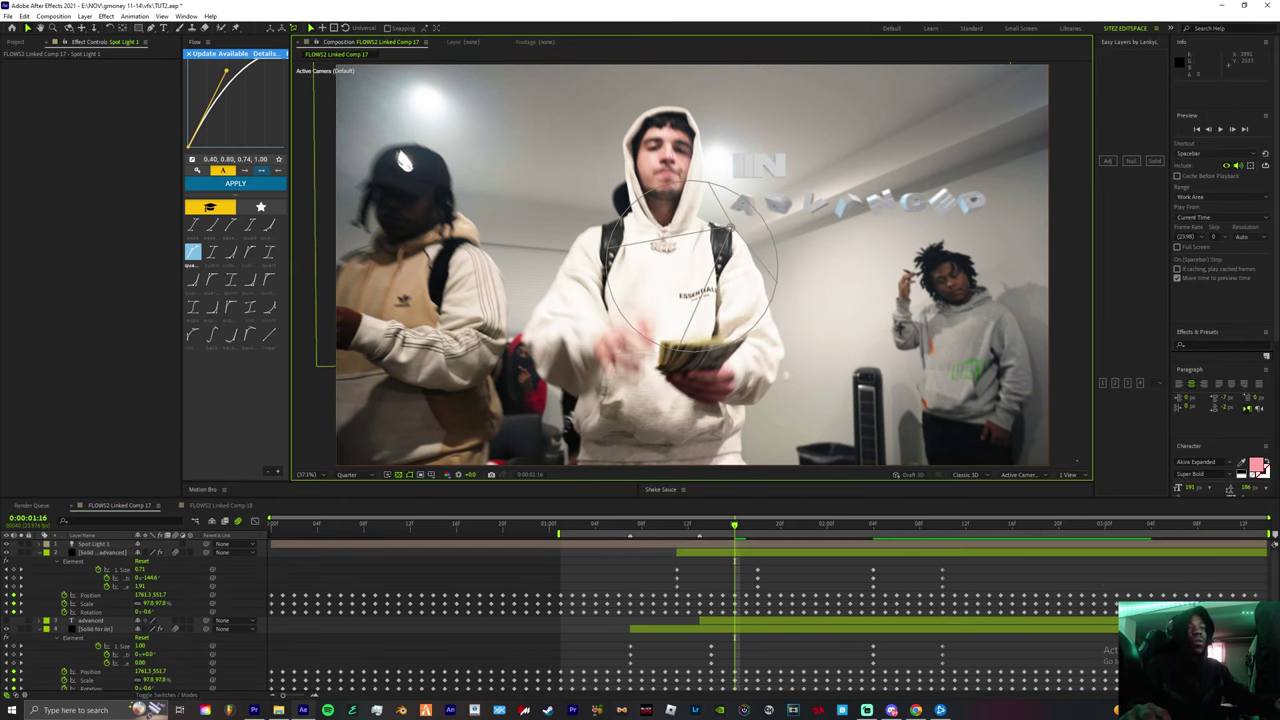
Switch the composition to four views and move the spot light sideways over "advanced", toward the camera and up above the lyric text
left_click(1070, 474)
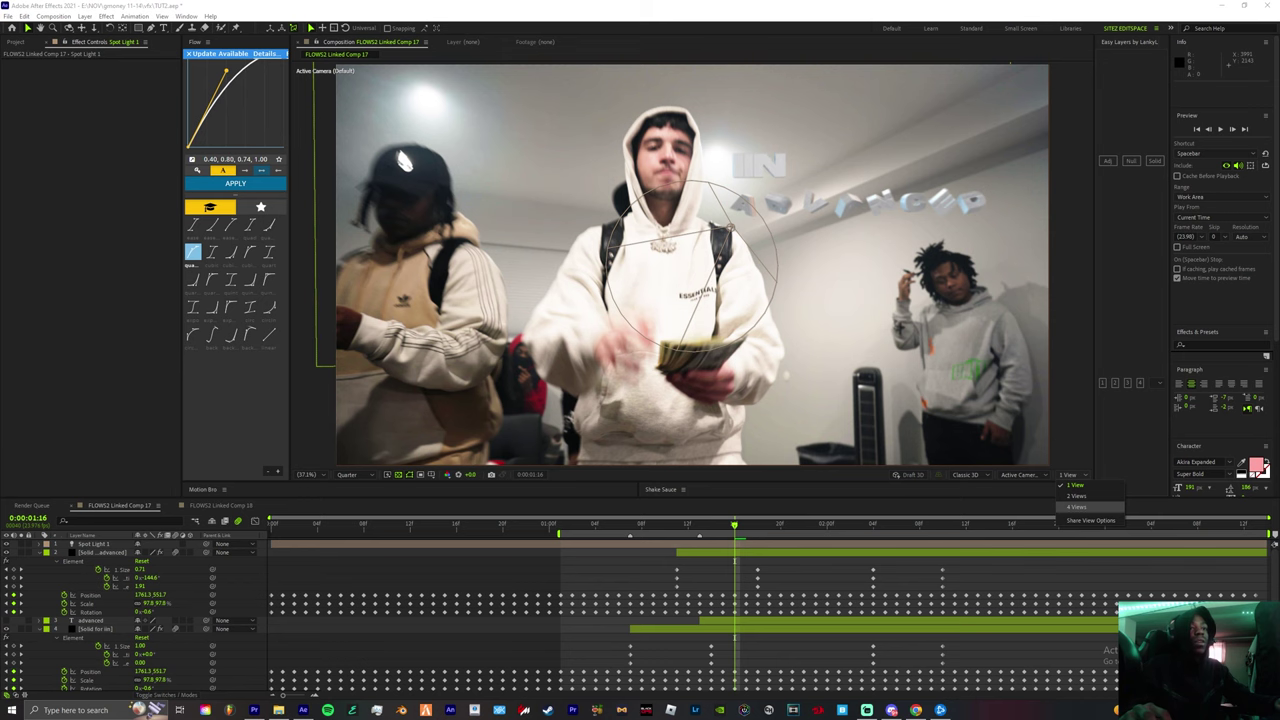
left_click(1077, 507)
scroll(495, 384, "up", 4)
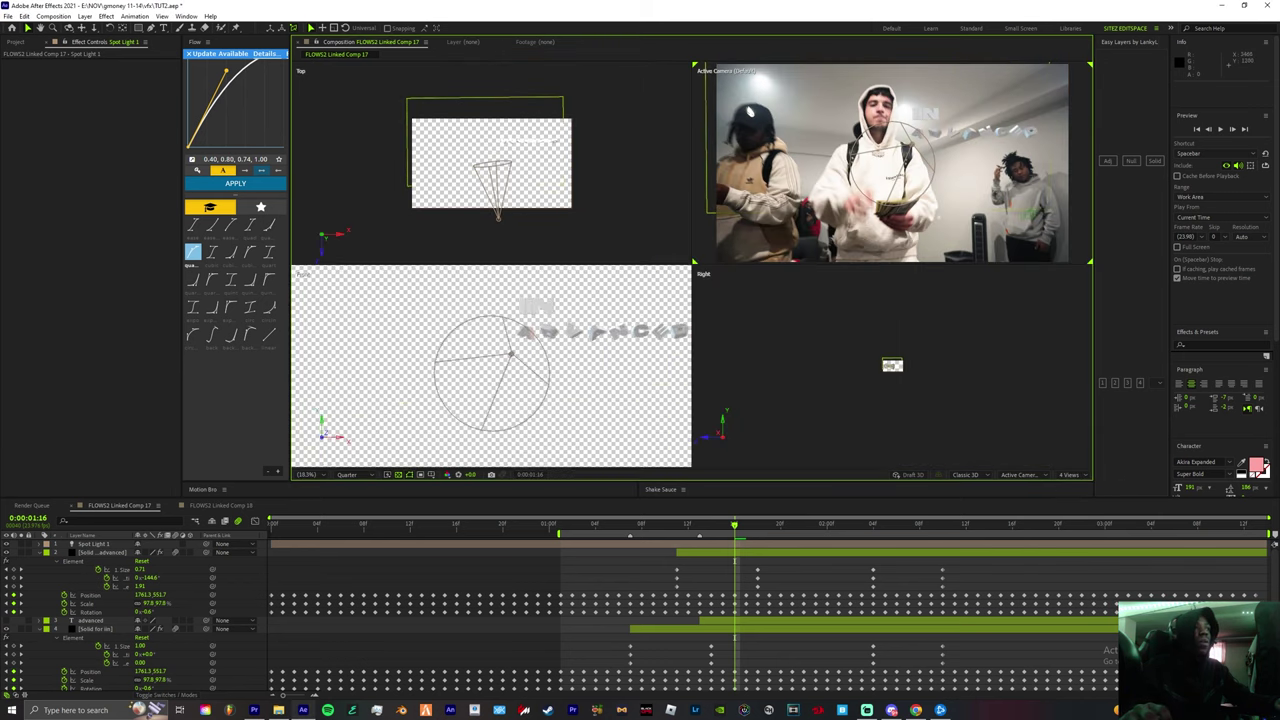
left_click(498, 215)
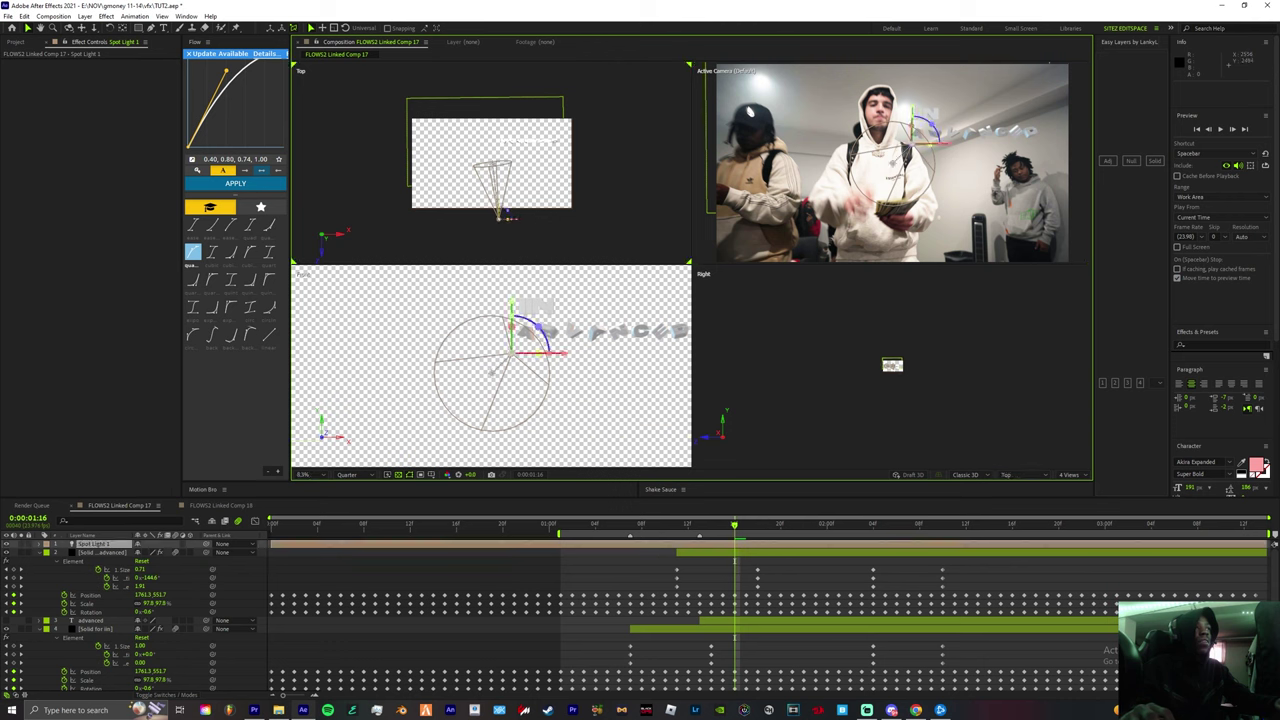
mouse_move(515, 219)
left_mouse_down()
mouse_move(564, 219)
mouse_move(535, 212)
mouse_move(535, 233)
left_mouse_up()
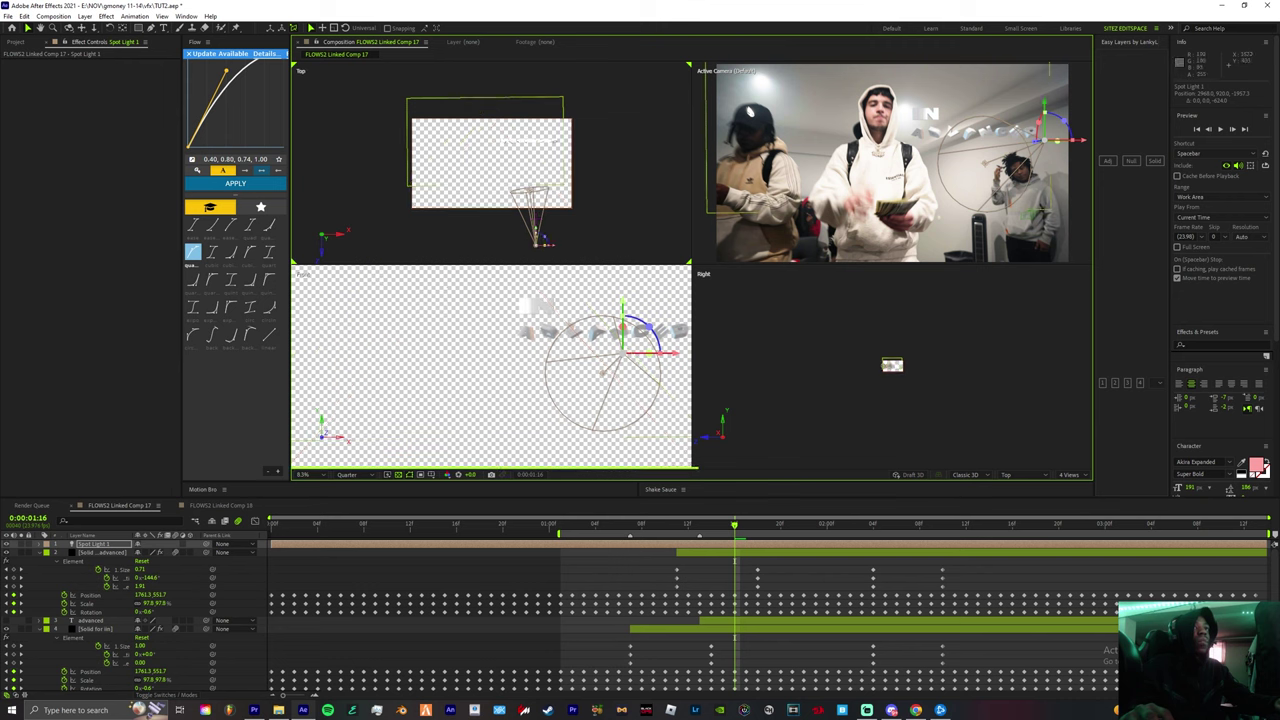
left_click_drag(1046, 117, 1050, 63)
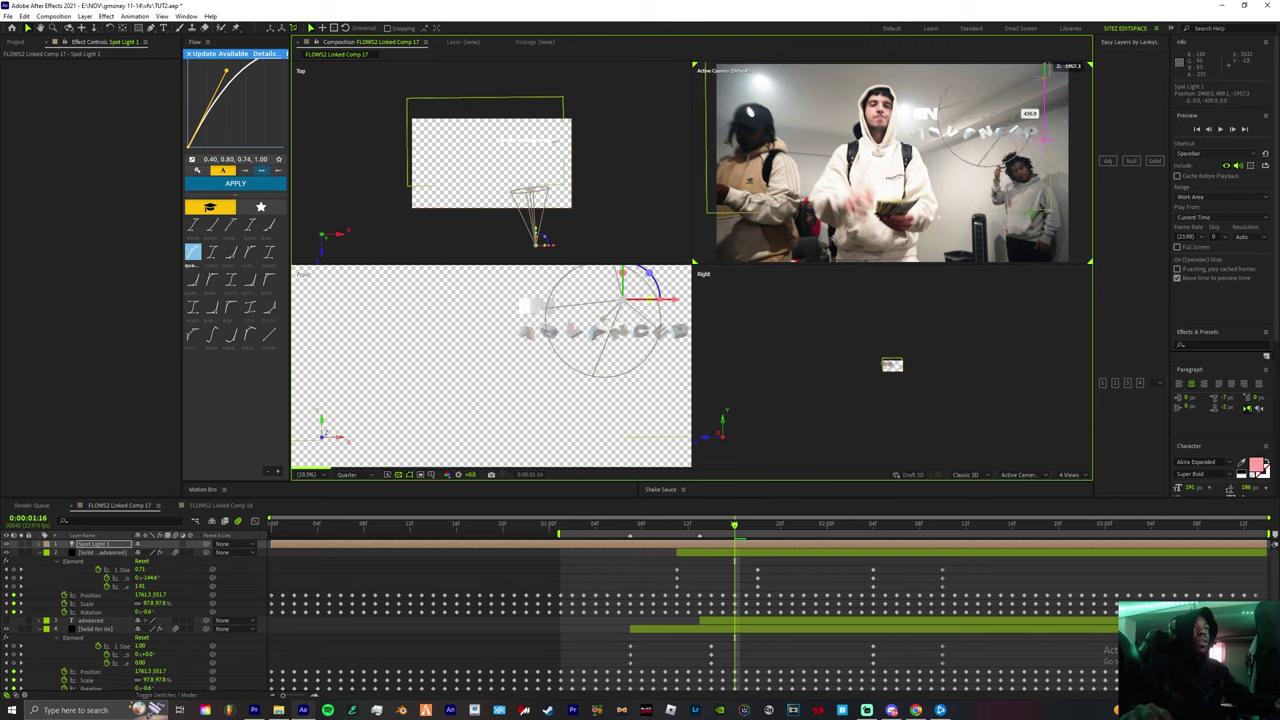
scroll(989, 133, "up", 5)
scroll(950, 180, "down", 4)
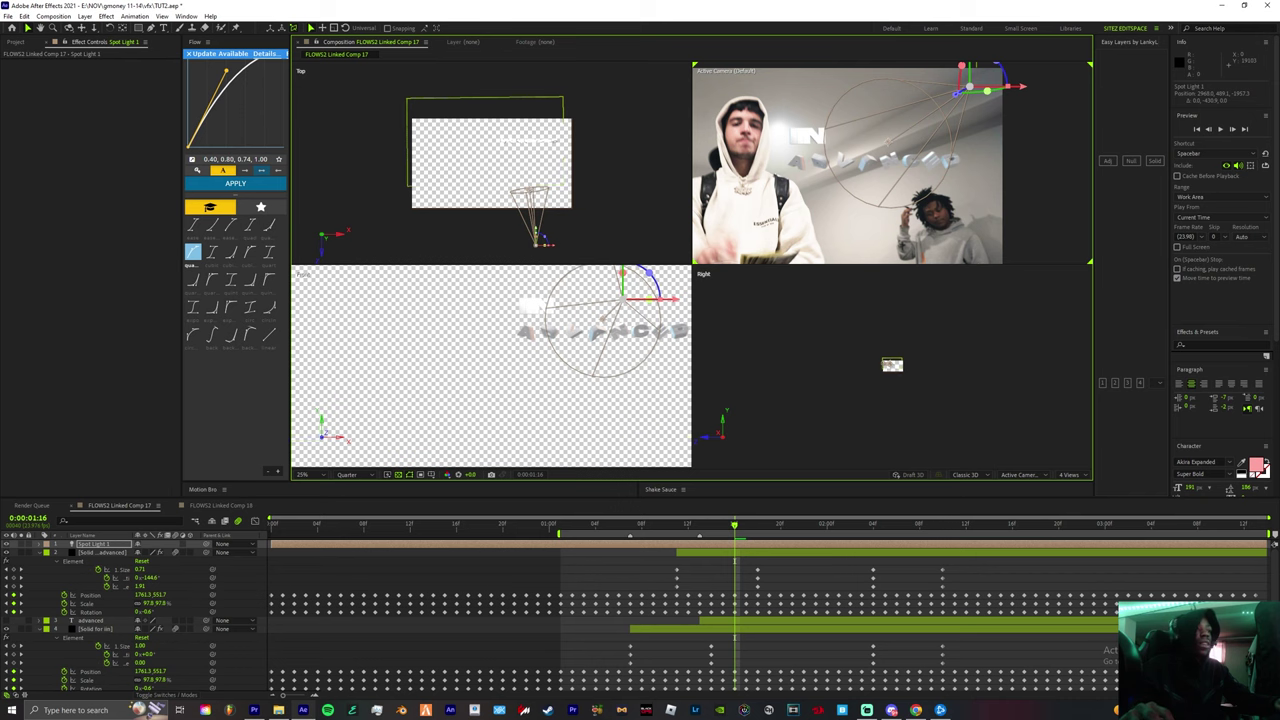
Go to 0:00:02:04 and add a light-pink Point light to the composition
left_click_drag(735, 525, 873, 525)
left_click(874, 544)
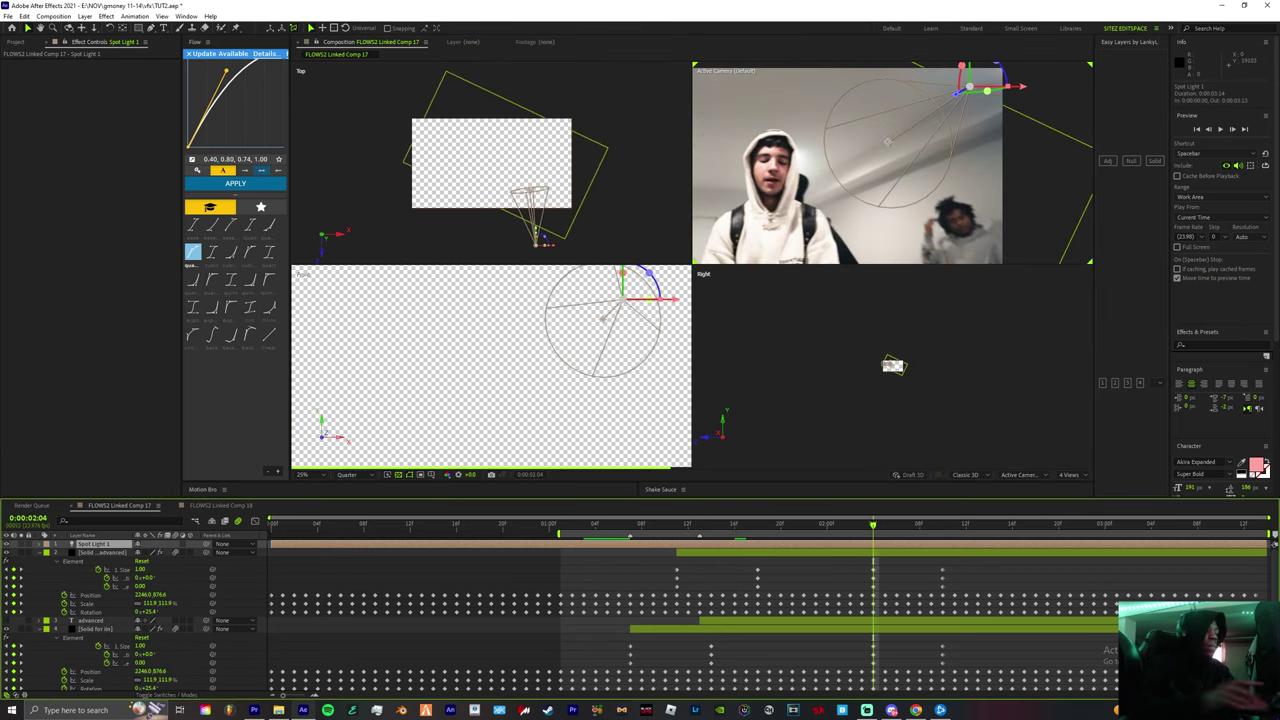
key("ctrl+alt+shift+l")
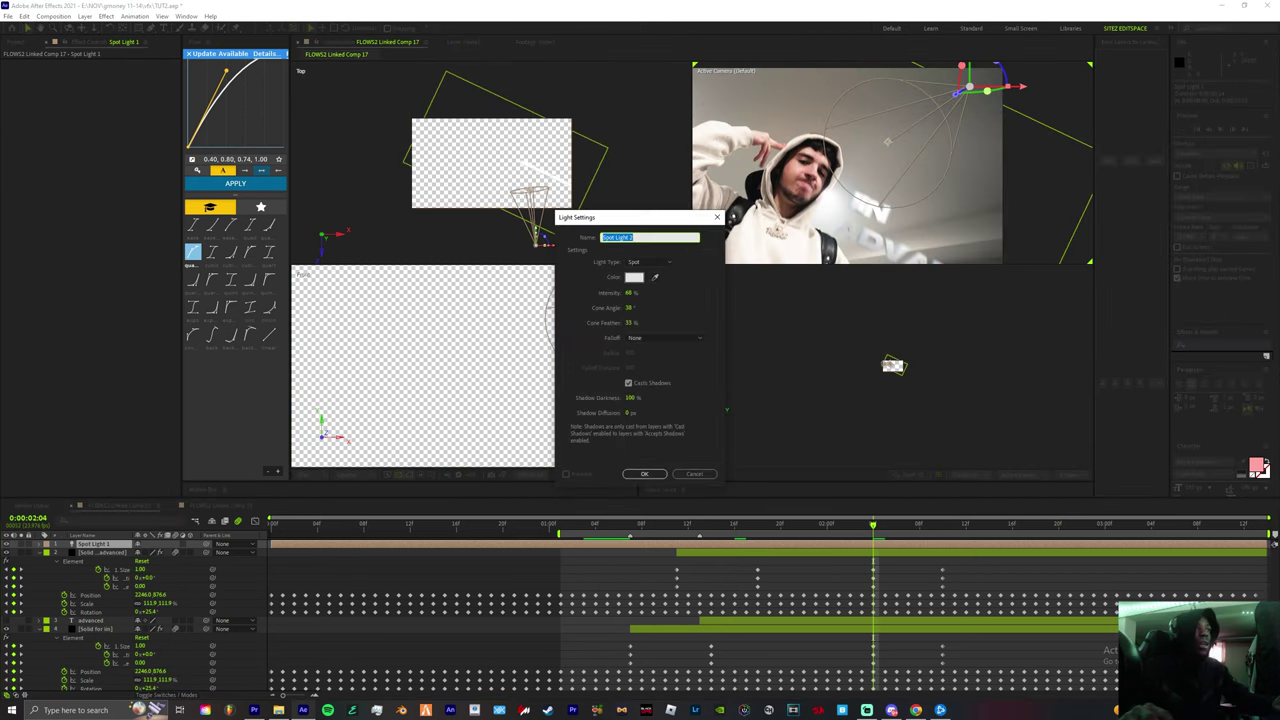
left_click(650, 261)
left_click(641, 294)
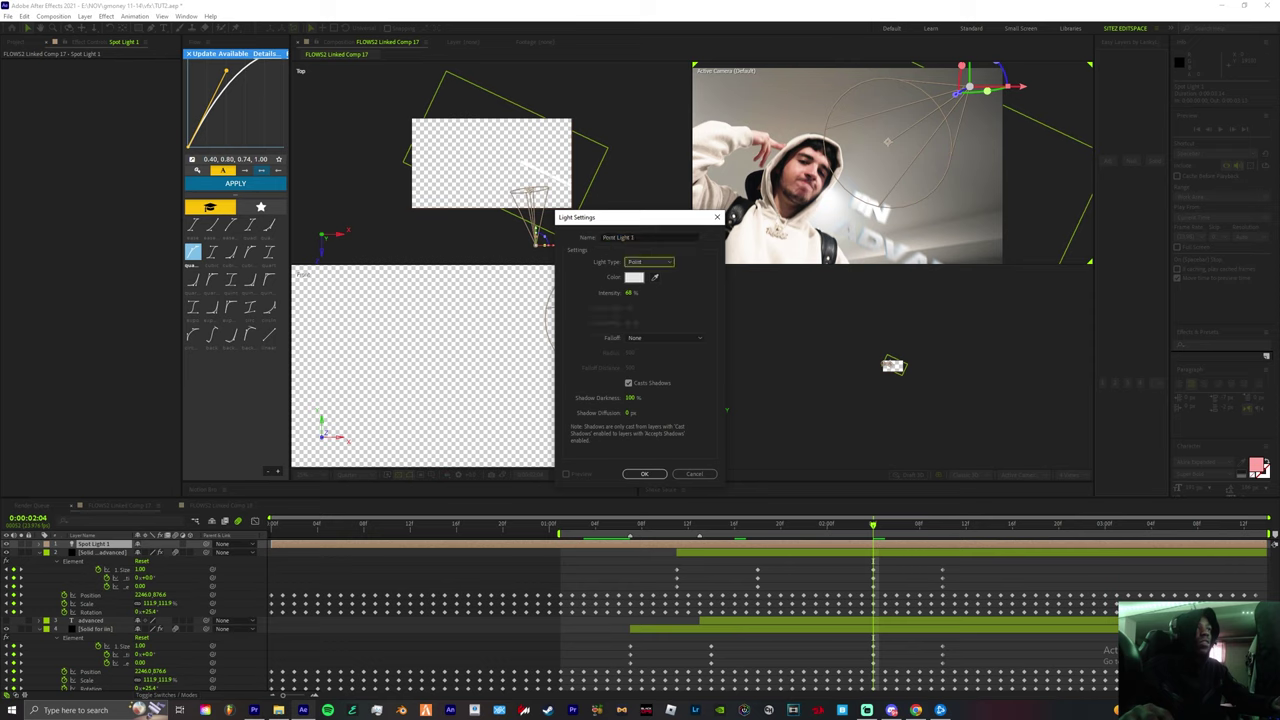
left_click(634, 277)
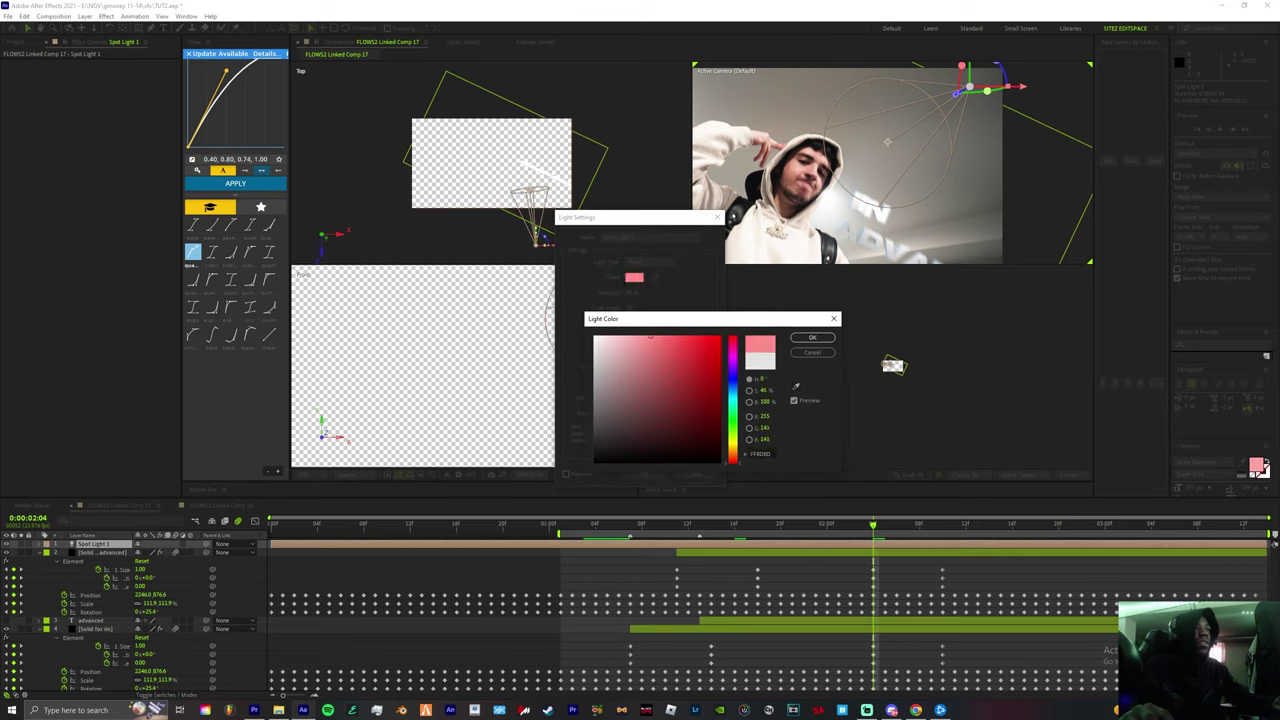
left_click(812, 337)
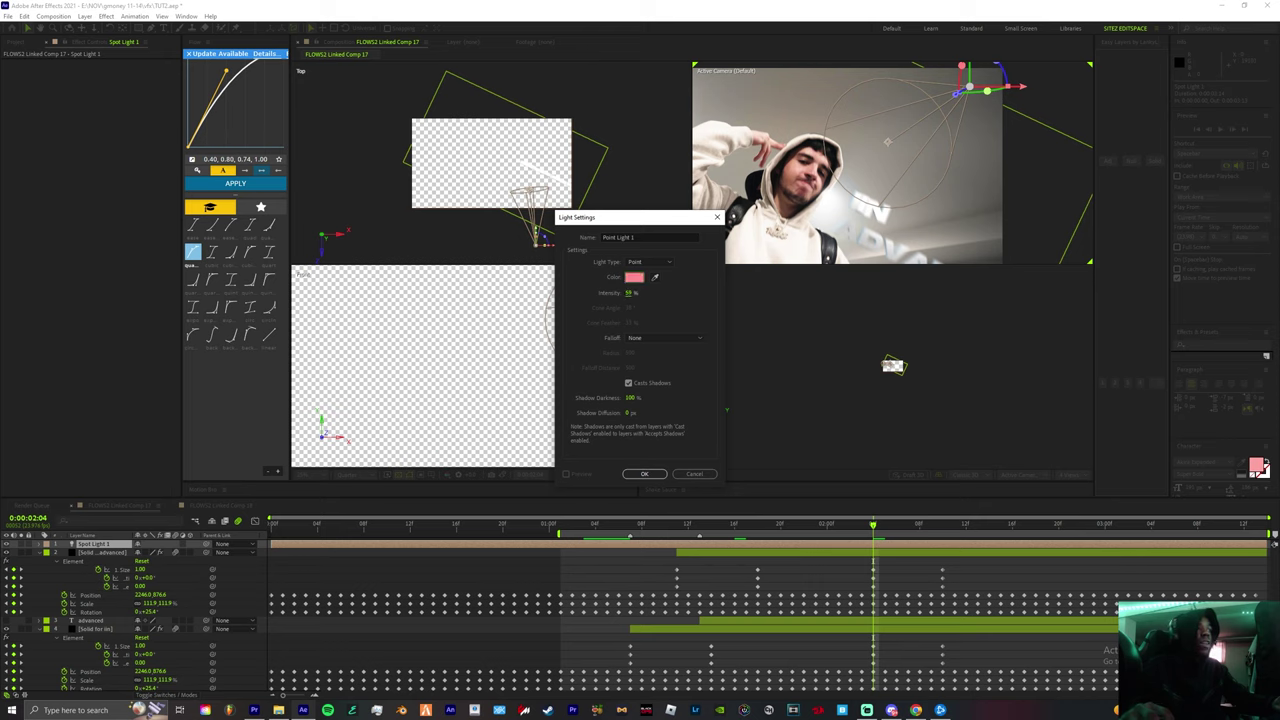
left_click(644, 473)
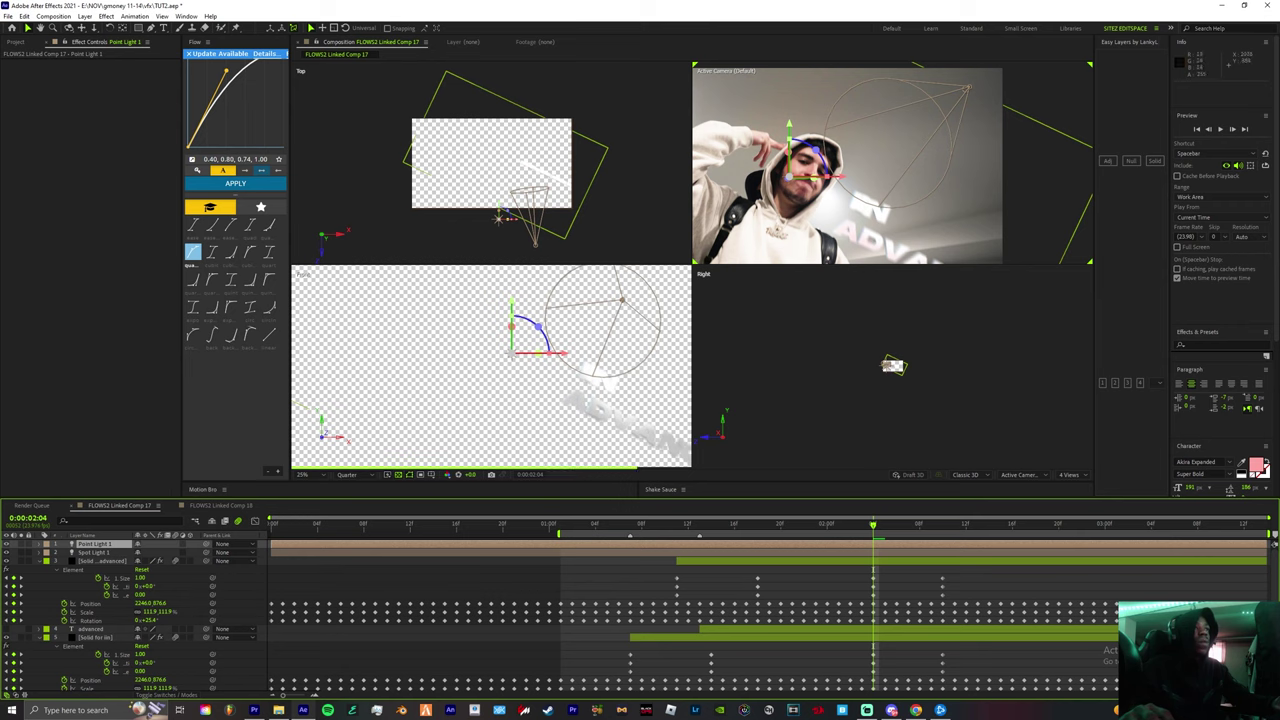
Move the point light toward the camera and about 1276 px along X past the text, return to a single view and preview the lighting
left_click_drag(789, 177, 788, 124)
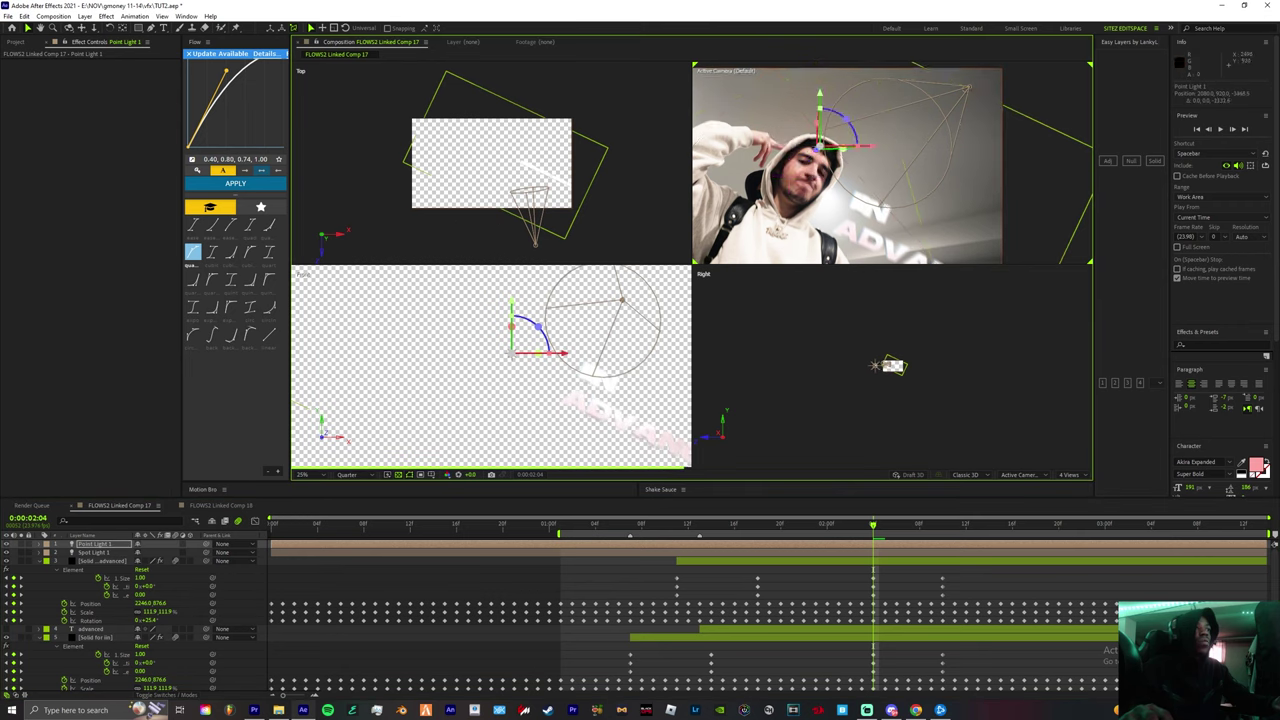
left_click_drag(556, 353, 723, 380)
left_click(1072, 475)
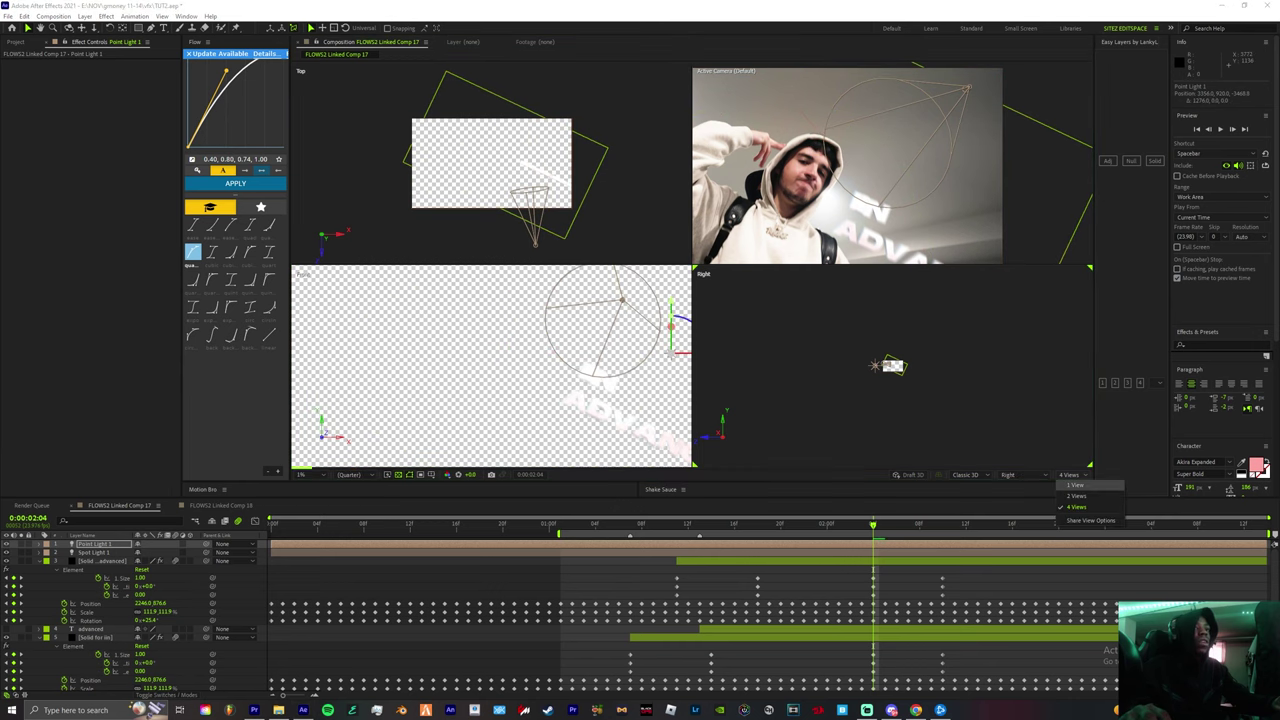
left_click(1078, 486)
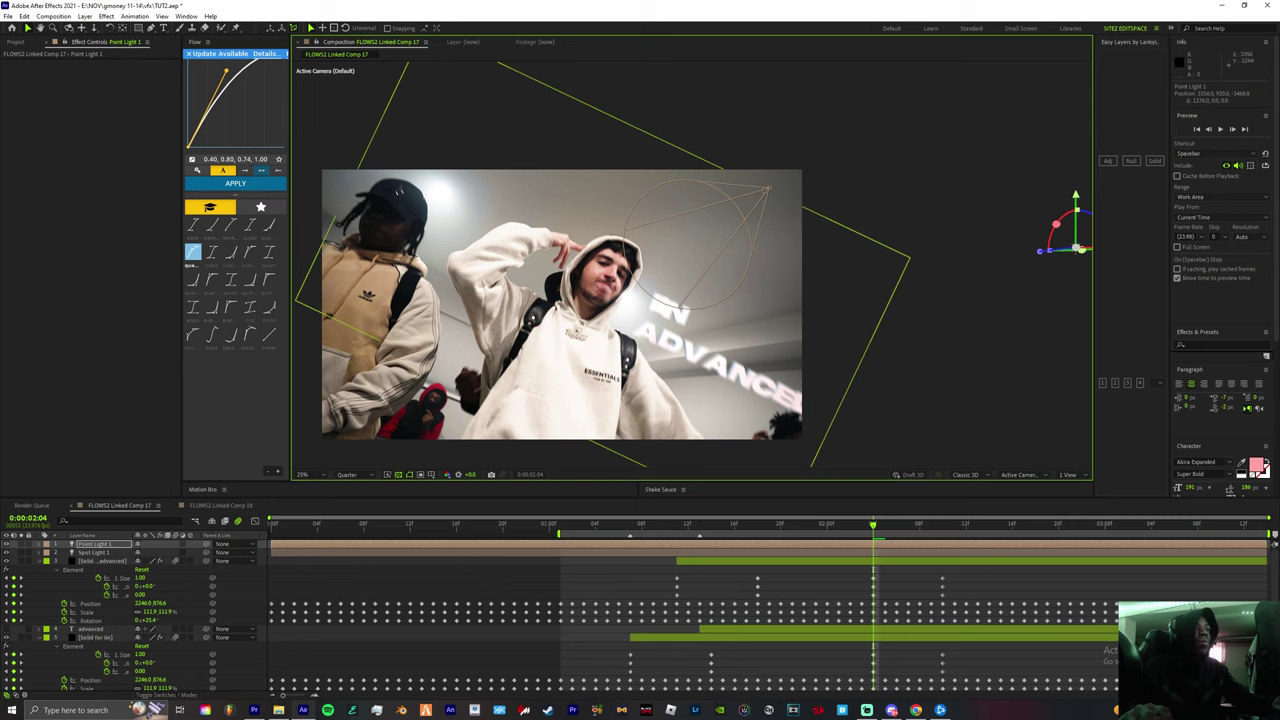
key("space")
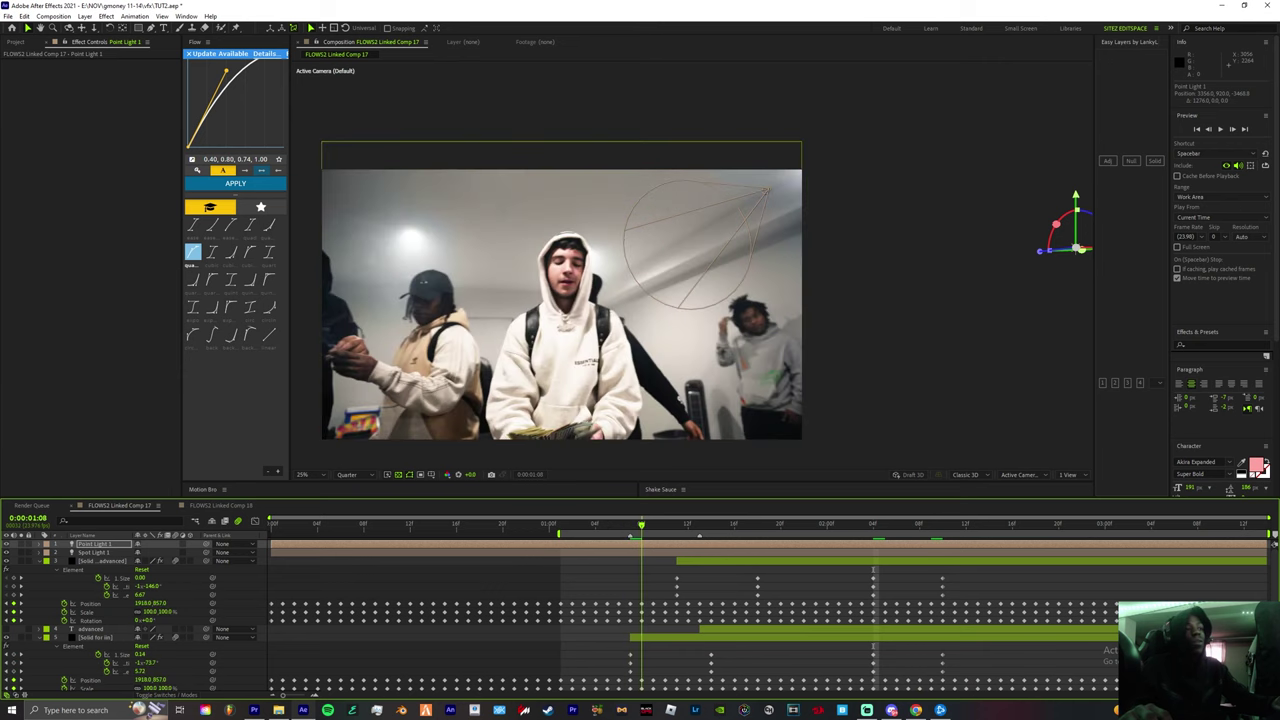
Split the point and spot lights at 0:00:01:07, delete their earlier halves and collapse the open layer properties
left_click(94, 552)
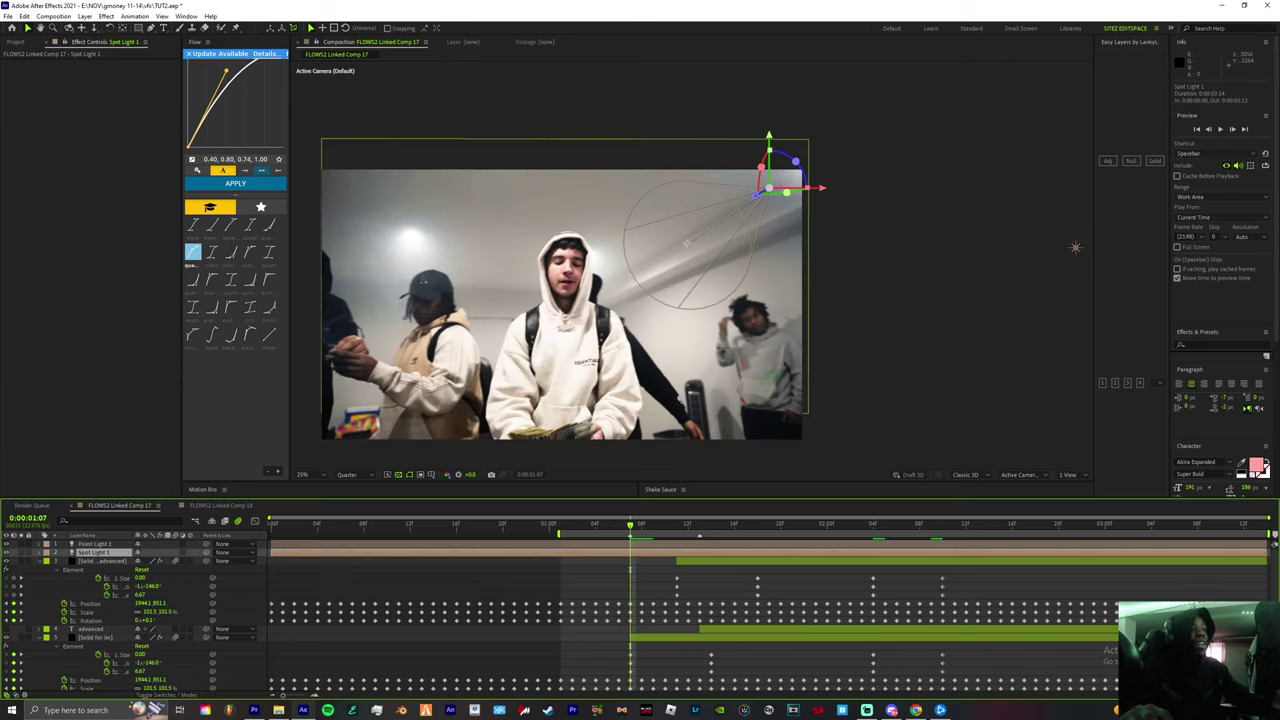
left_click(95, 544, "shift")
key("ctrl+d")
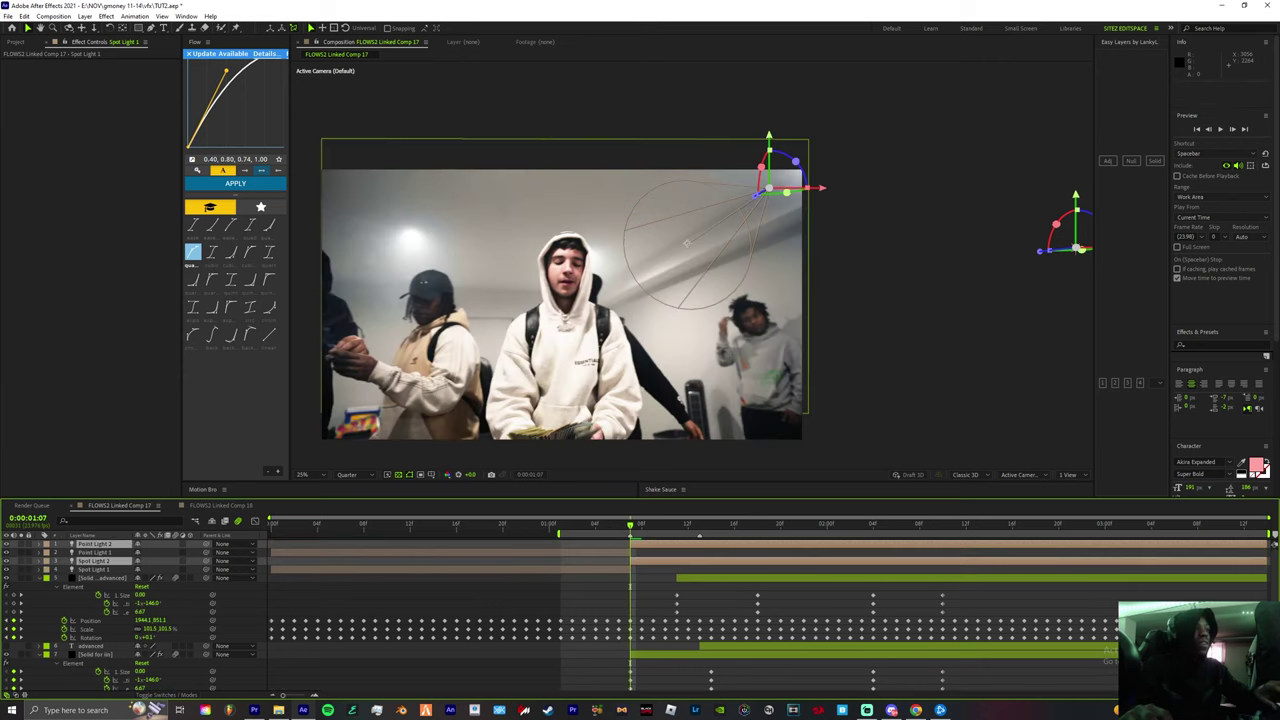
left_click(590, 569)
key("Delete")
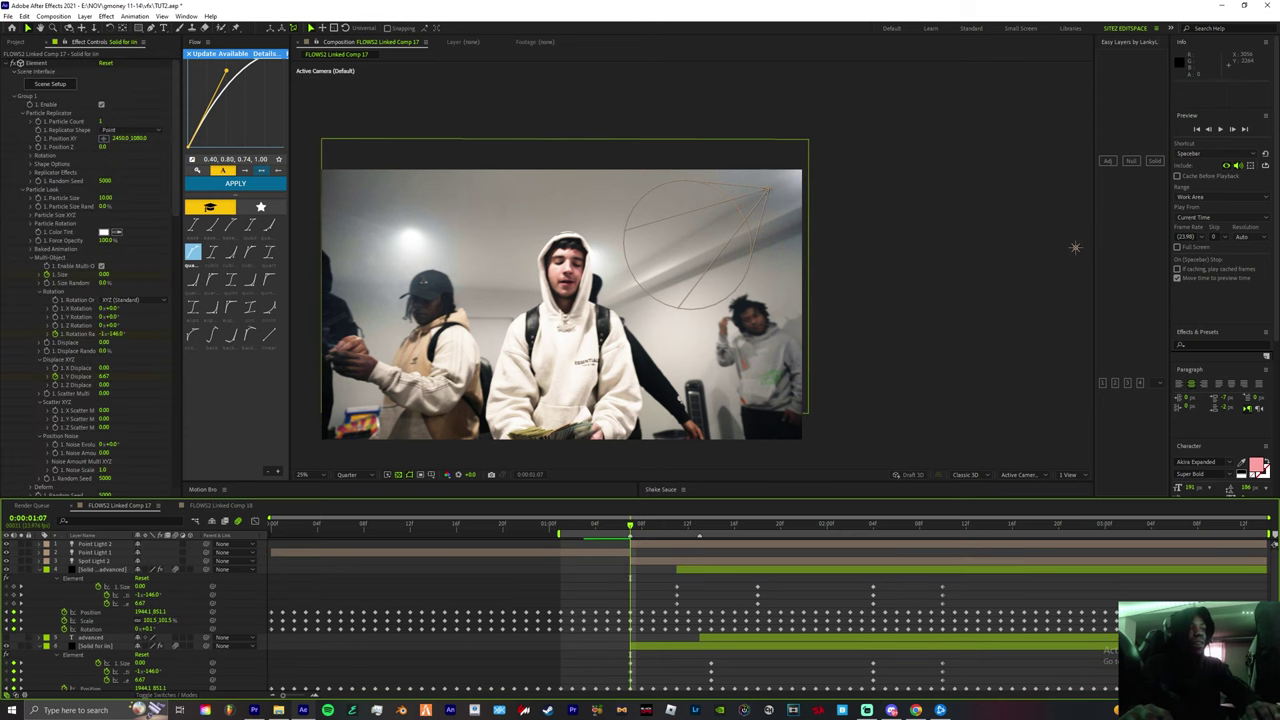
left_click(590, 552)
key("Delete")
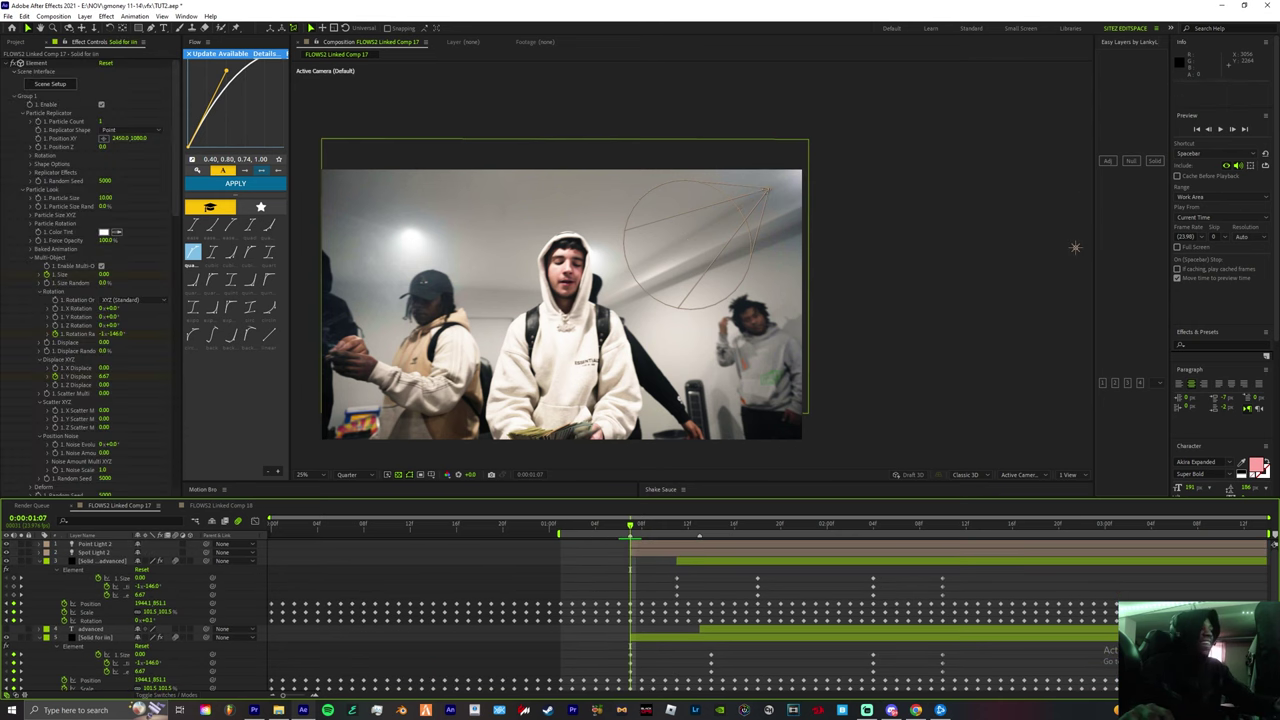
left_click(39, 561)
key("u")
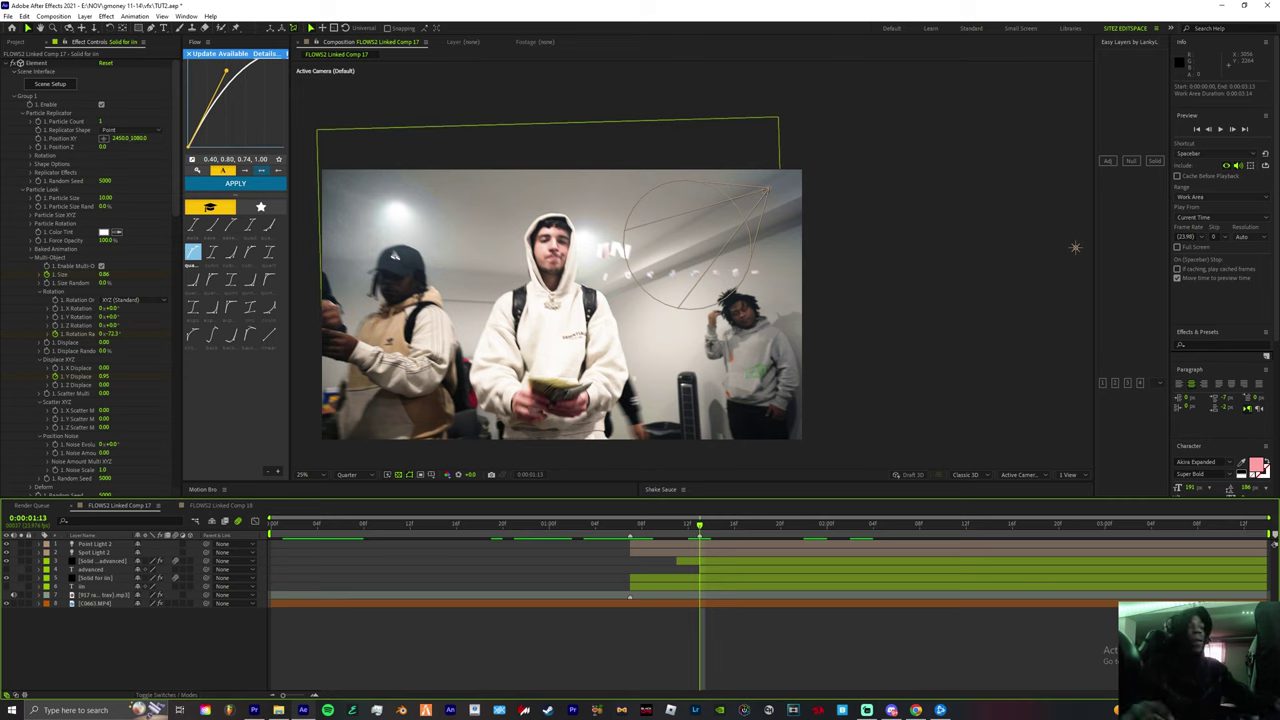
Step frame by frame through the entrance of the "in" and "advanced" lyrics to examine their lighting and timing
key("Page_Up")
key("Page_Up")
key("Page_Up")
key("Page_Up")
key("Page_Up")
key("Page_Up")
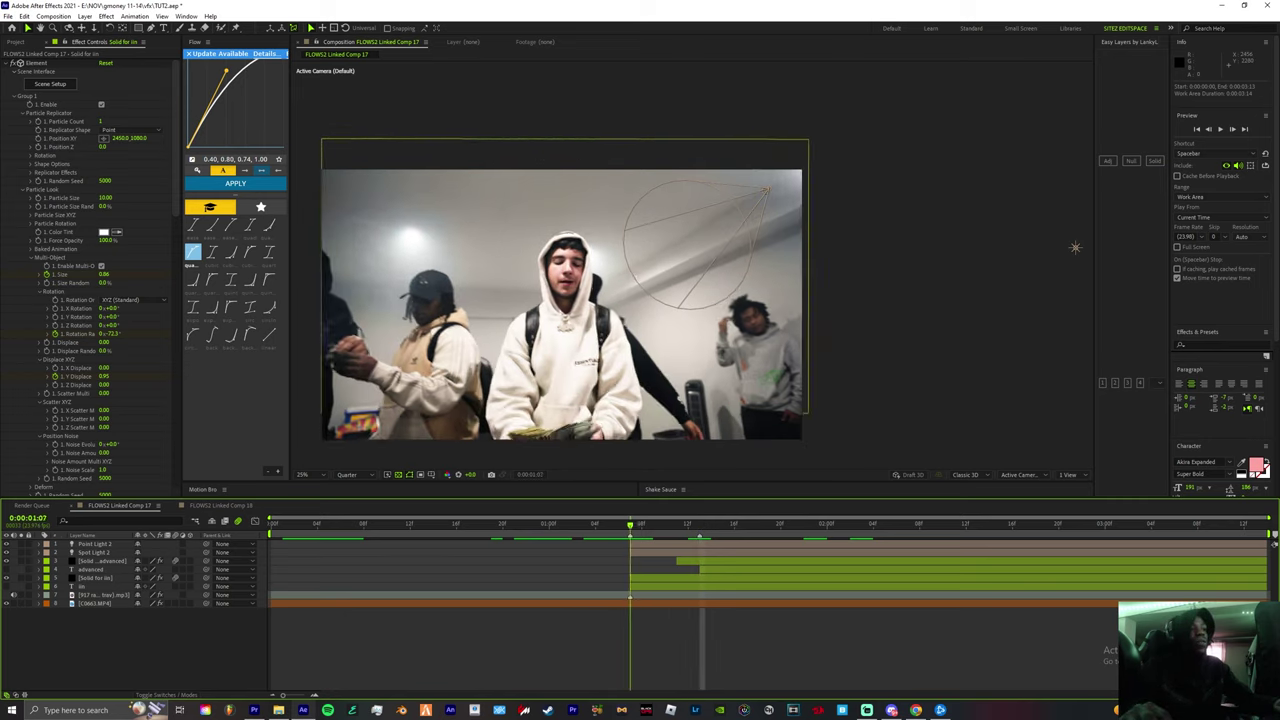
key("Page_Down")
key("Page_Down")
key("Page_Down")
key("Page_Down")
key("Page_Down")
key("Page_Up")
left_click_drag(677, 525, 1058, 525)
key("Page_Up")
key("Page_Up")
key("Page_Up")
key("Page_Up")
key("Page_Up")
key("Page_Up")
key("Page_Up")
key("Page_Up")
key("Page_Up")
key("Page_Up")
key("Page_Up")
key("Page_Up")
key("Page_Up")
key("Page_Up")
key("Page_Up")
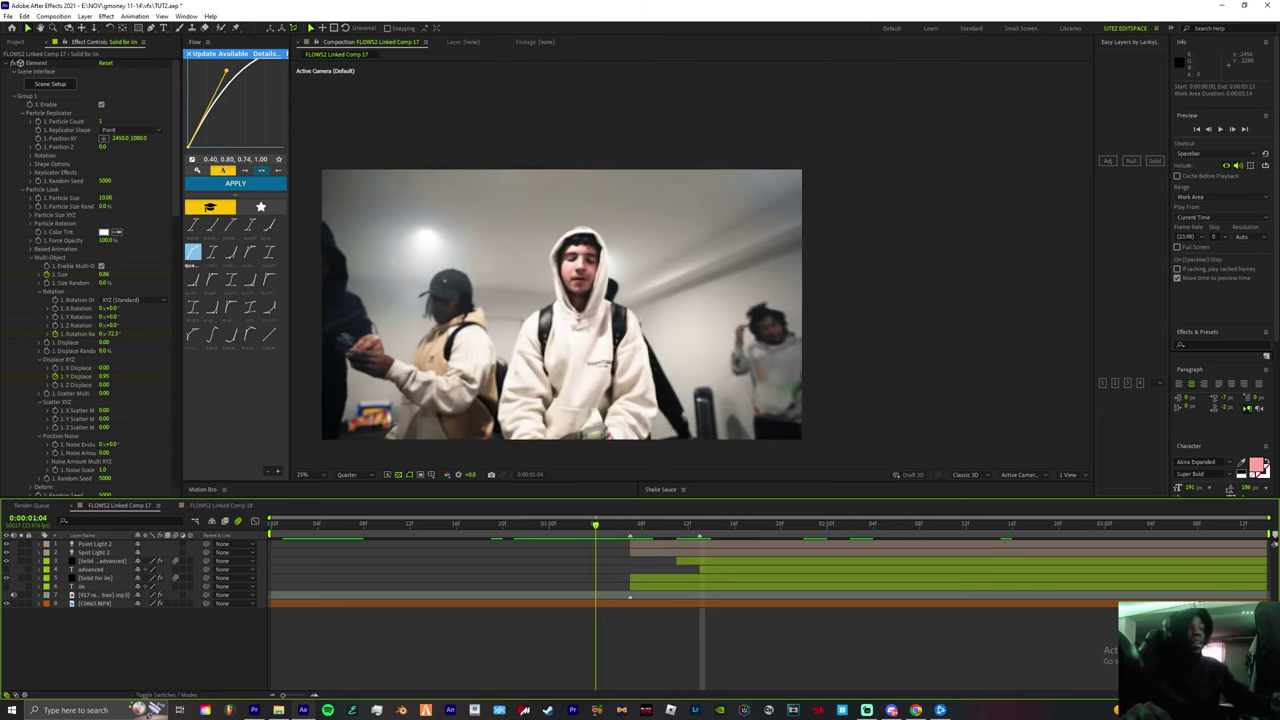
Set the work area to start at 0:00:01:04 and preview the lit lyric animation from there
key("space")
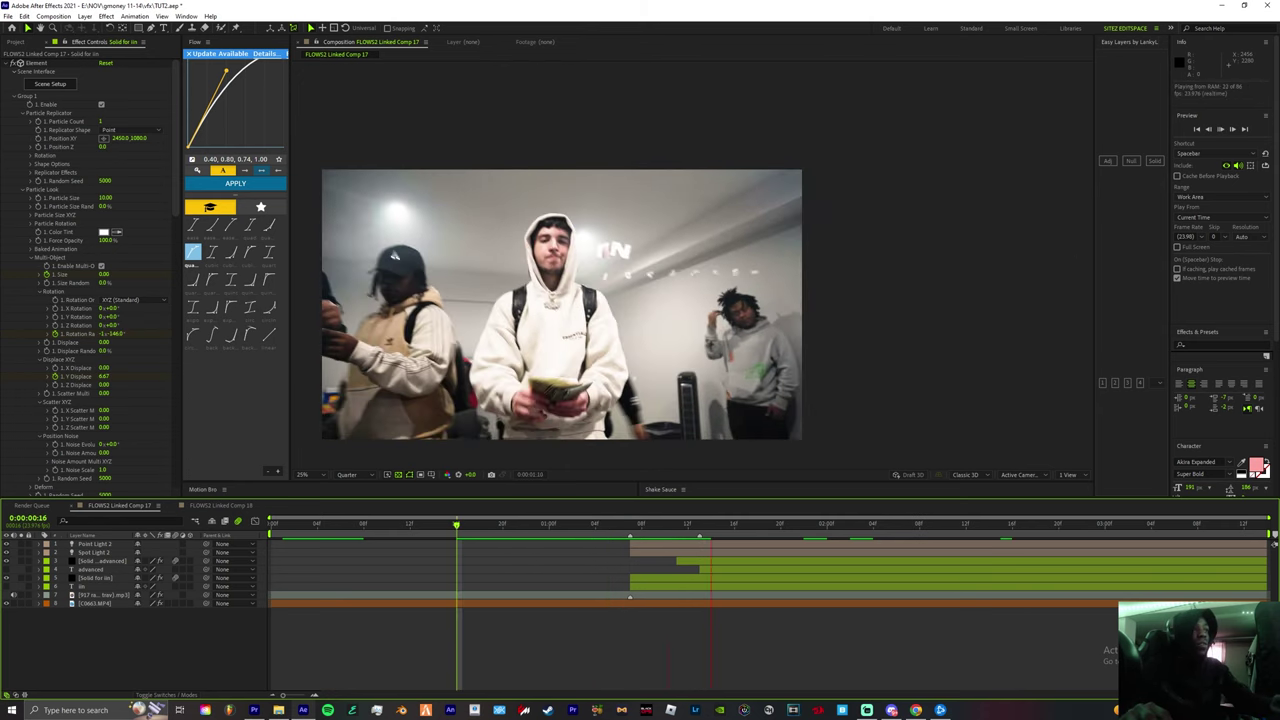
key("space")
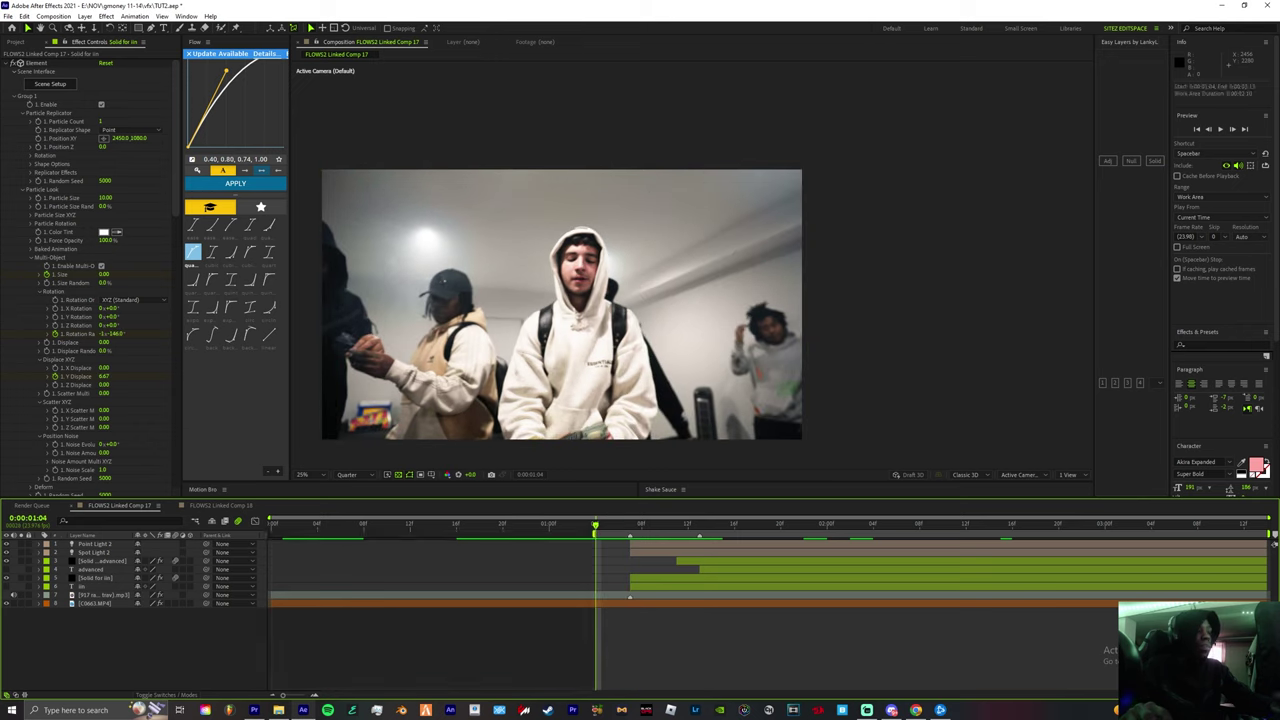
key("space")
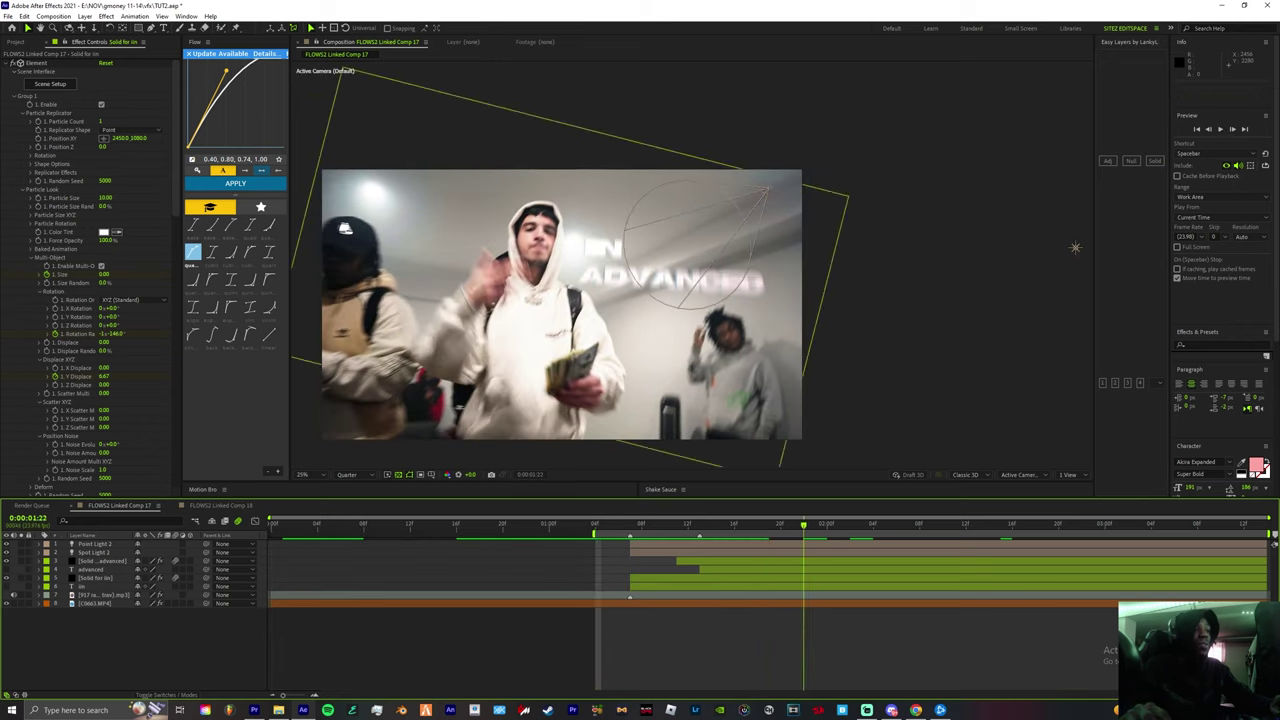
Look over the Mocha AE effect on the video footage layer and the Element settings on the solid for "advanced"
left_click(96, 603)
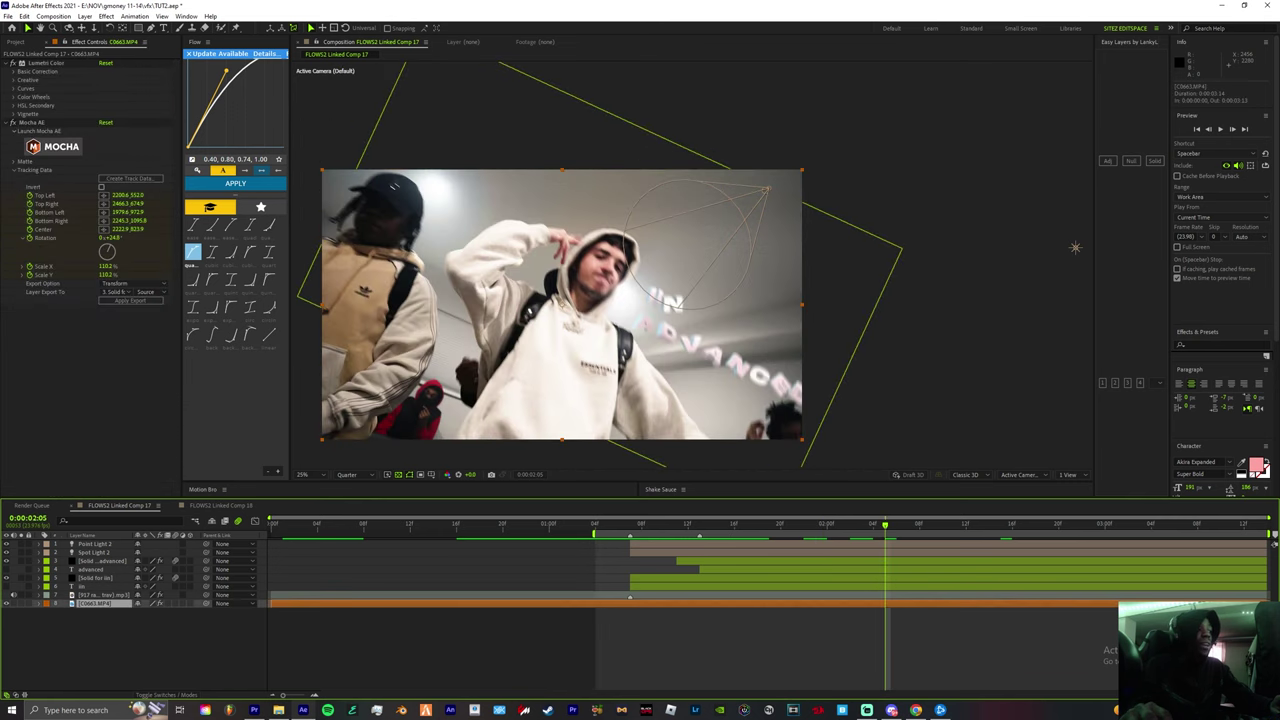
left_click(54, 147)
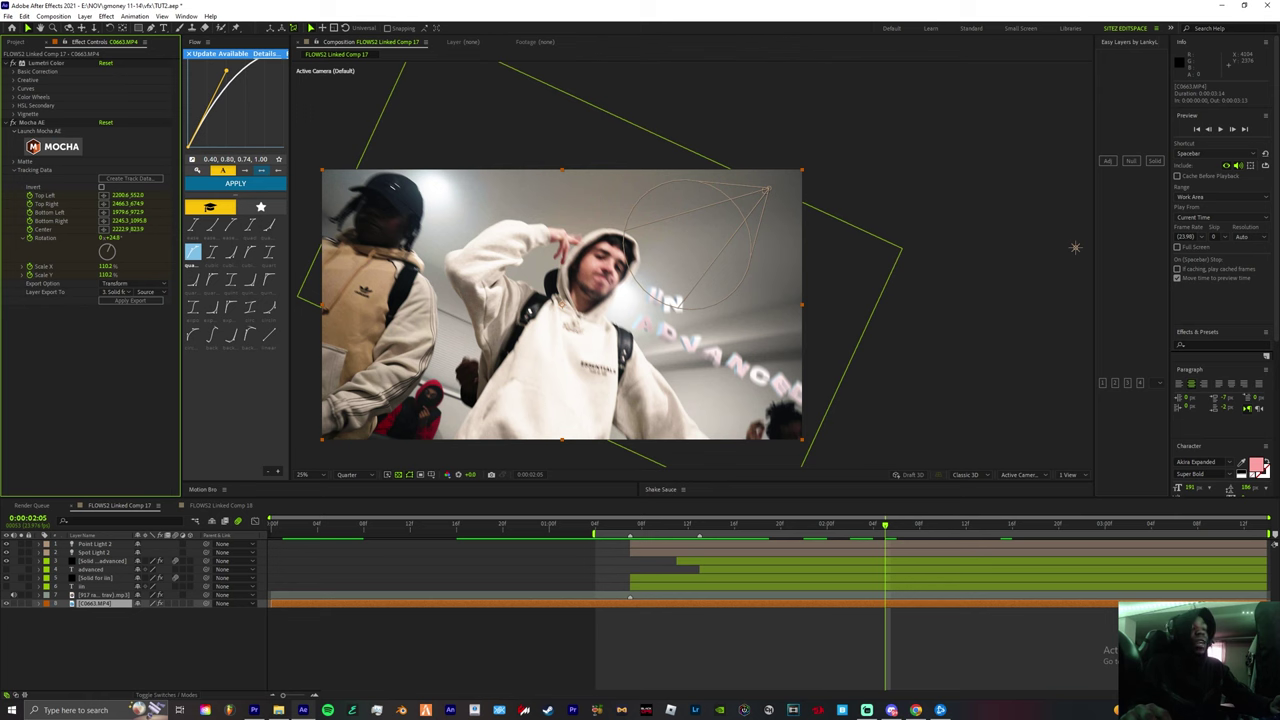
left_click_drag(931, 525, 1151, 525)
left_click(102, 561)
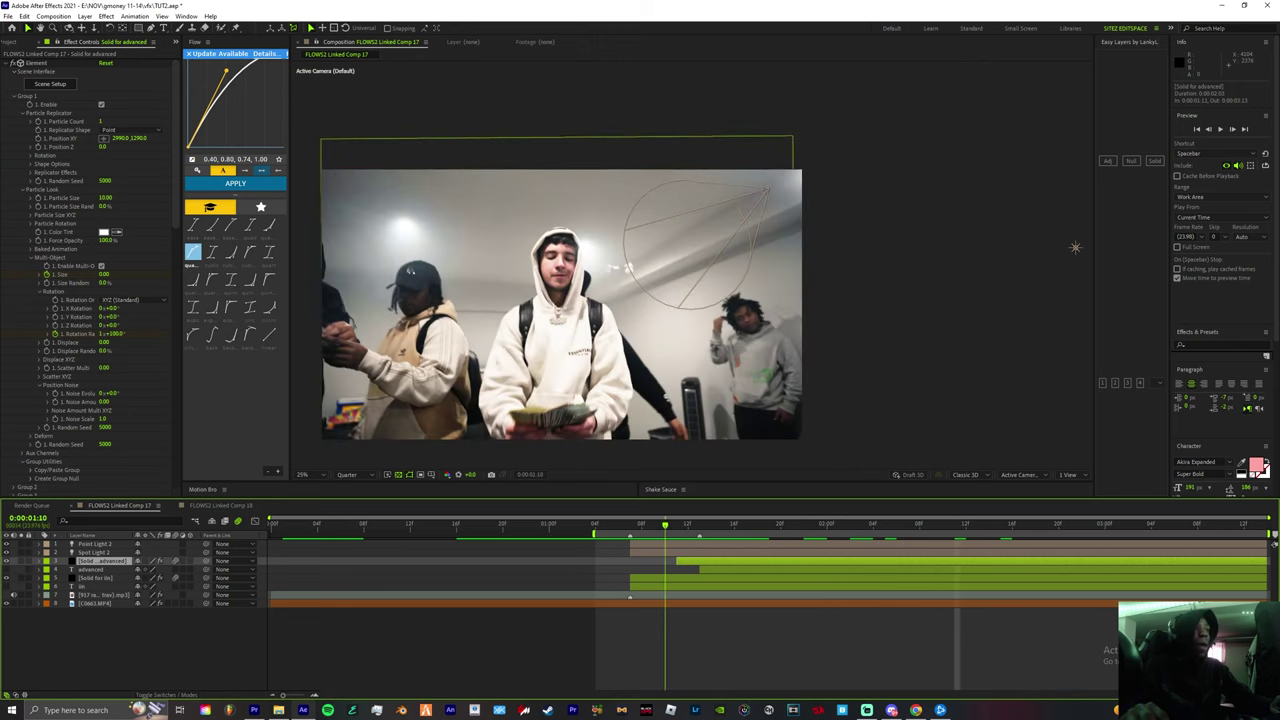